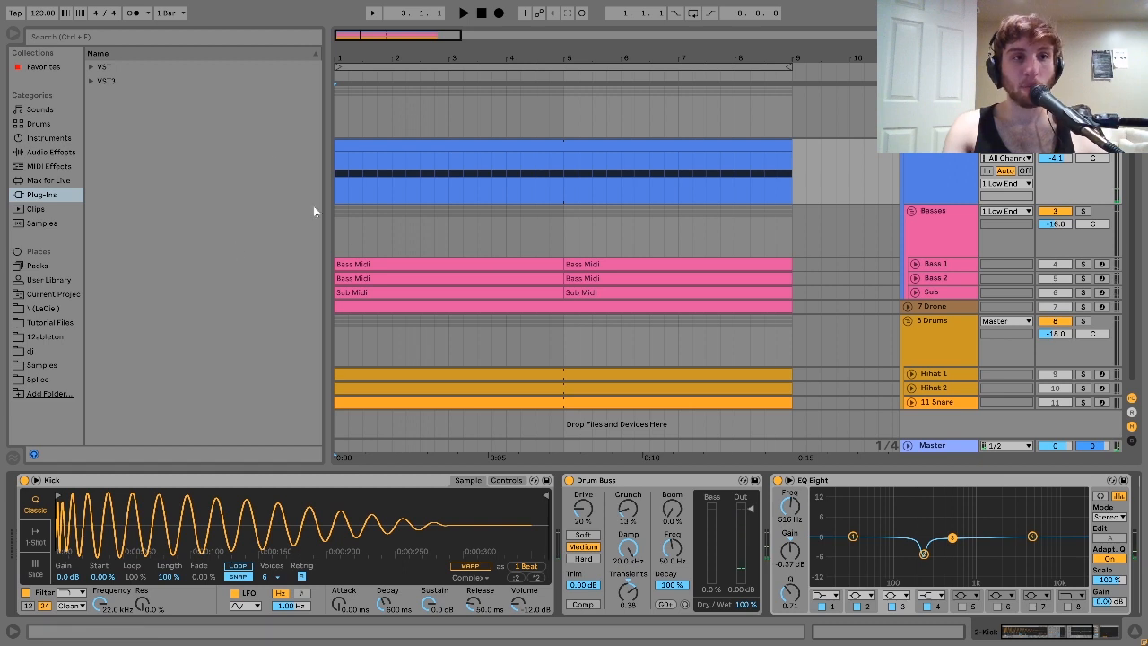
- Show the Current Project folder, play the kick, and check its pitch in the Tuner at the end of the device chain
left_click(52, 295)
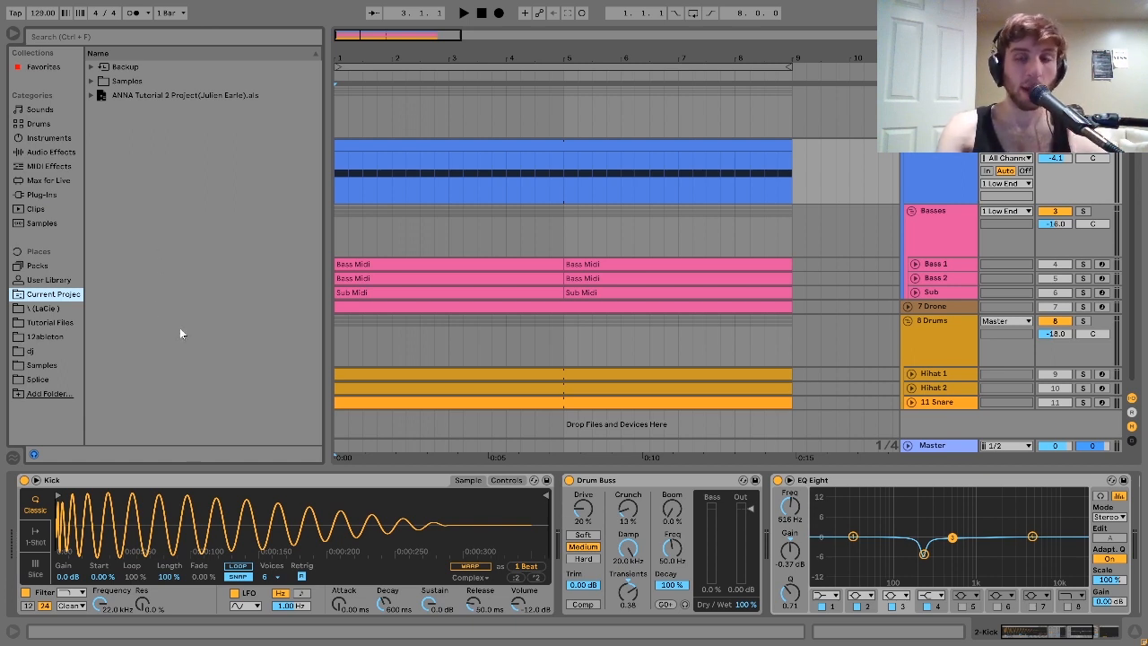
key("space")
key("space")
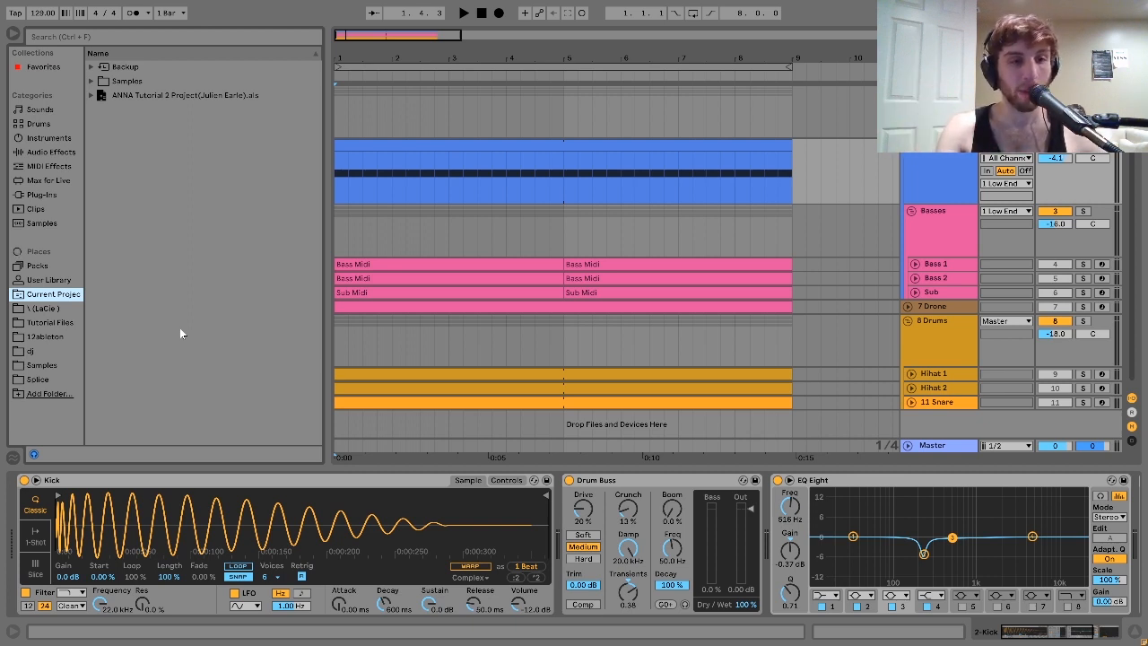
key("space")
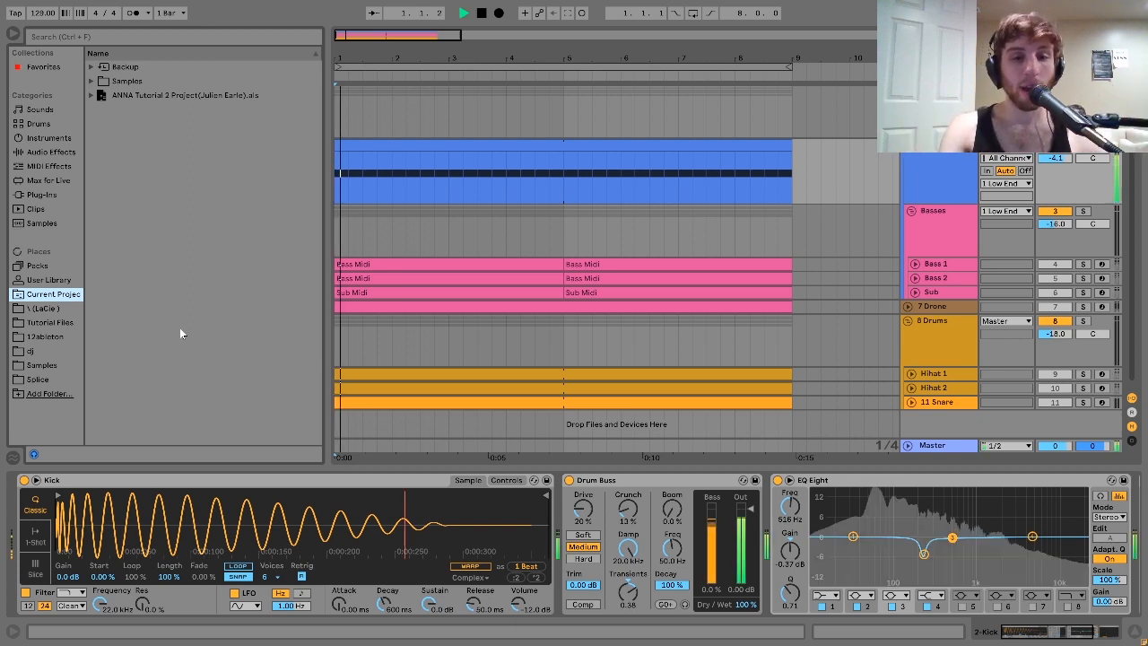
left_click(504, 480)
scroll(484, 577, "right", 5)
key("space")
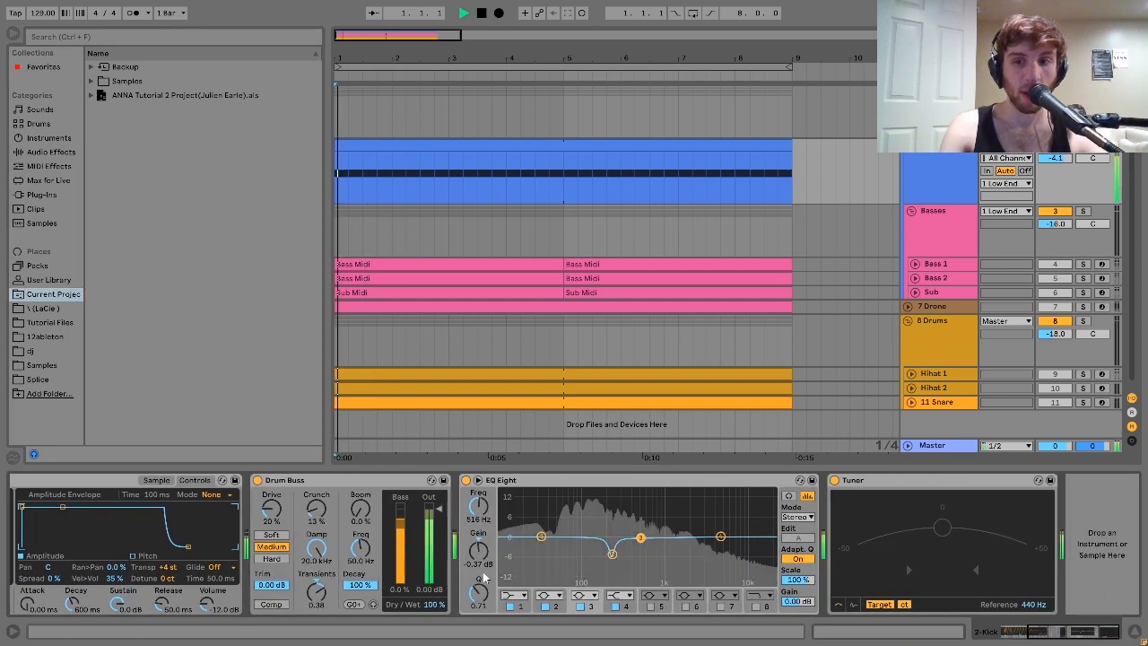
key("space")
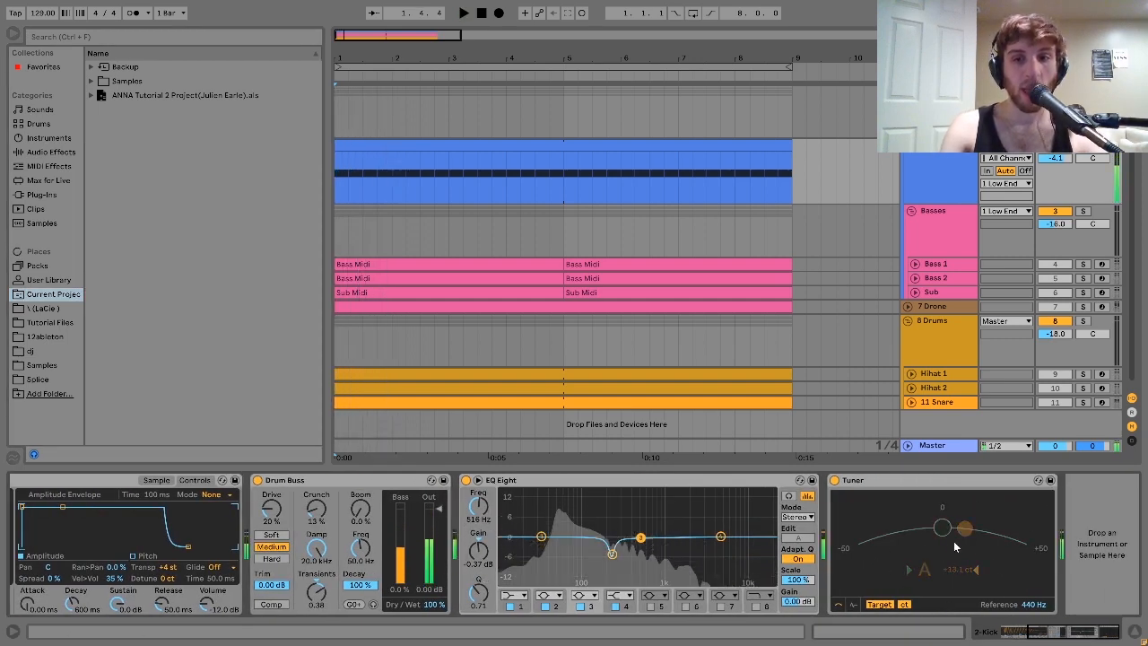
scroll(906, 563, "left", 5)
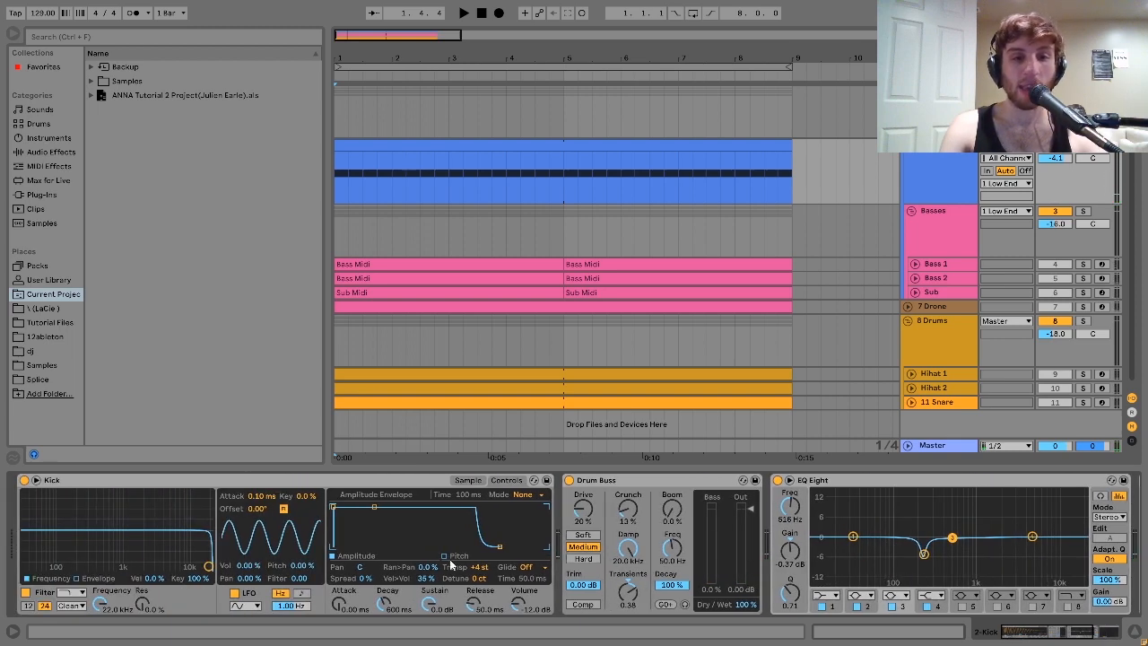
- Play the kick while examining the Drum Buss and EQ Eight settings in its device chain
scroll(609, 521, "right", 3)
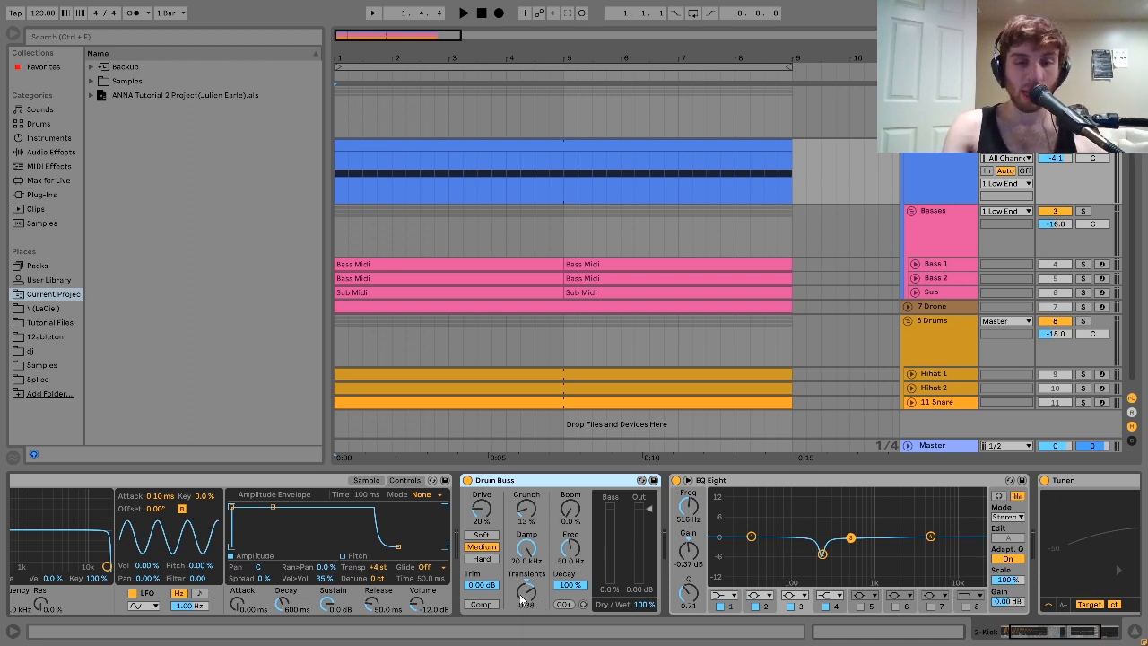
key("space")
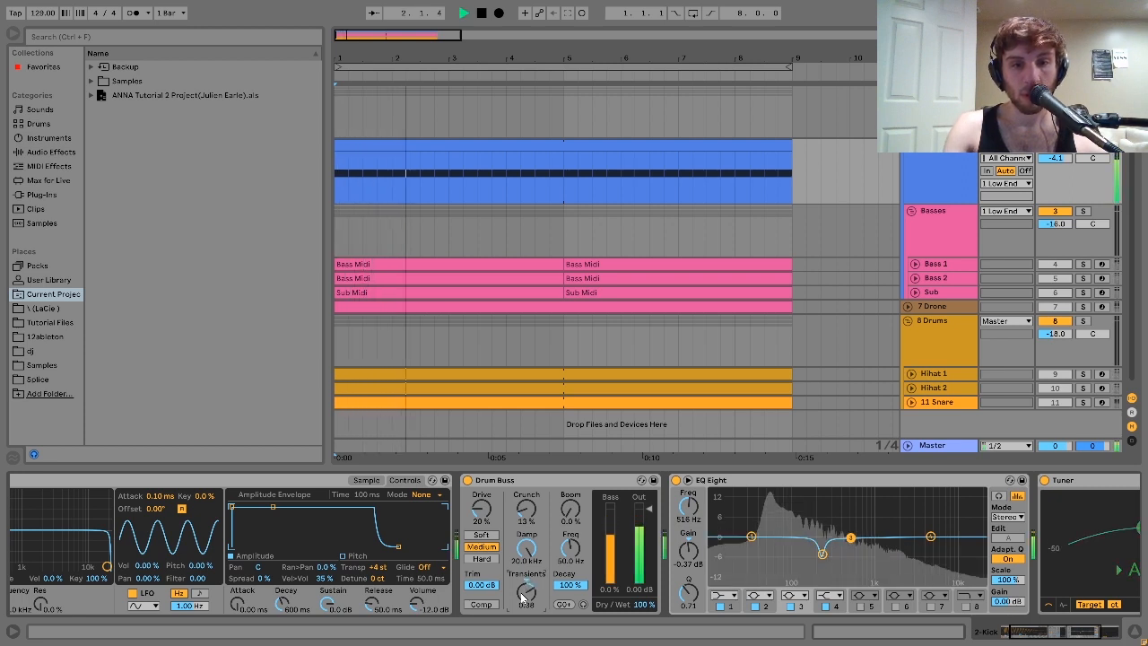
key("space")
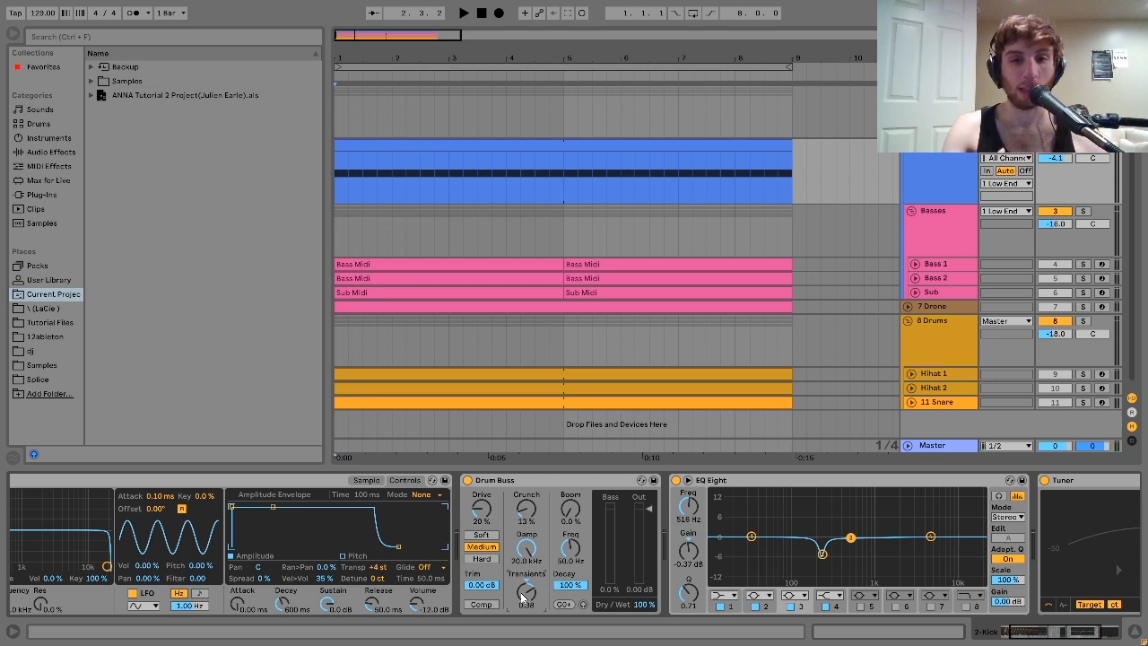
scroll(525, 597, "right", 3)
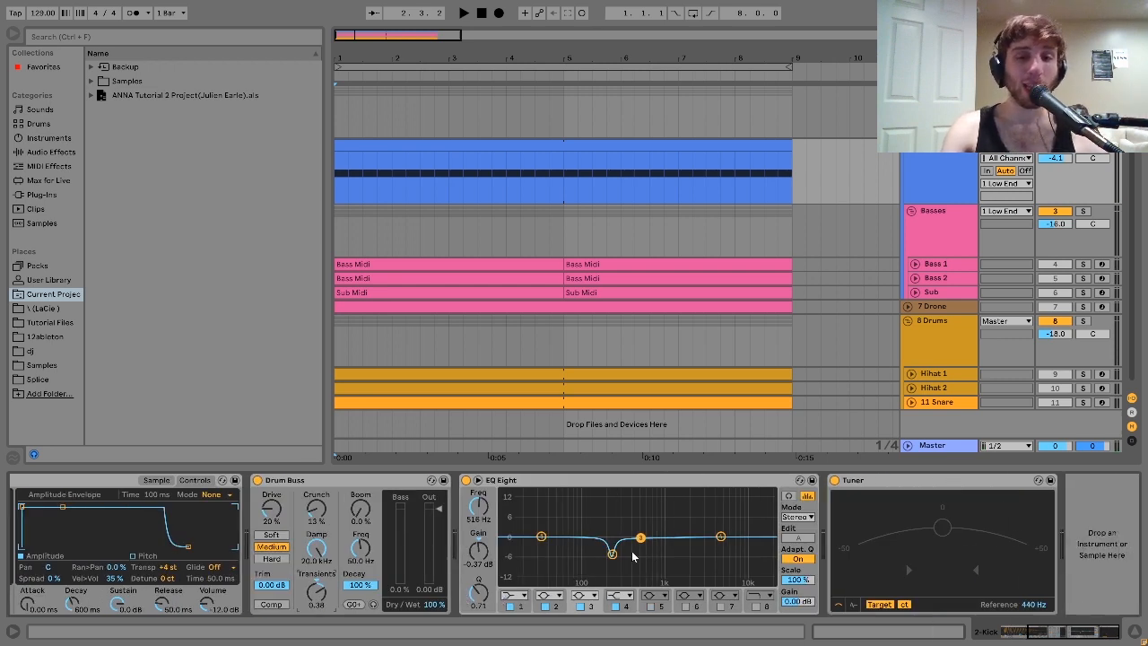
key("space")
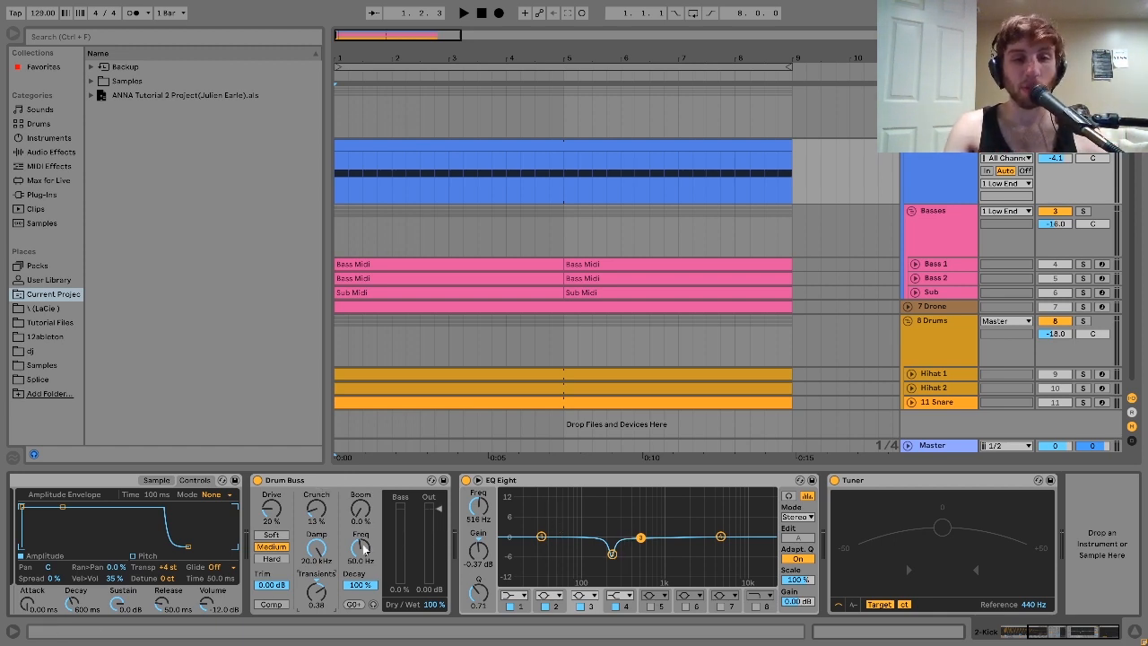
key("space")
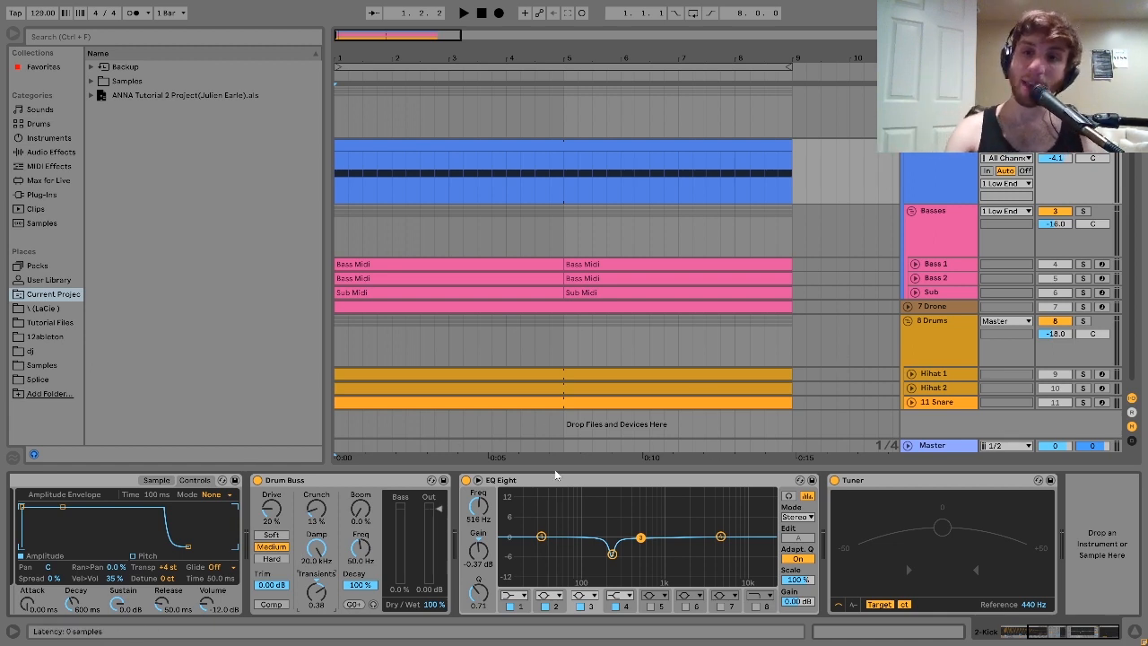
- Solo the Basses group and play it, then narrow the solo to the Bass 1 track
left_click(956, 226)
left_click(1082, 211)
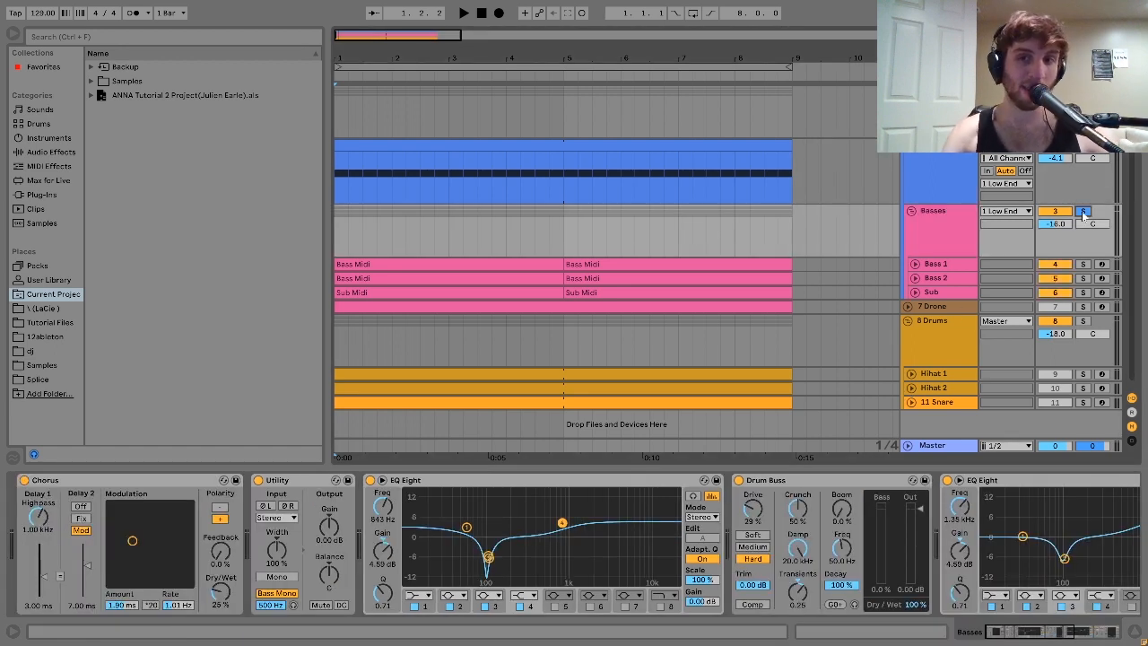
key("space")
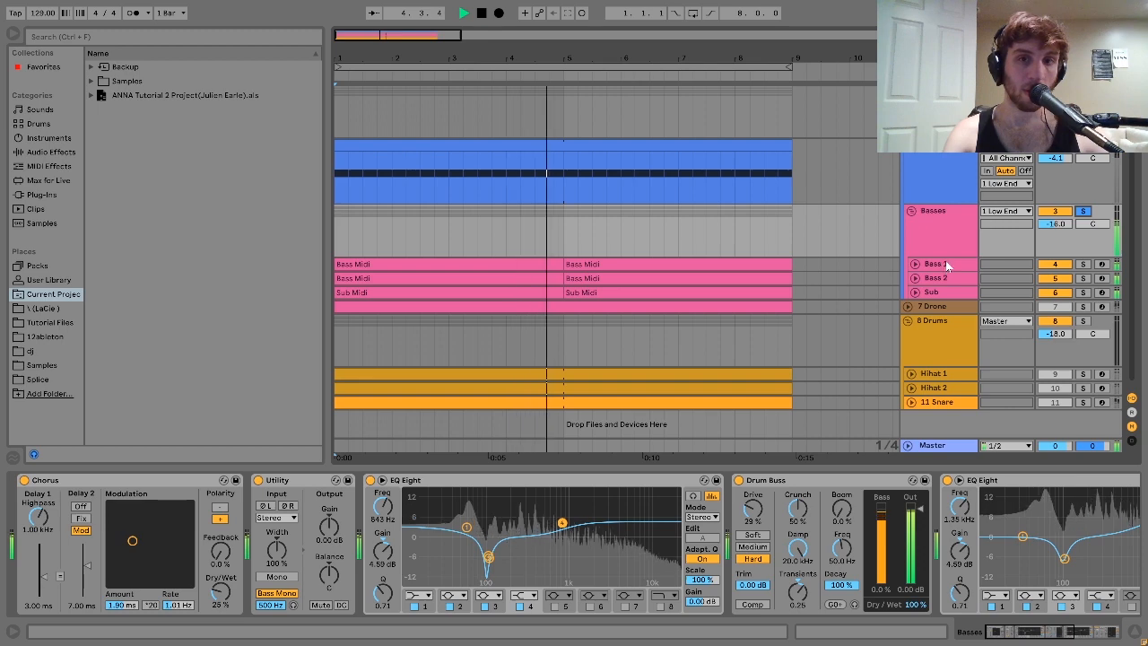
key("space")
left_click(1083, 265)
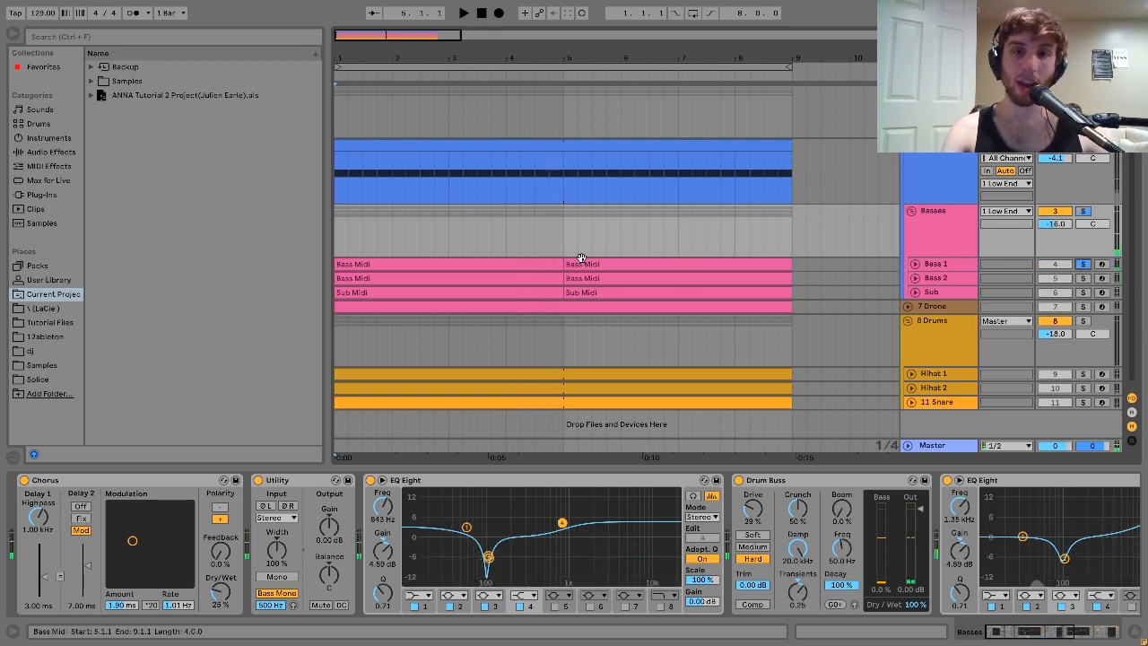
- Open the first Bass Midi clip on Bass 1 and examine its note pattern across bars 1, 2 and 4
double_click(550, 264)
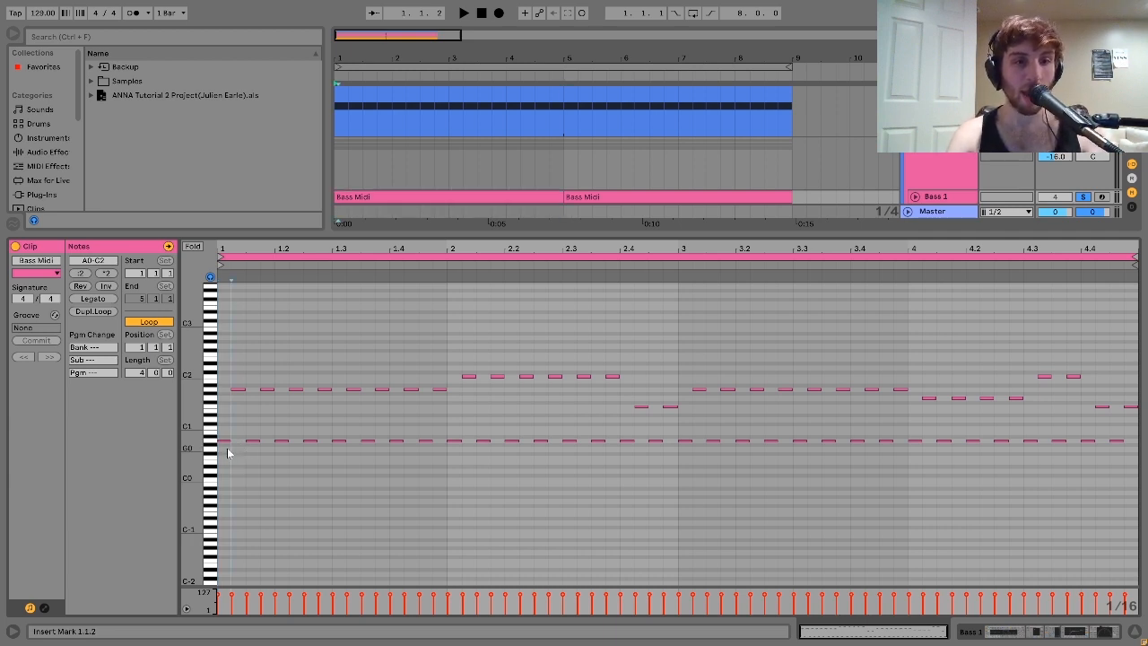
left_click_drag(226, 449, 245, 334)
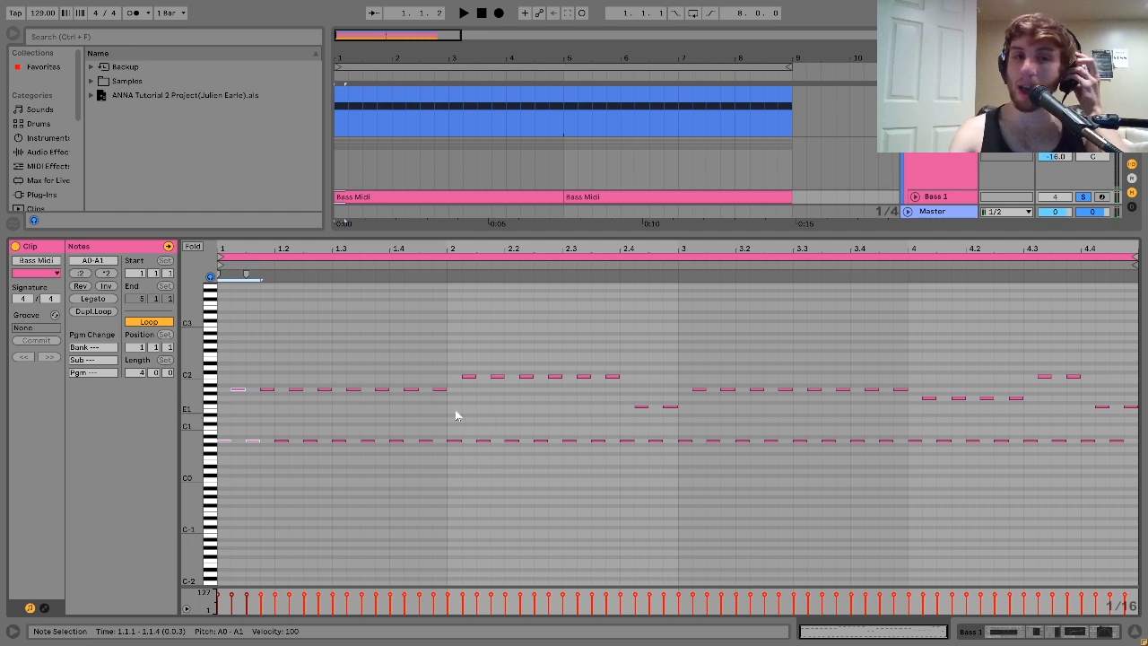
left_click(480, 370)
left_click_drag(481, 370, 469, 394)
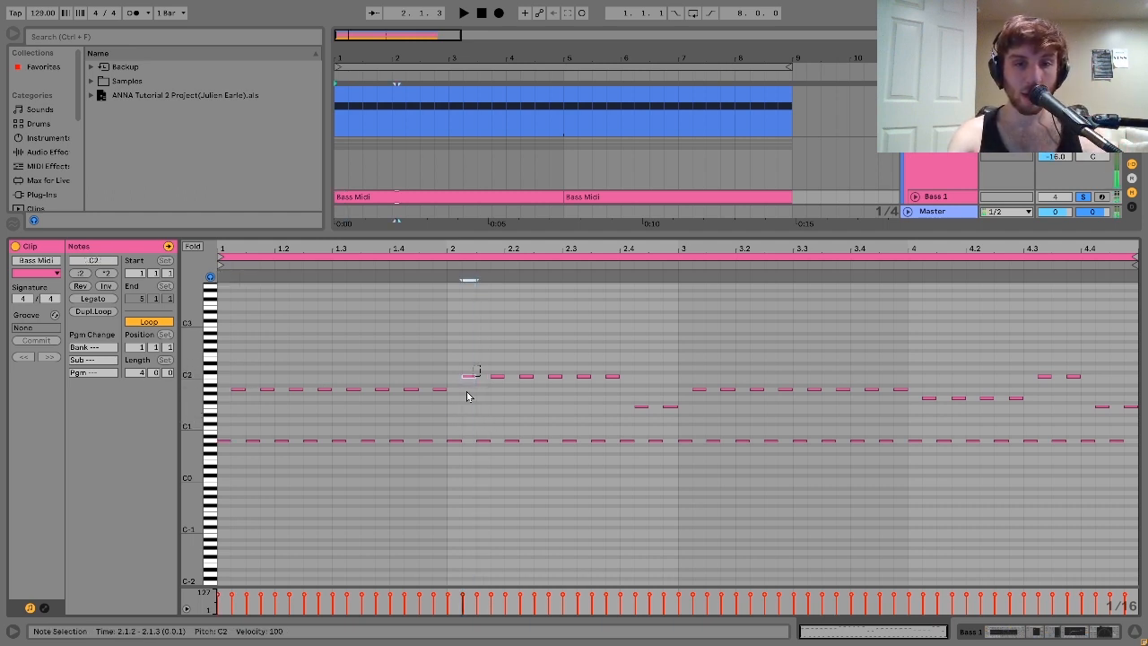
left_click_drag(654, 392, 603, 432)
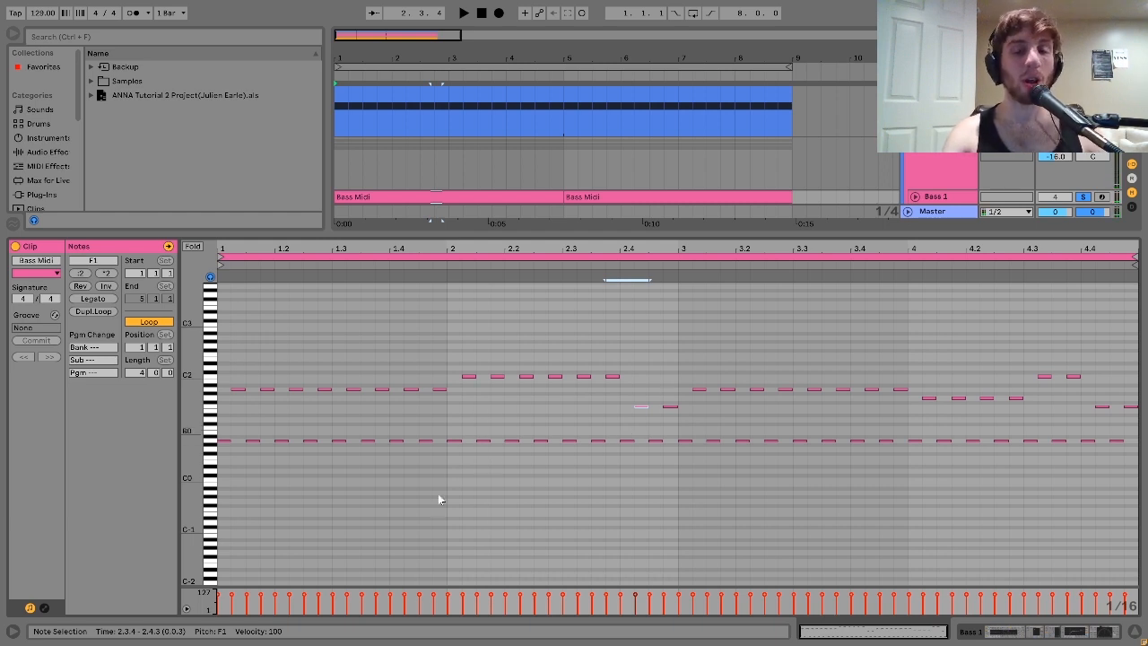
left_click(929, 397)
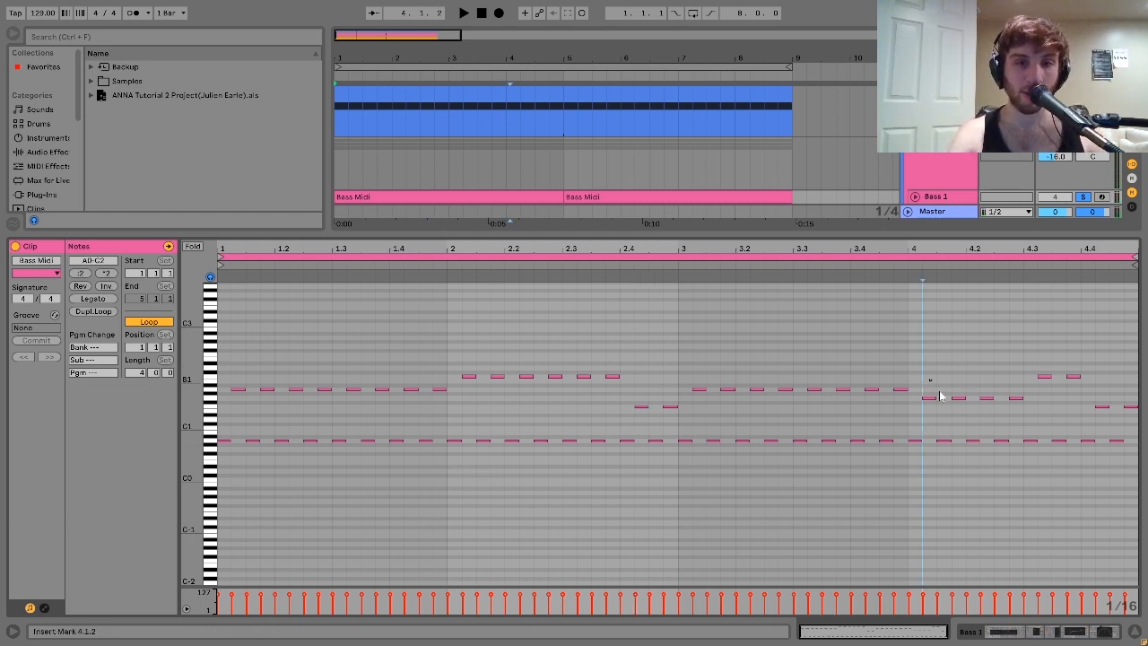
left_click_drag(1040, 360, 1104, 415)
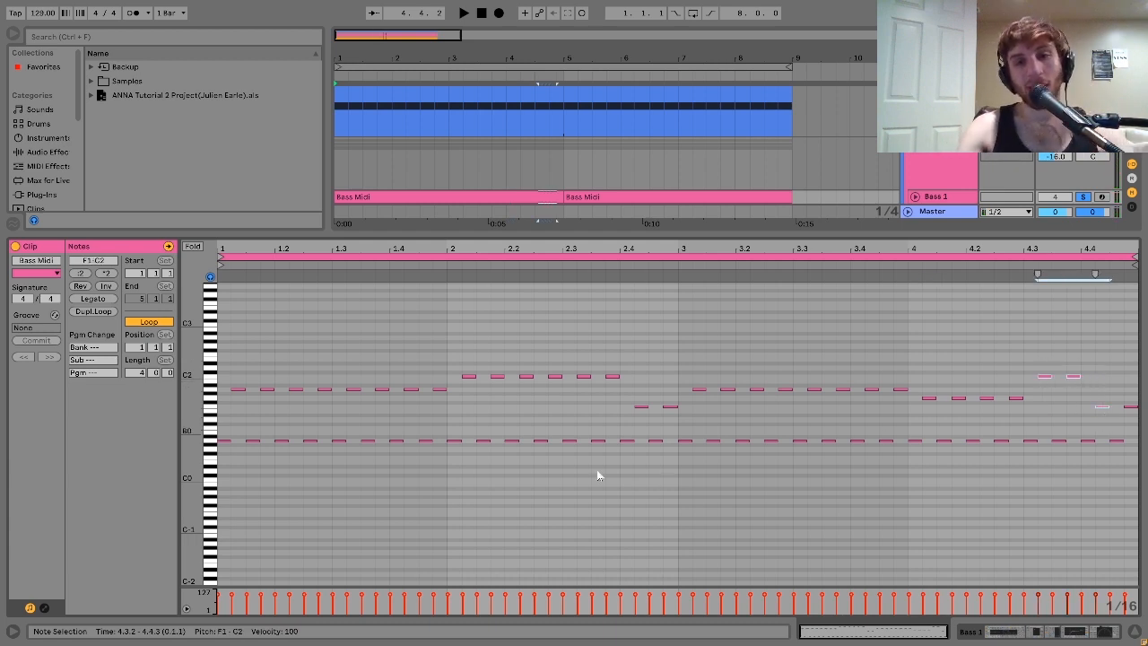
- Deactivate the upper F1–C2 notes in the Bass 1 clip, play the low A0 notes alone, and reactivate the upper notes
key("ctrl+a")
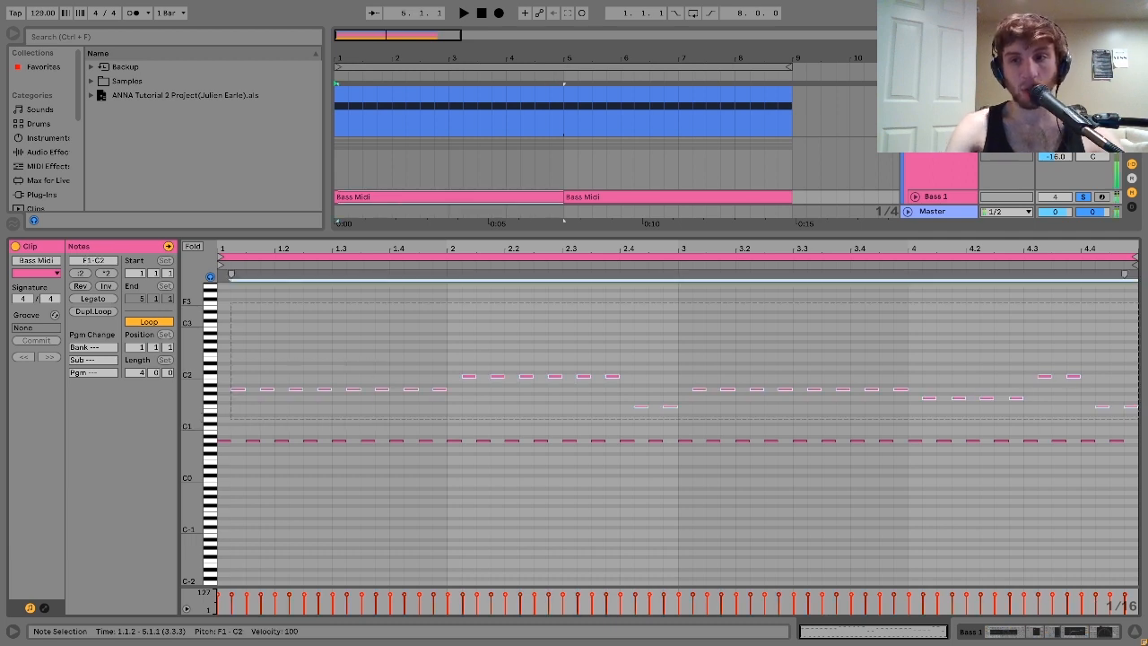
key("space")
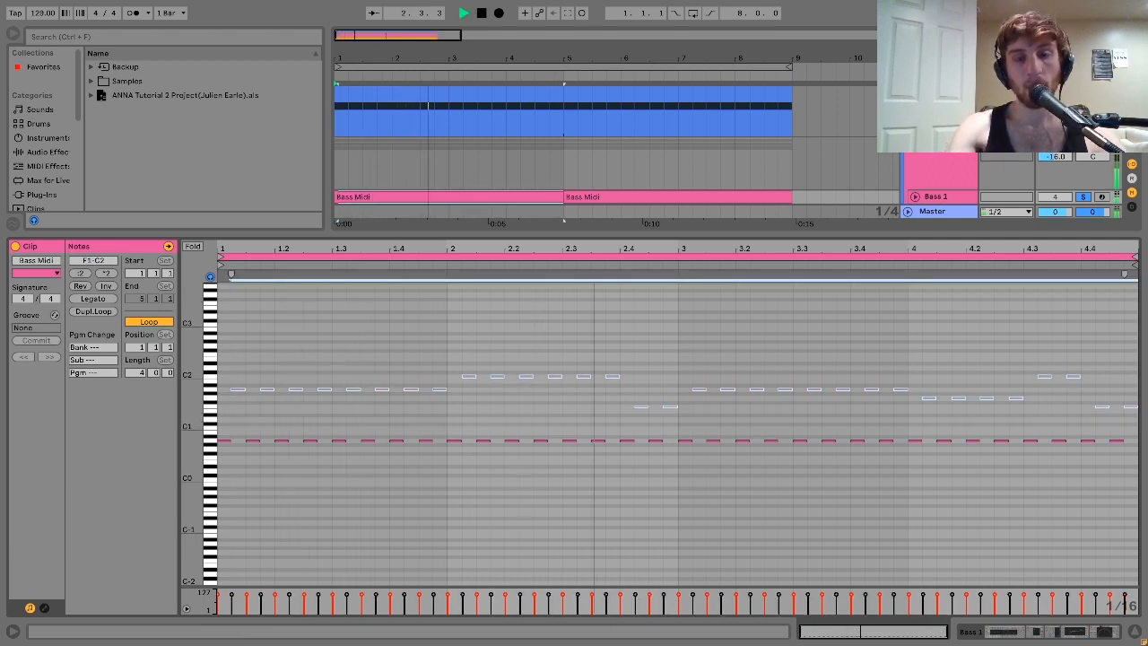
key("space")
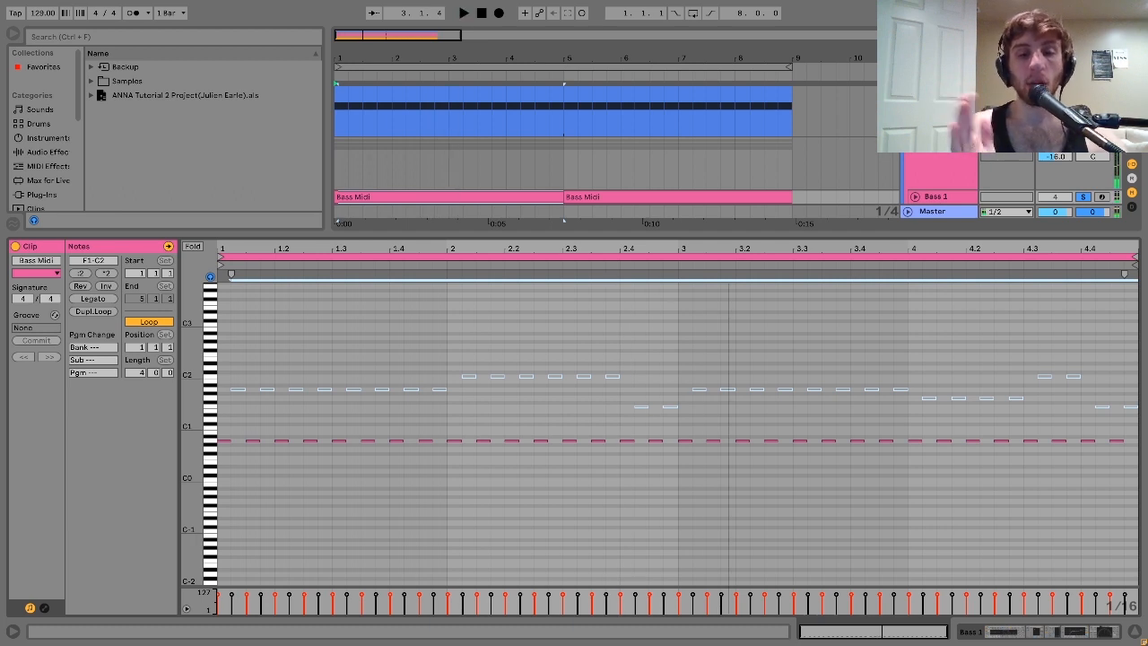
key("ctrl+a")
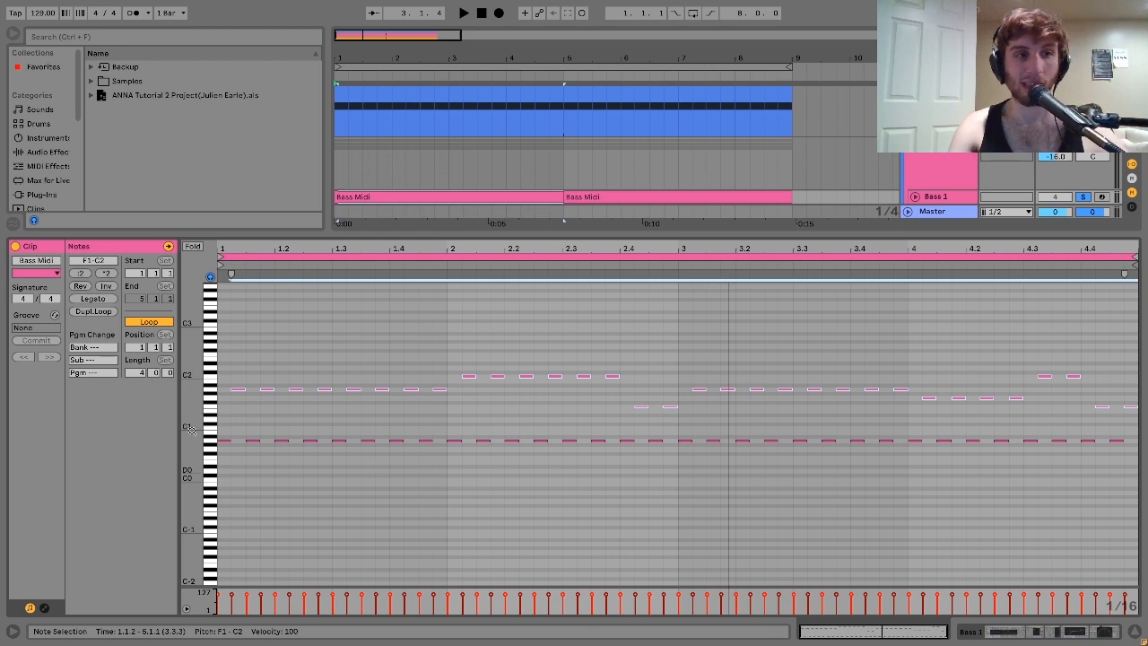
key("space")
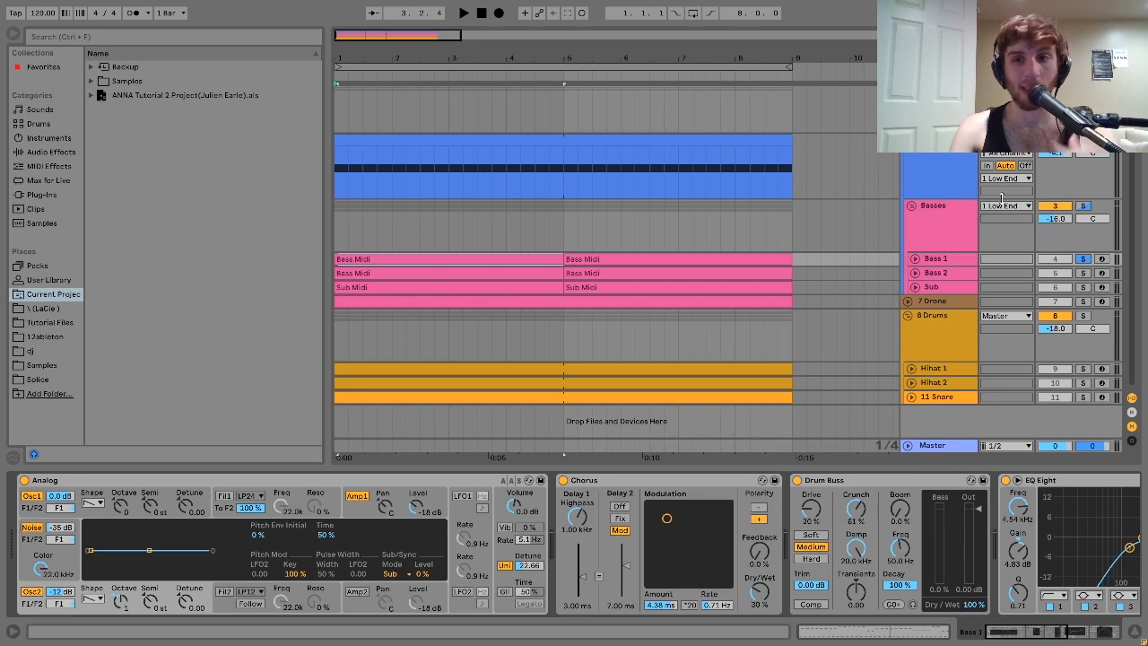
- Toggle the Bass 1 solo off and on, and play the bass with Analog's Fil1 envelope settings displayed
left_click(1083, 258)
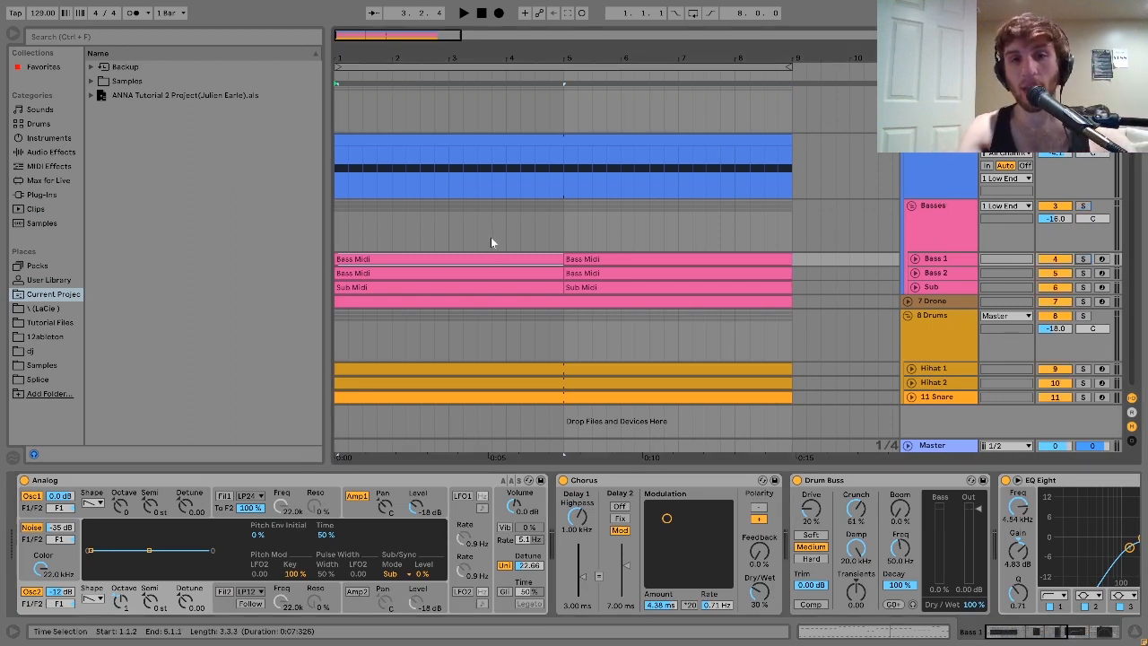
left_click(1082, 258)
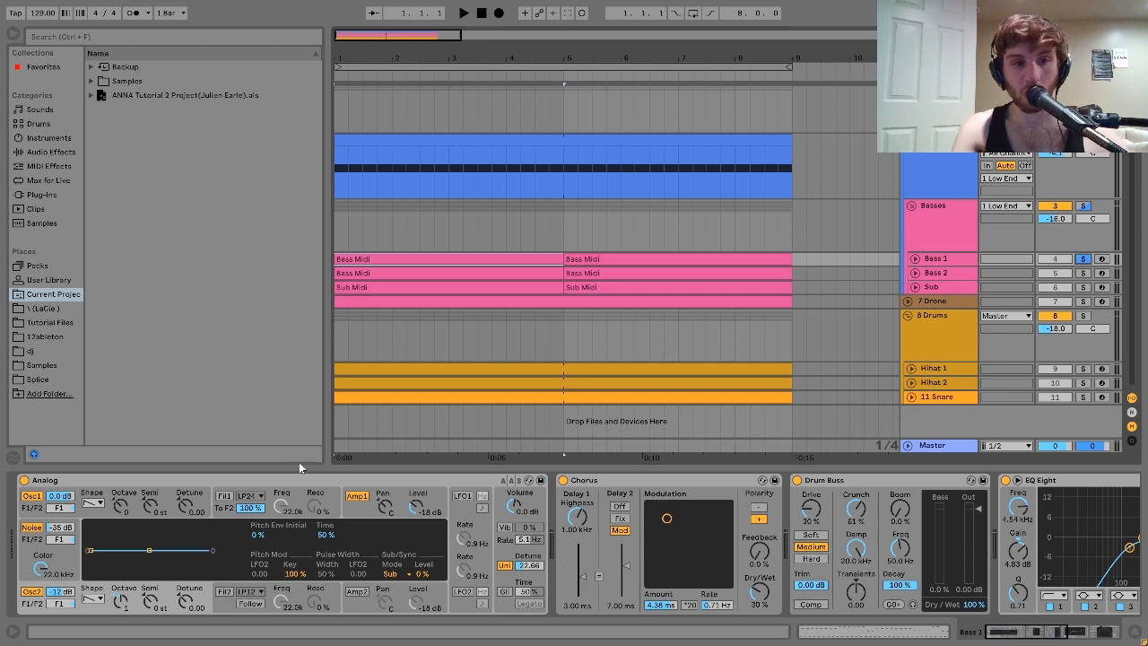
left_click(225, 497)
key("space")
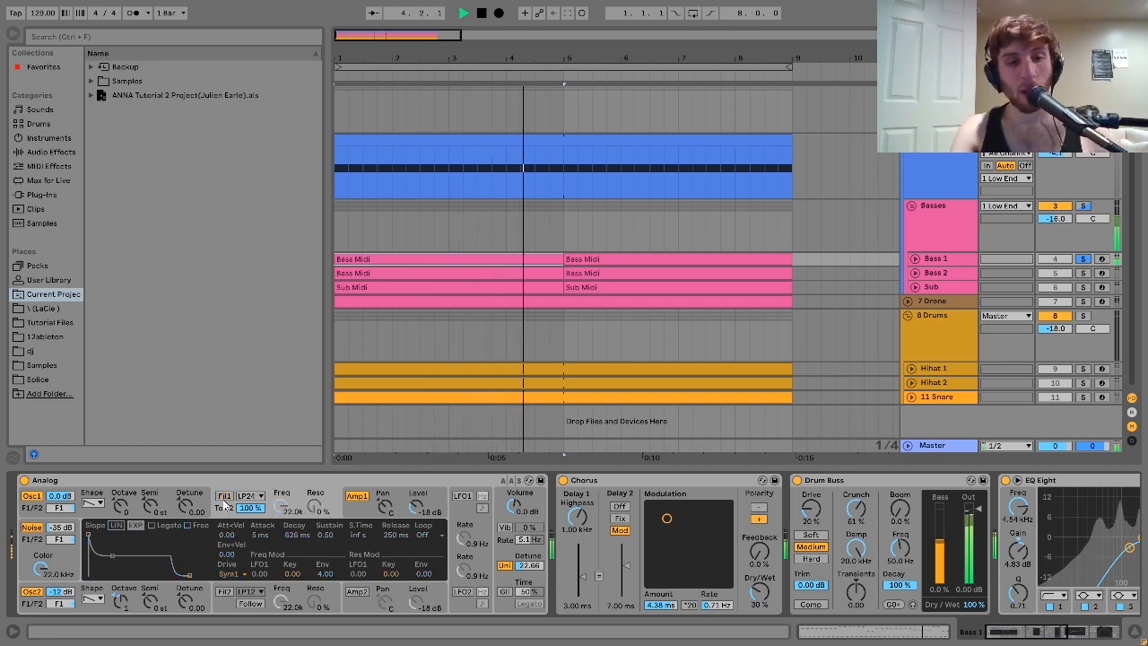
key("space")
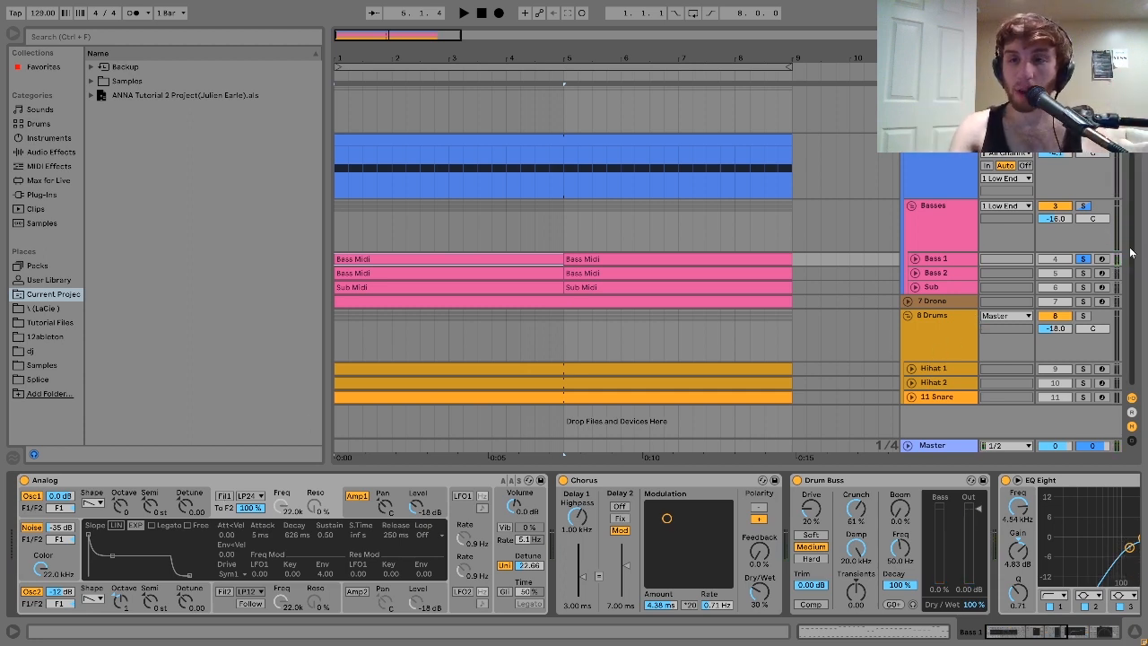
- Play the full mix with the Bass 1 solo off, then stop playback and solo Bass 1 again
left_click(1082, 259)
key("space")
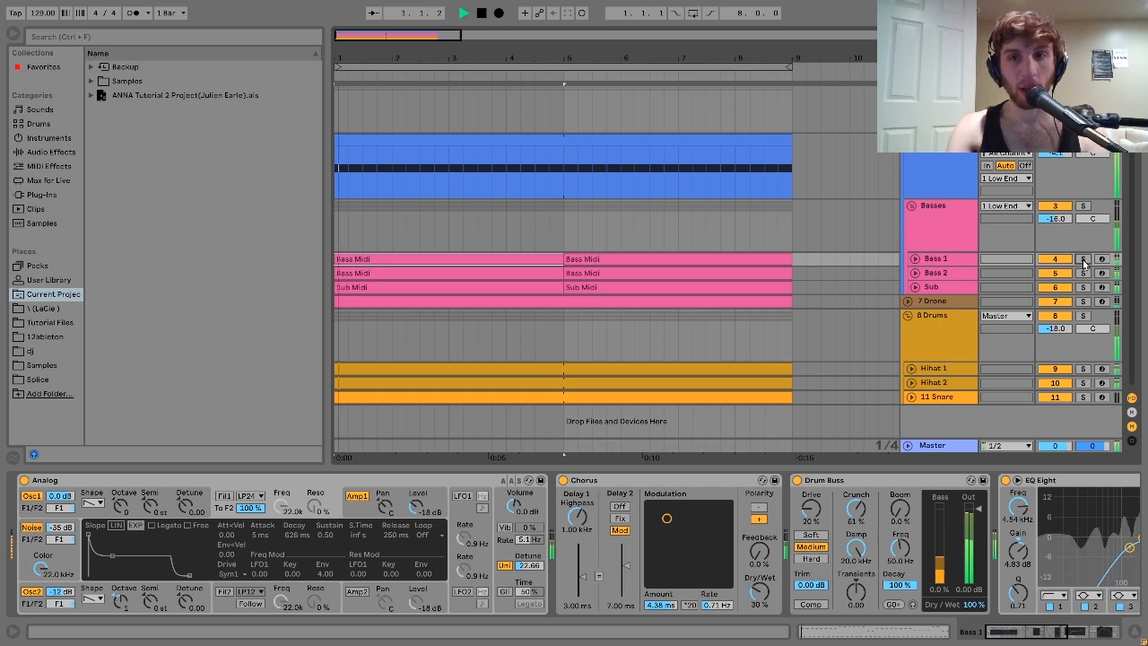
key("space")
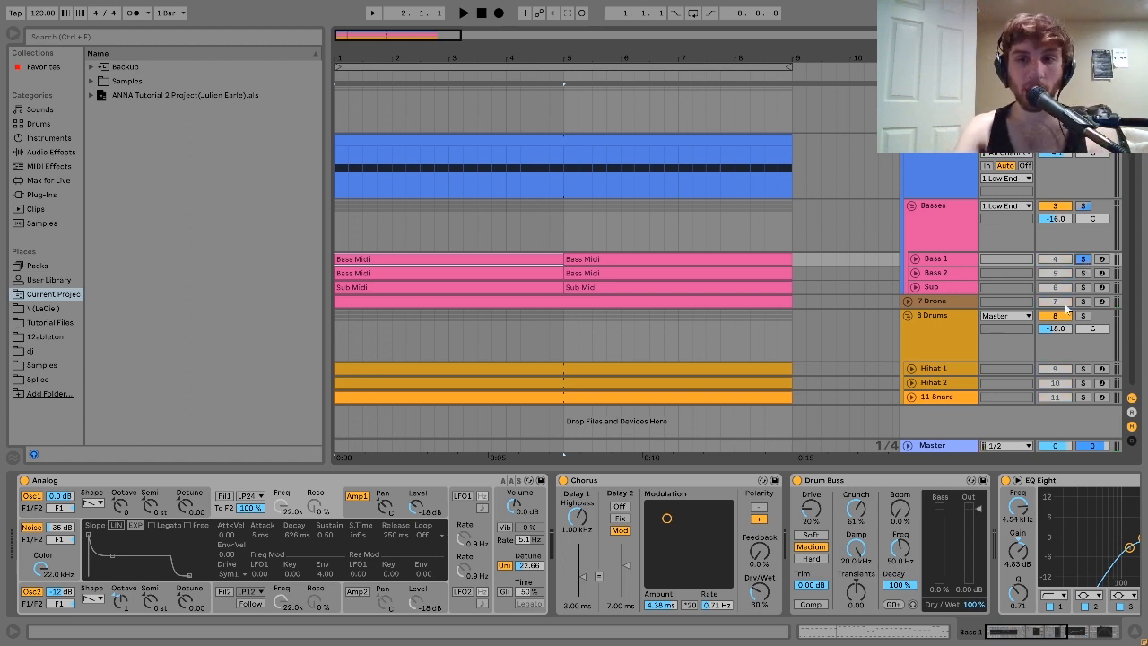
- Unfold the Bass 1 track and select its first Bass Midi clip while playing the soloed bass
left_click(913, 263)
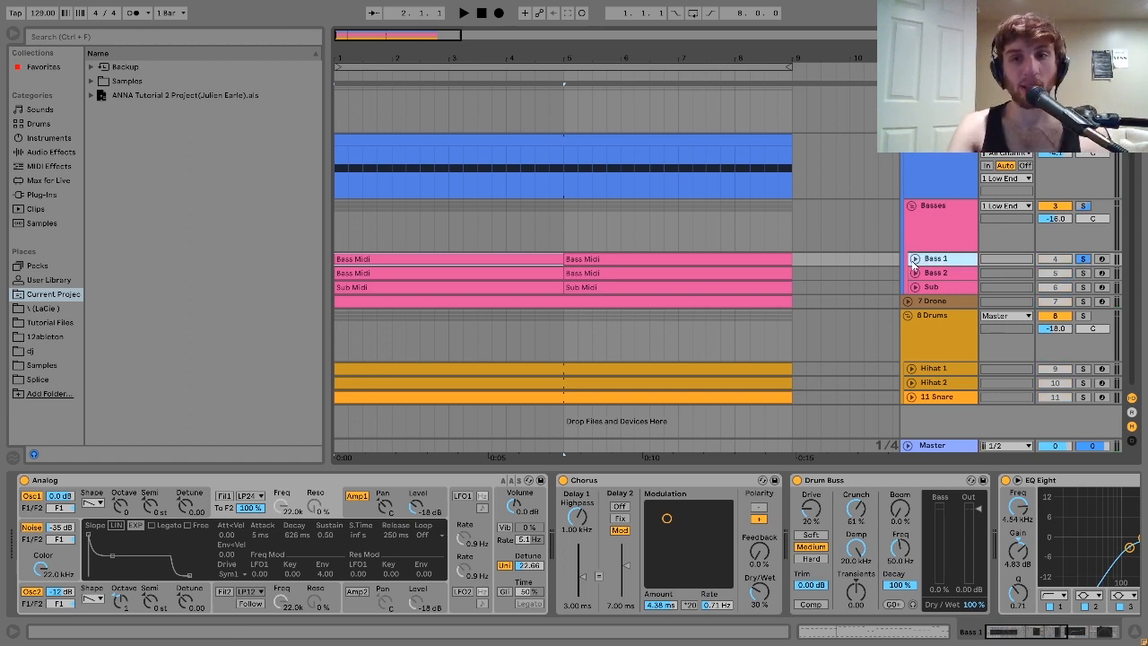
left_click(915, 259)
key("space")
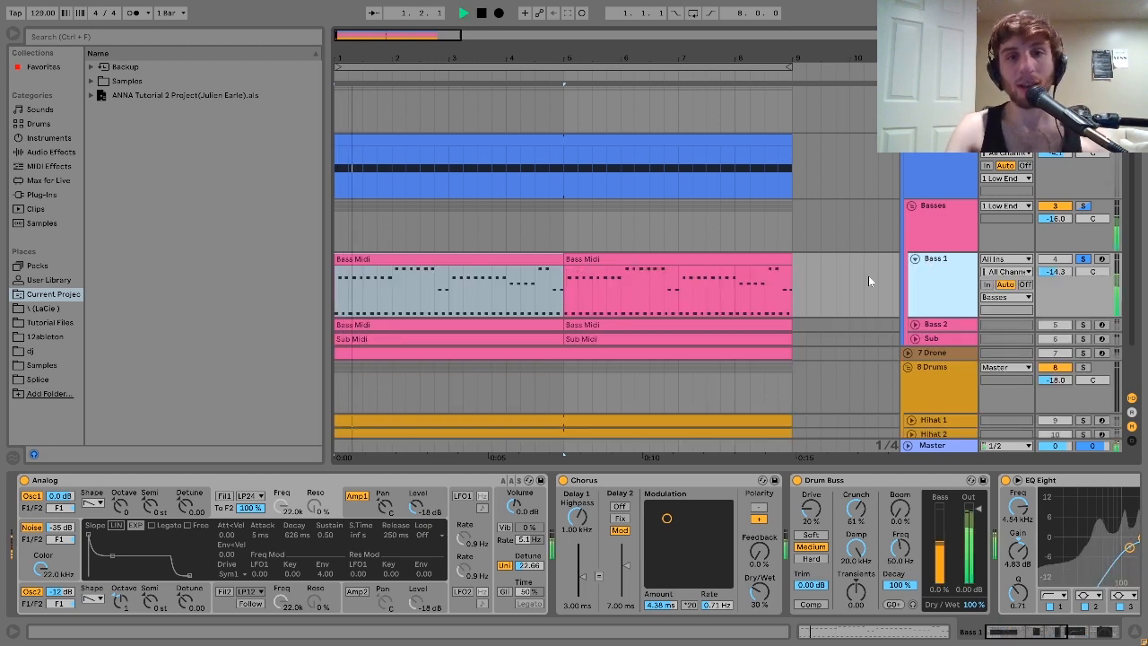
left_click(503, 259)
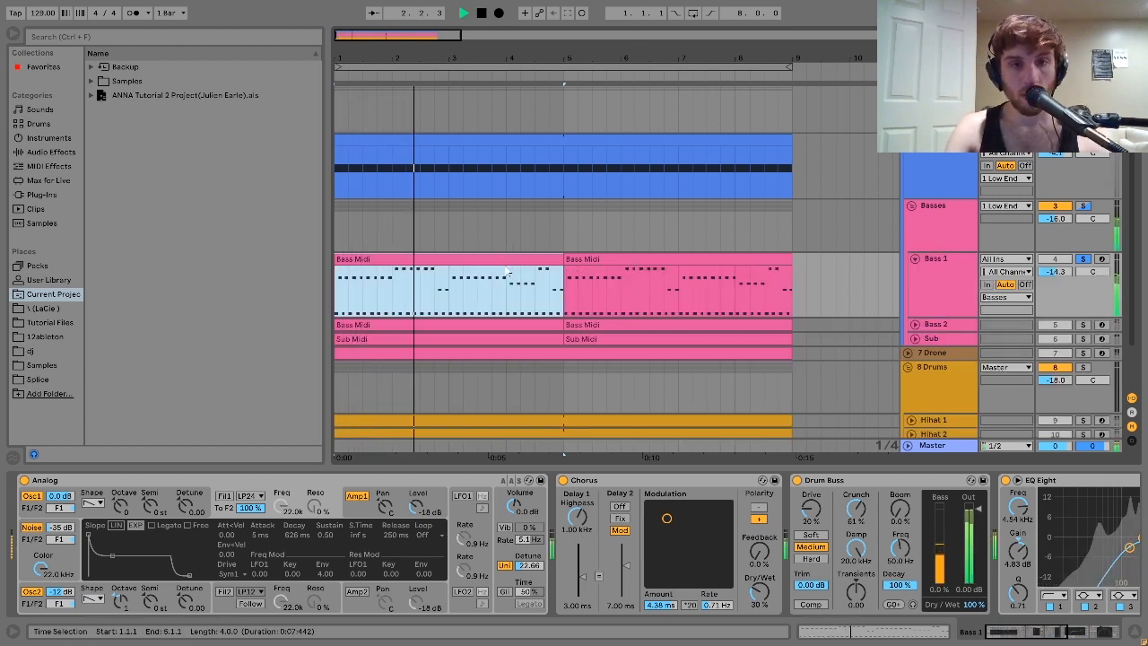
- Stop playback and display Analog's Amp1 envelope settings, followed by its global voice and quick-routing settings
key("space")
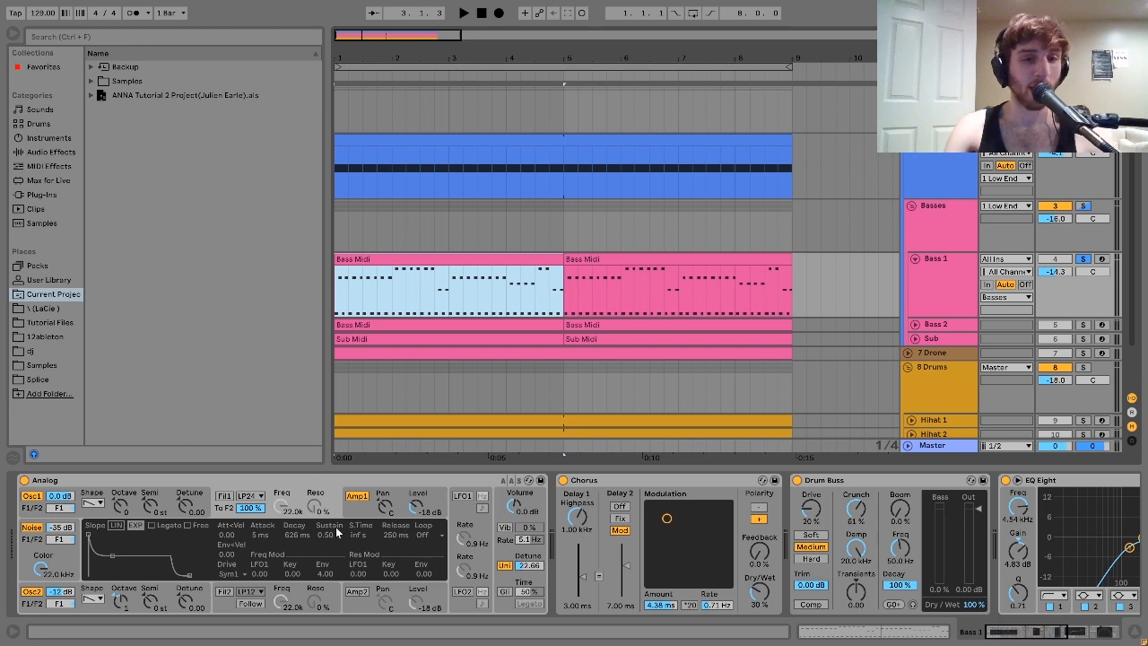
left_click(352, 498)
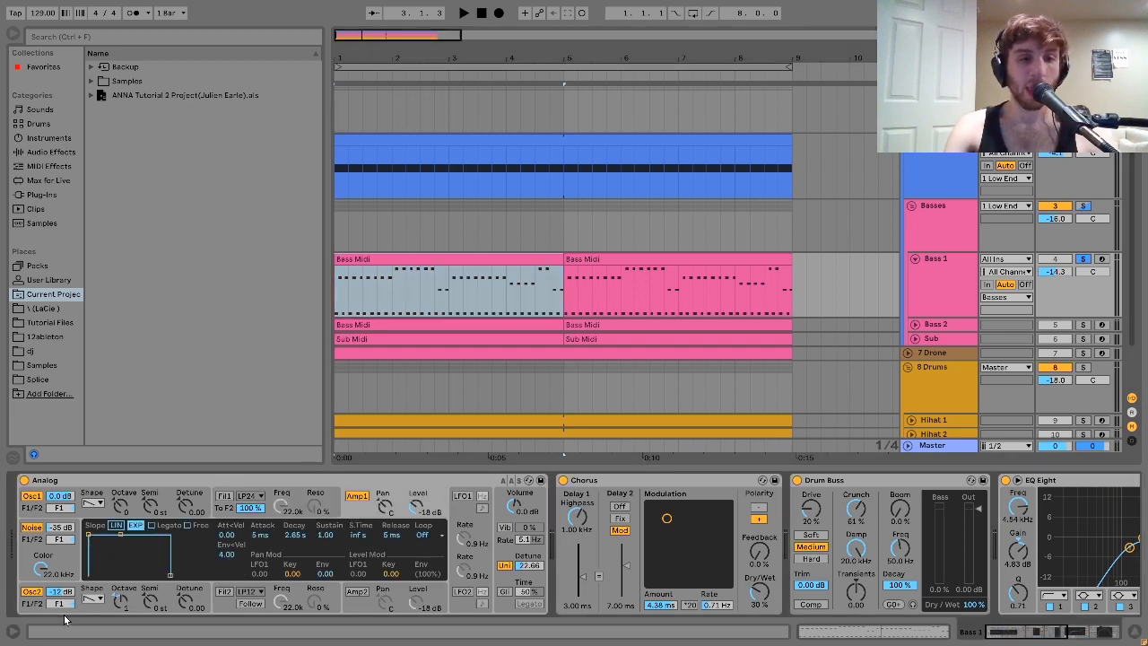
left_click(510, 558)
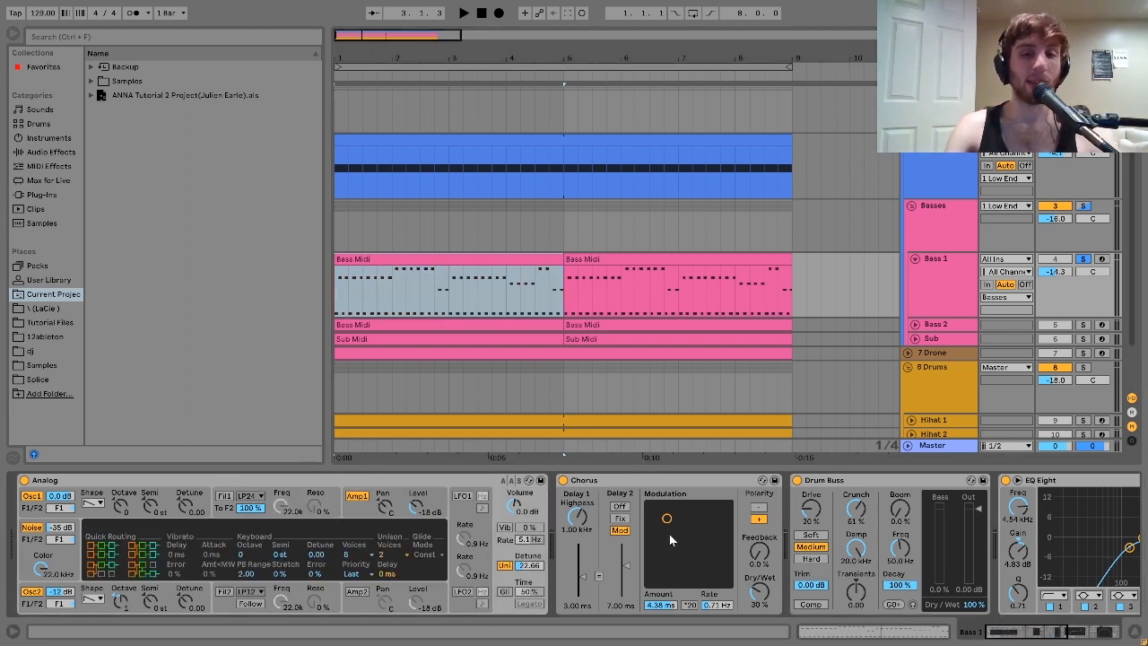
- Bypass the Bass 1 Drum Buss, start playback, and reactivate the device to hear the difference before stopping
scroll(669, 534, "down", 5)
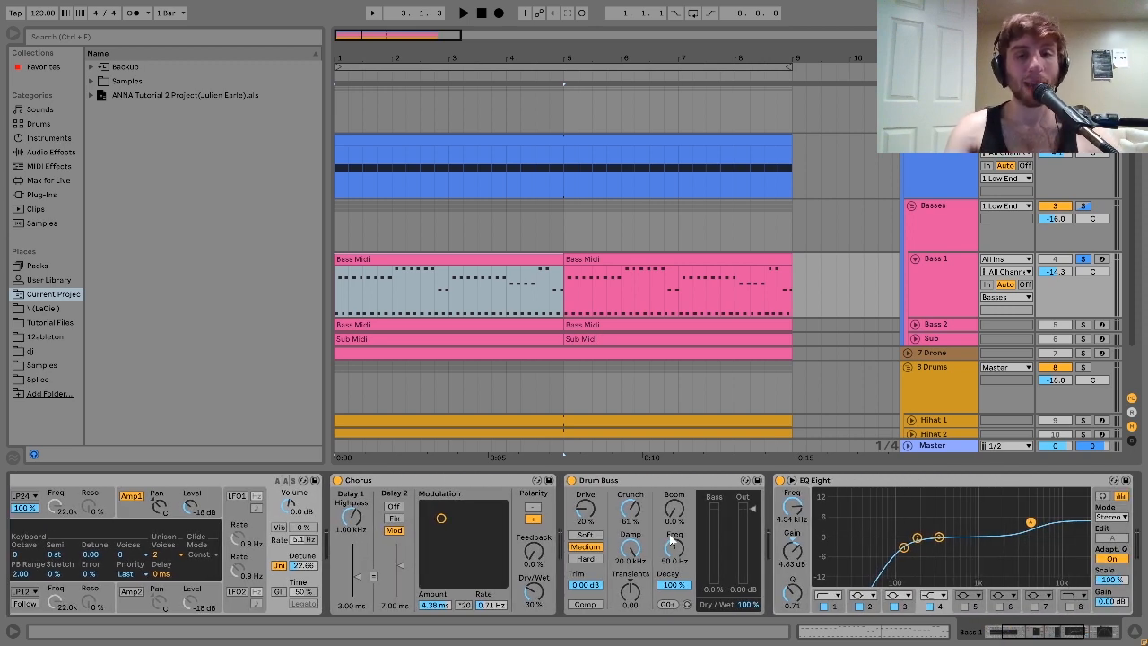
scroll(669, 534, "down", 2)
left_click(554, 481)
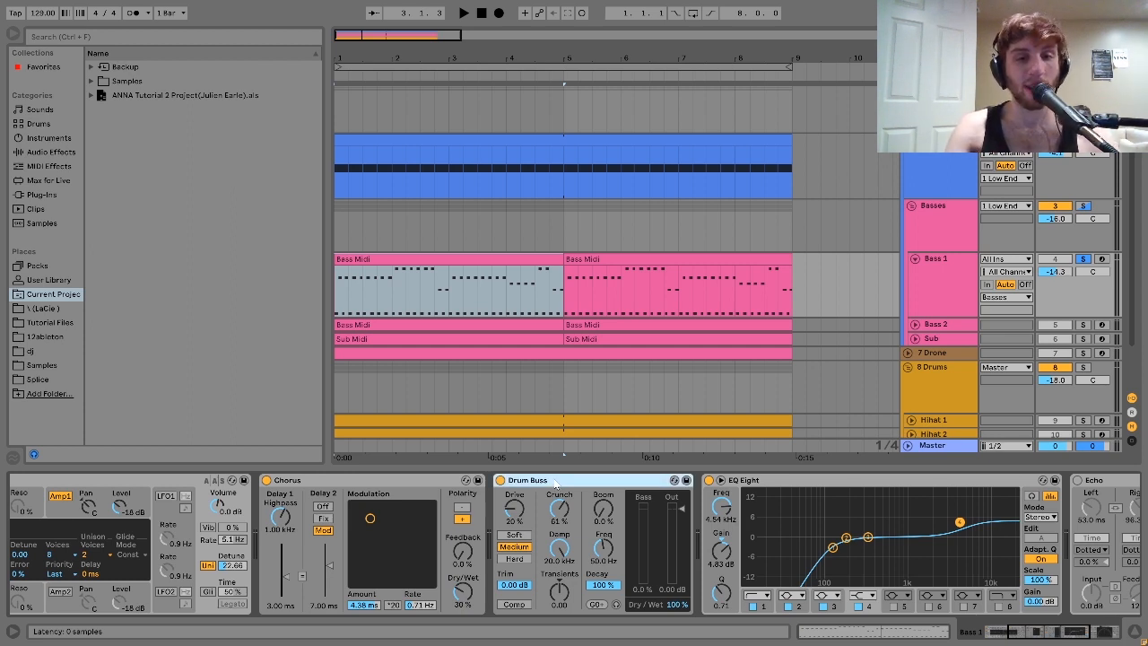
left_click(500, 480)
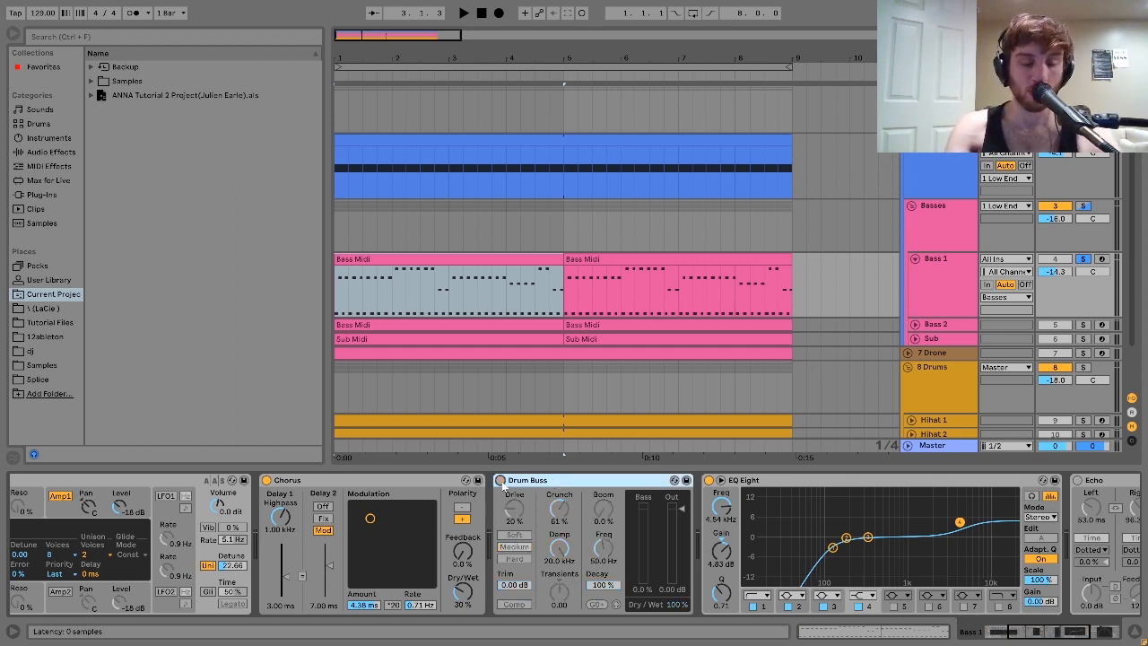
key("space")
left_click(500, 481)
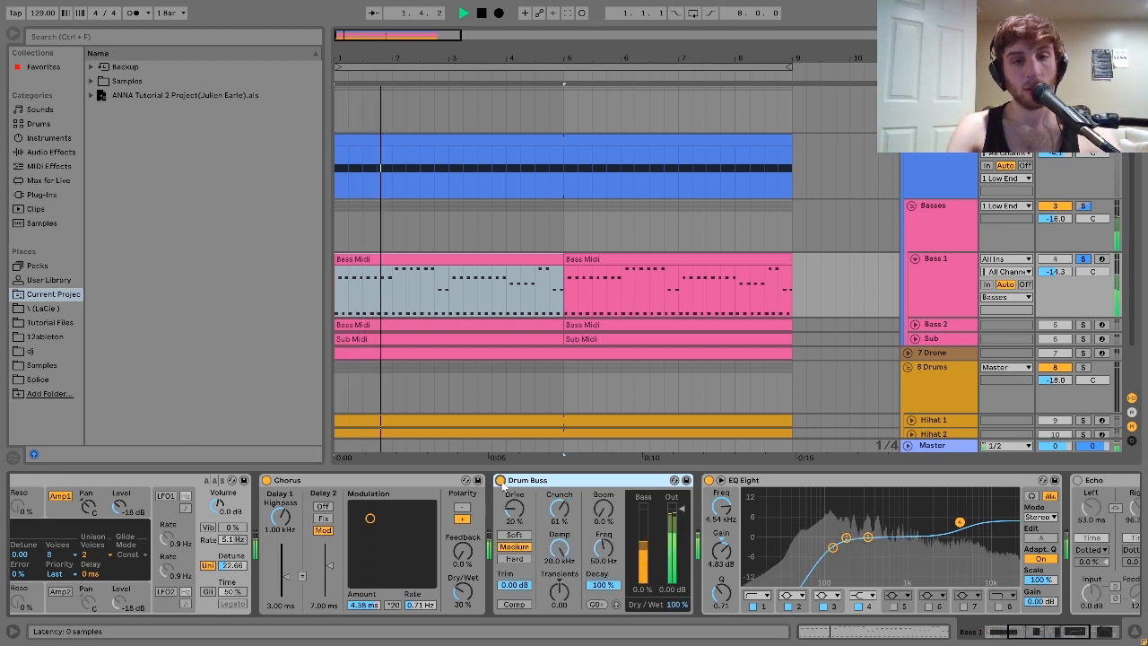
key("space")
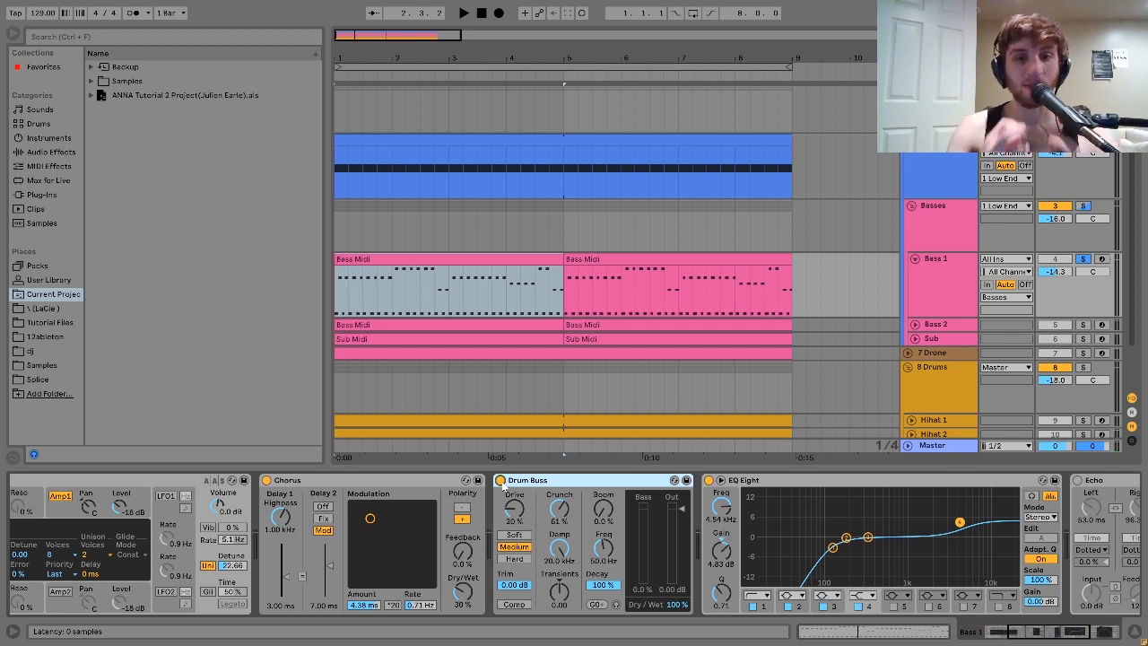
- Play the soloed Bass 1 once with Drum Buss bypassed and once with it switched back on
left_click(500, 481)
key("space")
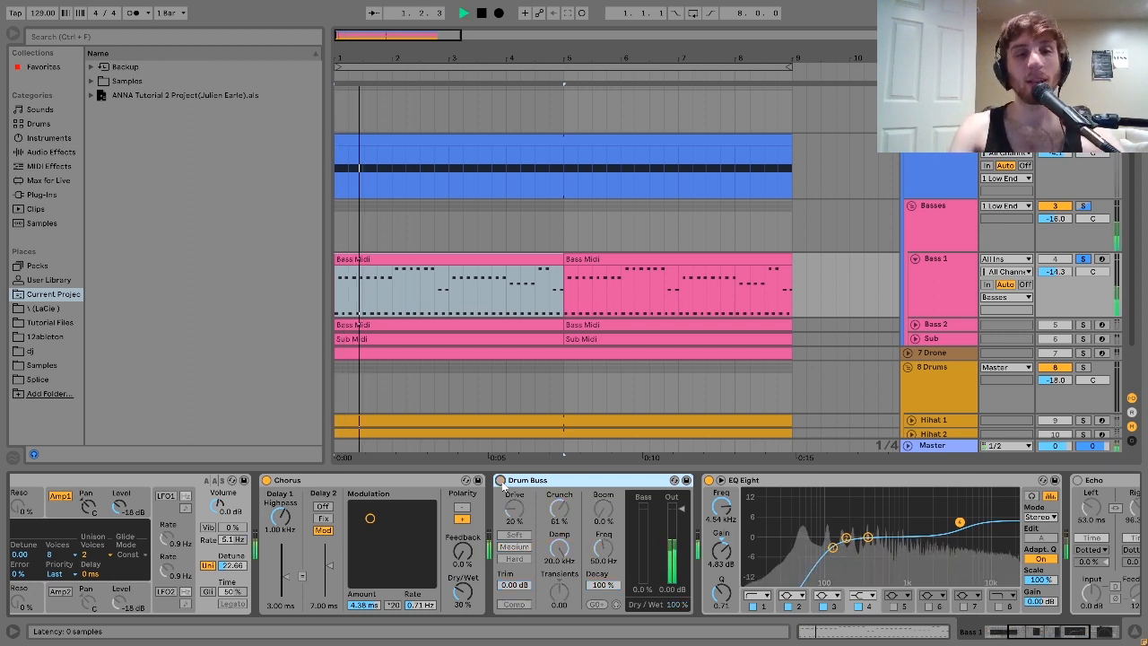
key("space")
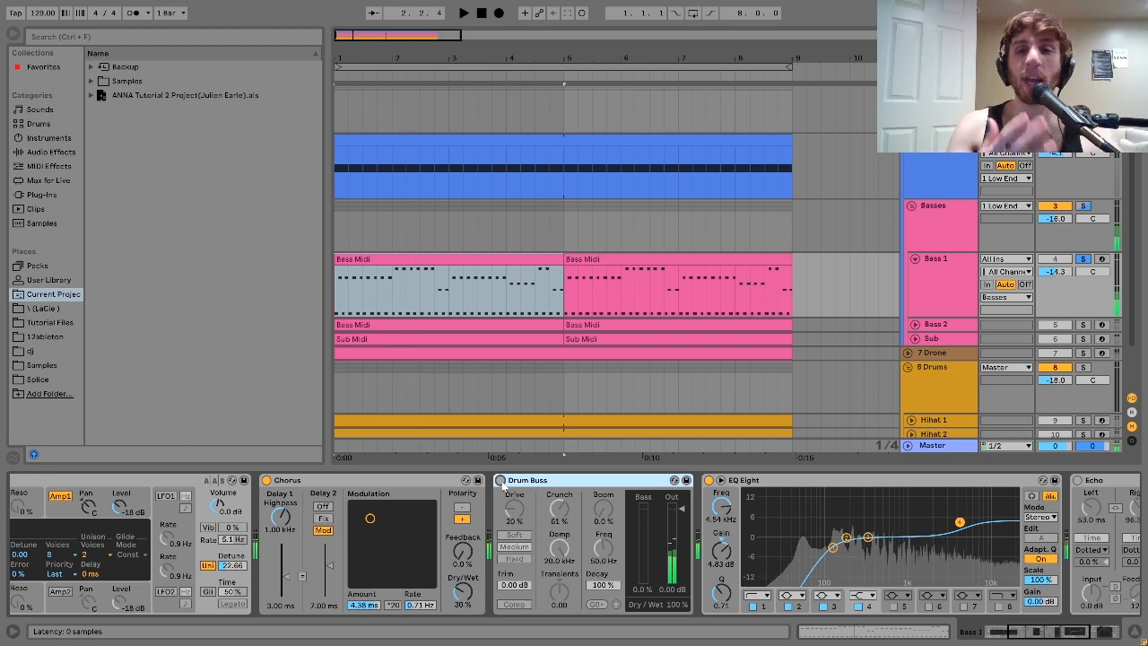
left_click(501, 480)
key("space")
key("space")
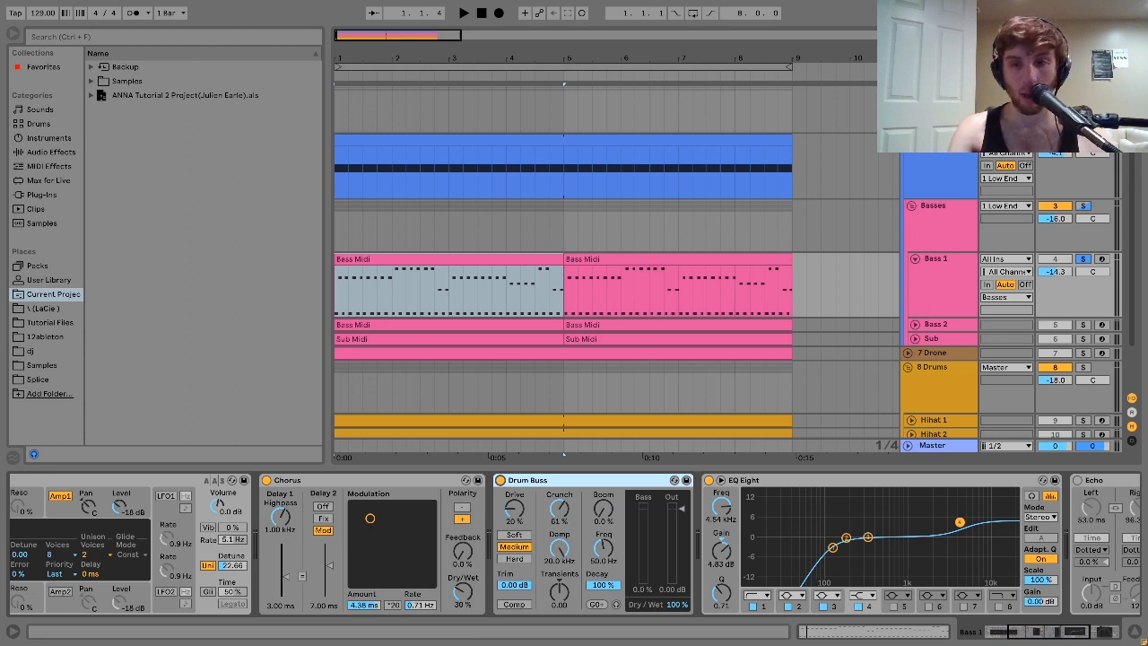
- Delete the Echo device at the end of the Bass 1 device chain
left_click(1094, 484)
key("Delete")
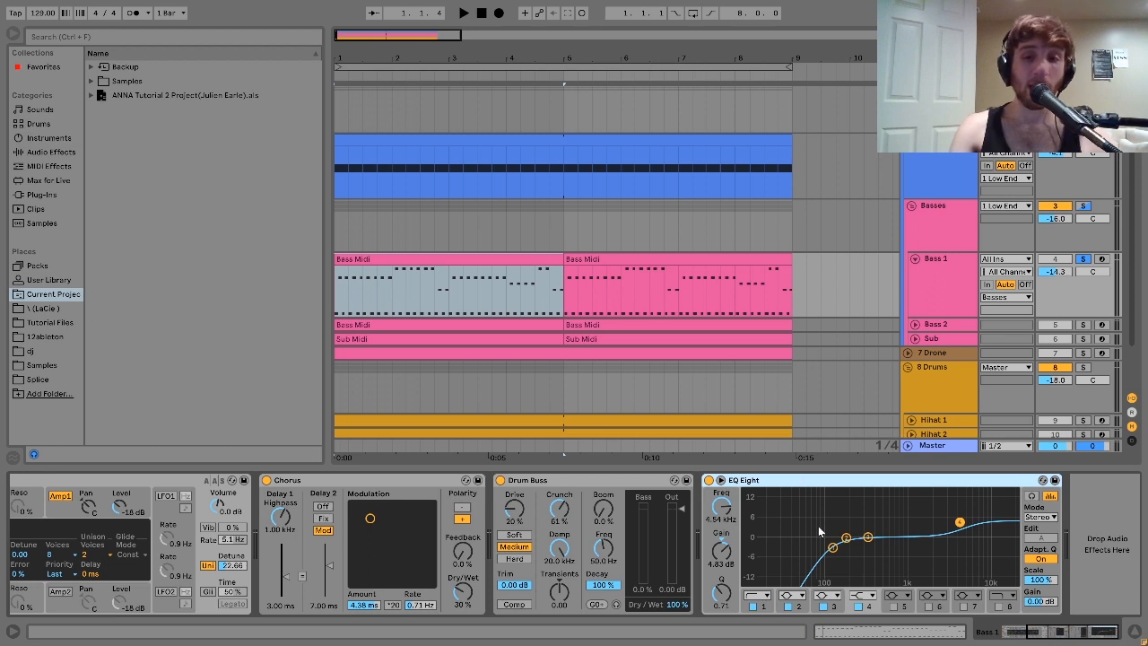
- Solo the Bass 2 track, play it, unfold its lane in the arrangement, and stop playback
left_click(957, 325)
left_click(1083, 326)
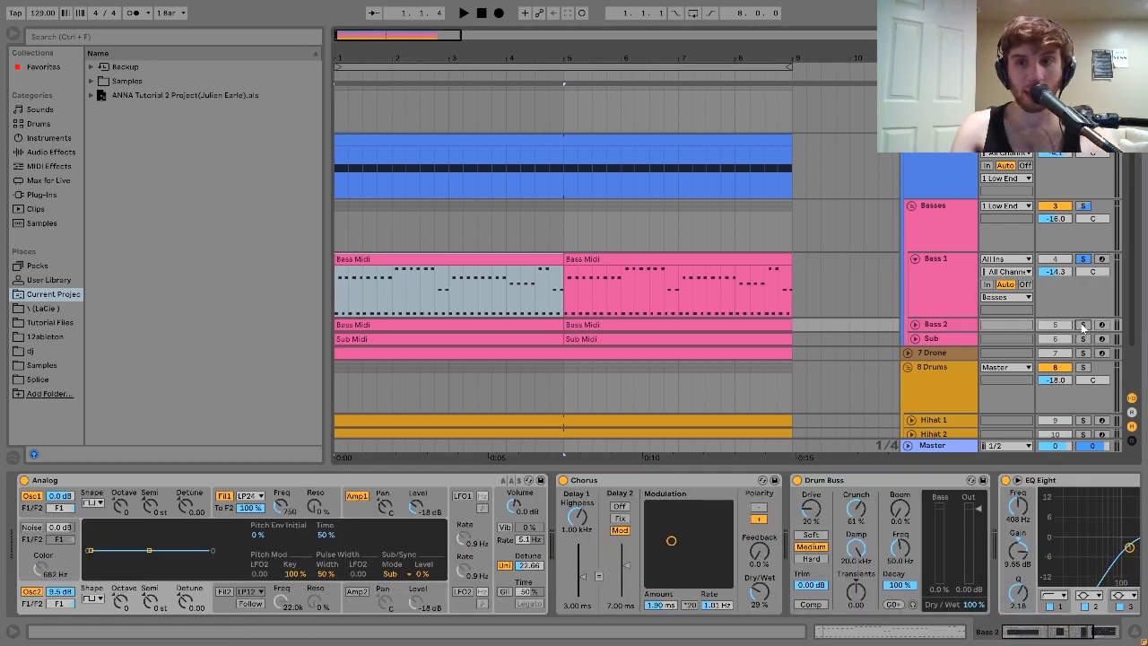
key("space")
left_click(928, 328)
left_click(914, 325)
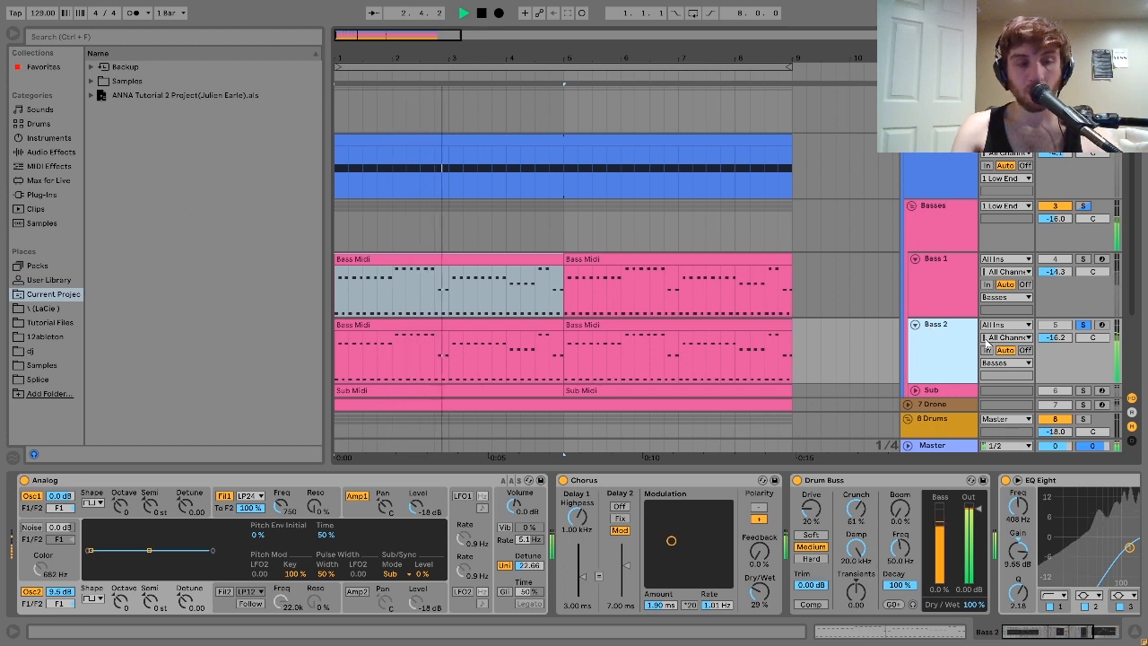
key("space")
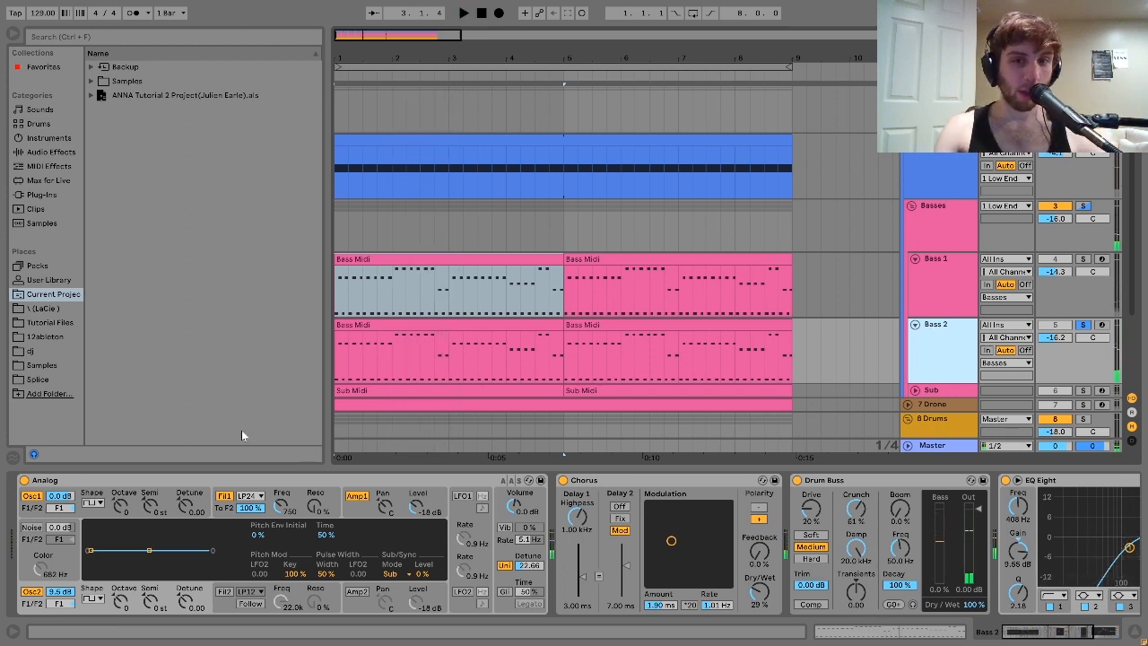
- Solo Bass 1 in place of Bass 2, show its devices, and play it briefly for comparison
left_click(1083, 259)
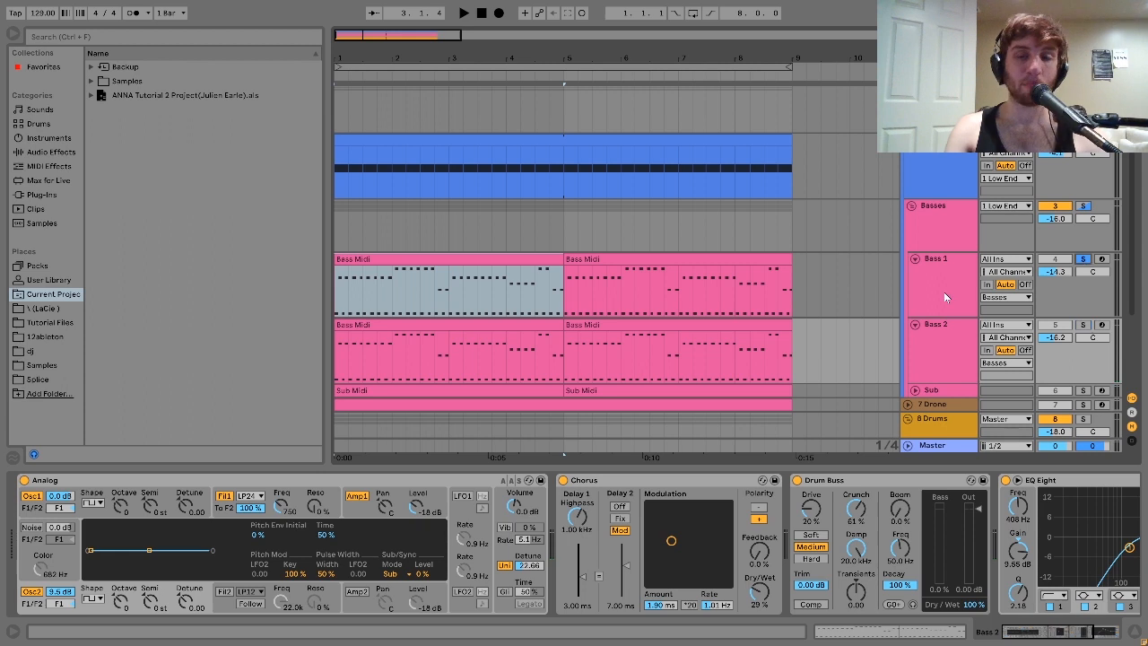
left_click(944, 292)
key("space")
key("space")
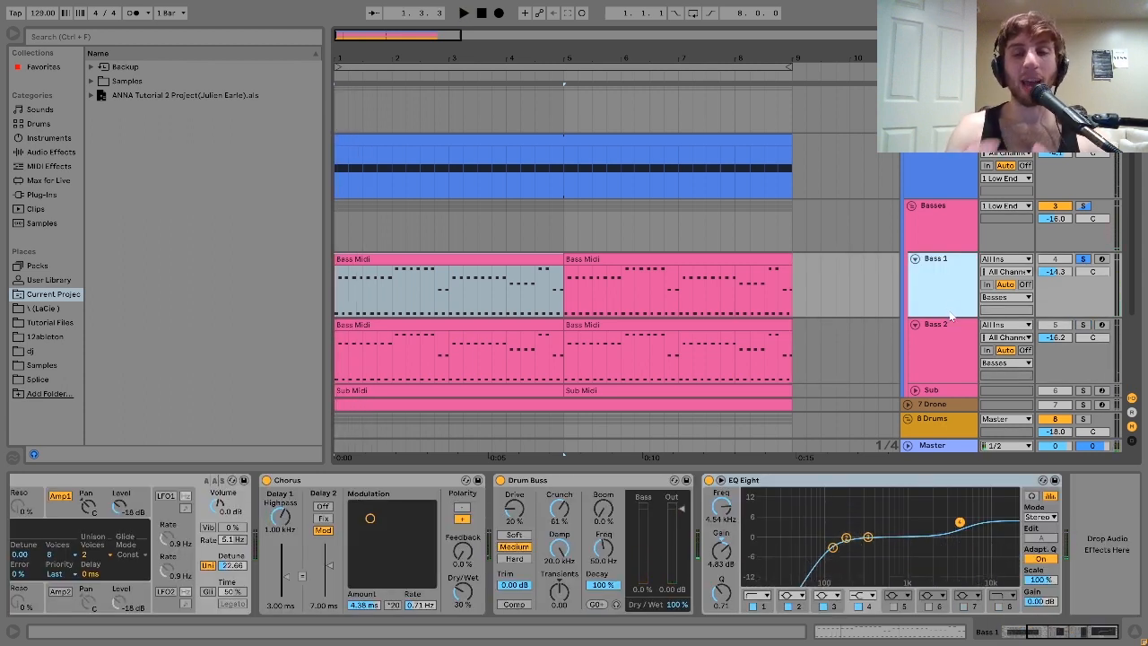
- Fold and unfold the Bass 2 track, solo it in place of Bass 1, and play it briefly
left_click(916, 326)
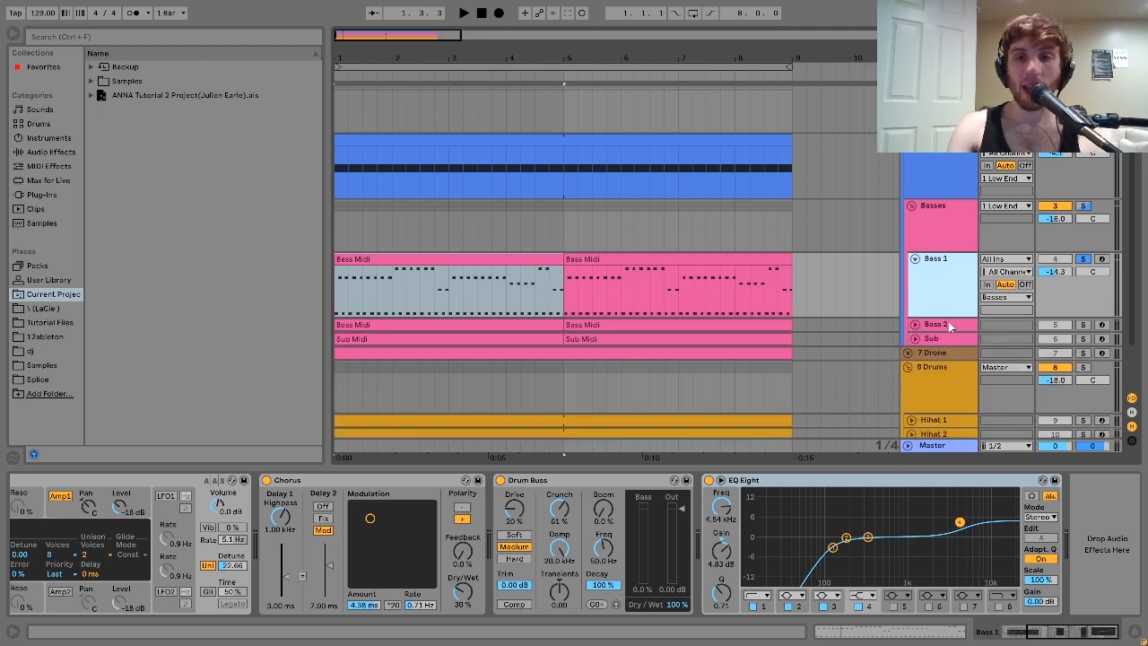
double_click(949, 324)
left_click(1083, 324)
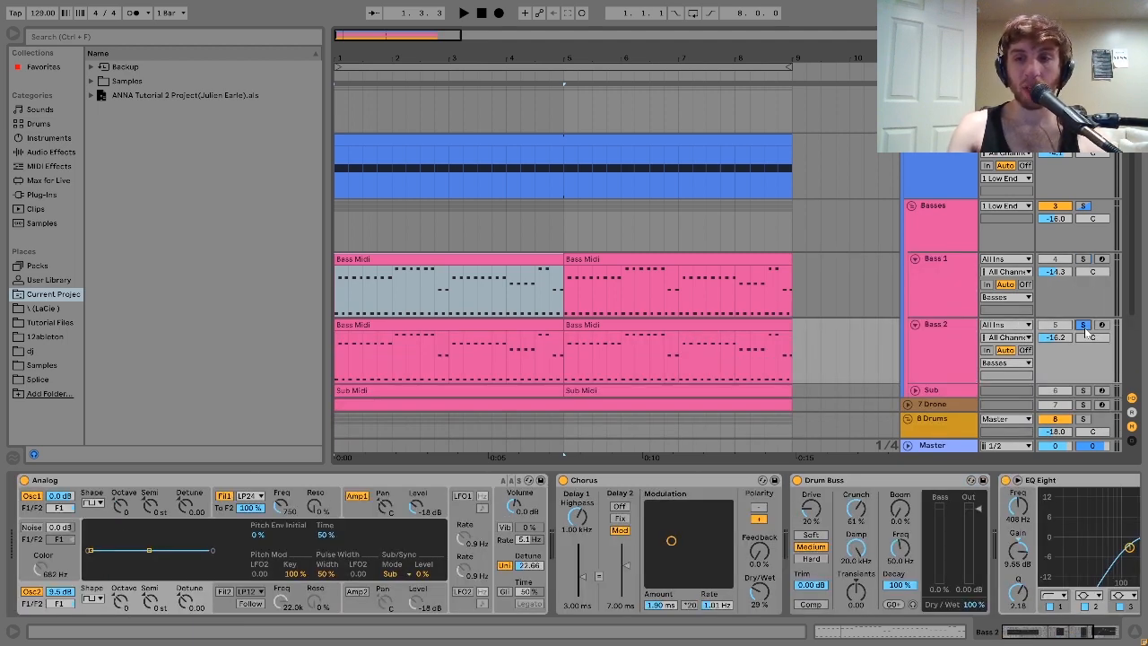
key("space")
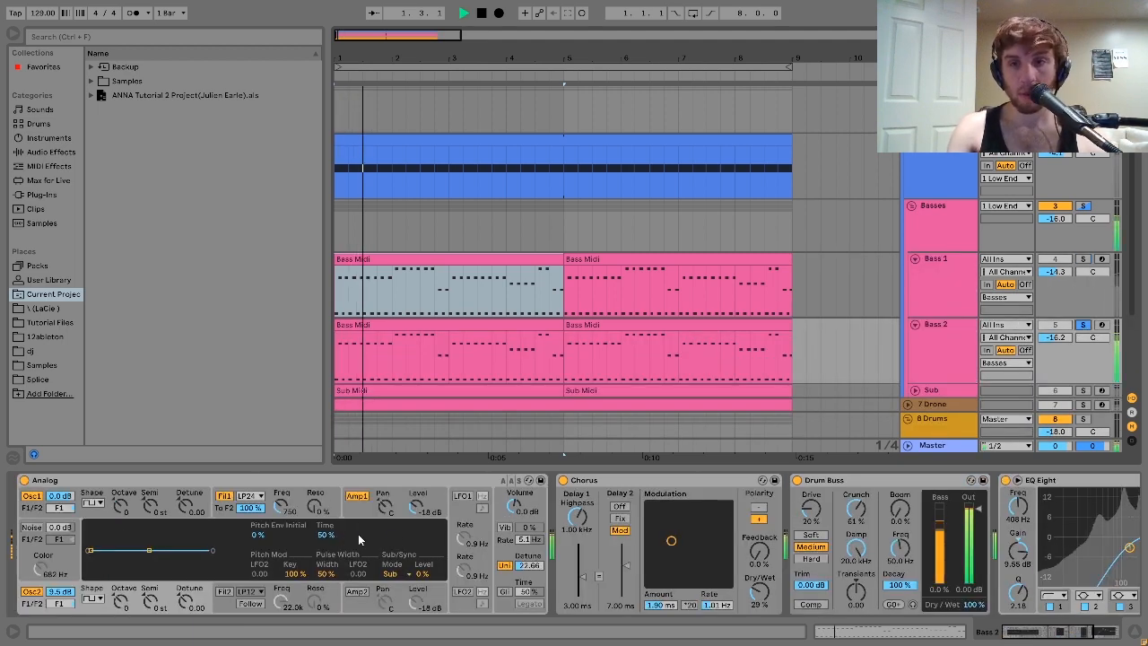
key("space")
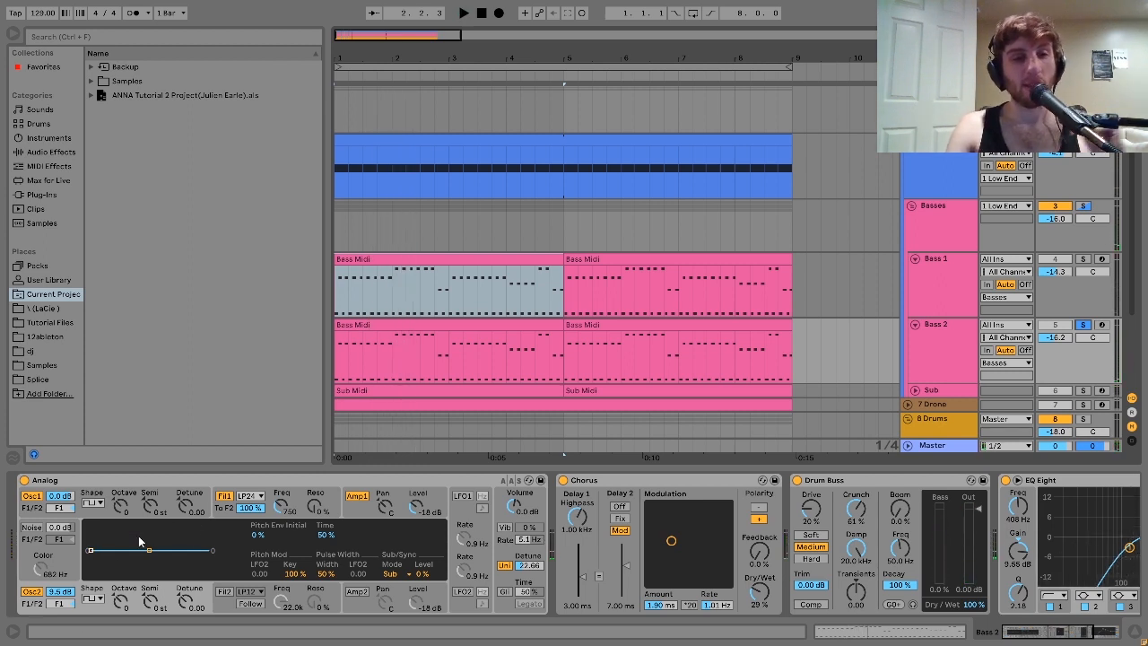
- Play Bass 2 while viewing Analog's Fil1 envelope and then its Amp1 envelope, and stop playback
left_click(229, 510)
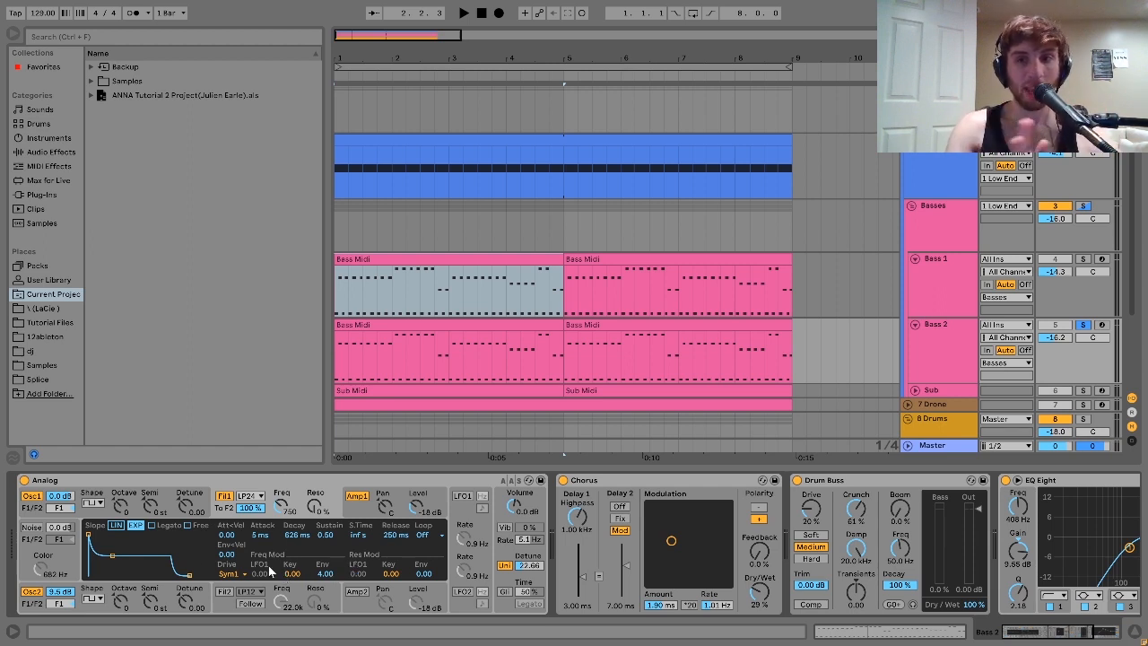
key("space")
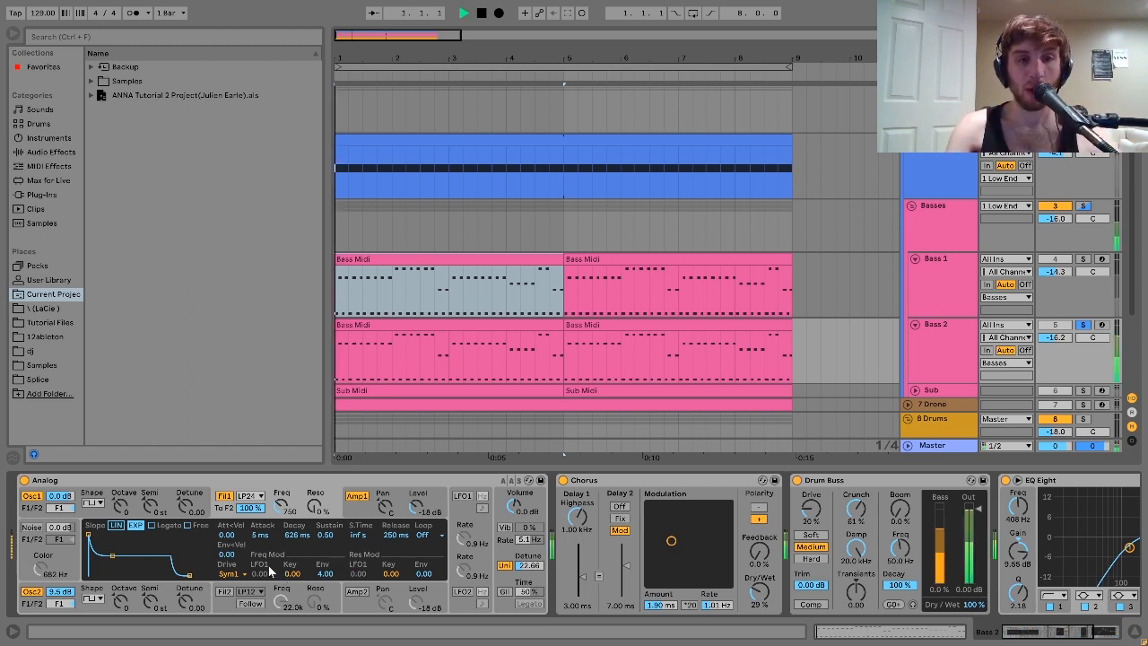
left_click(356, 496)
key("space")
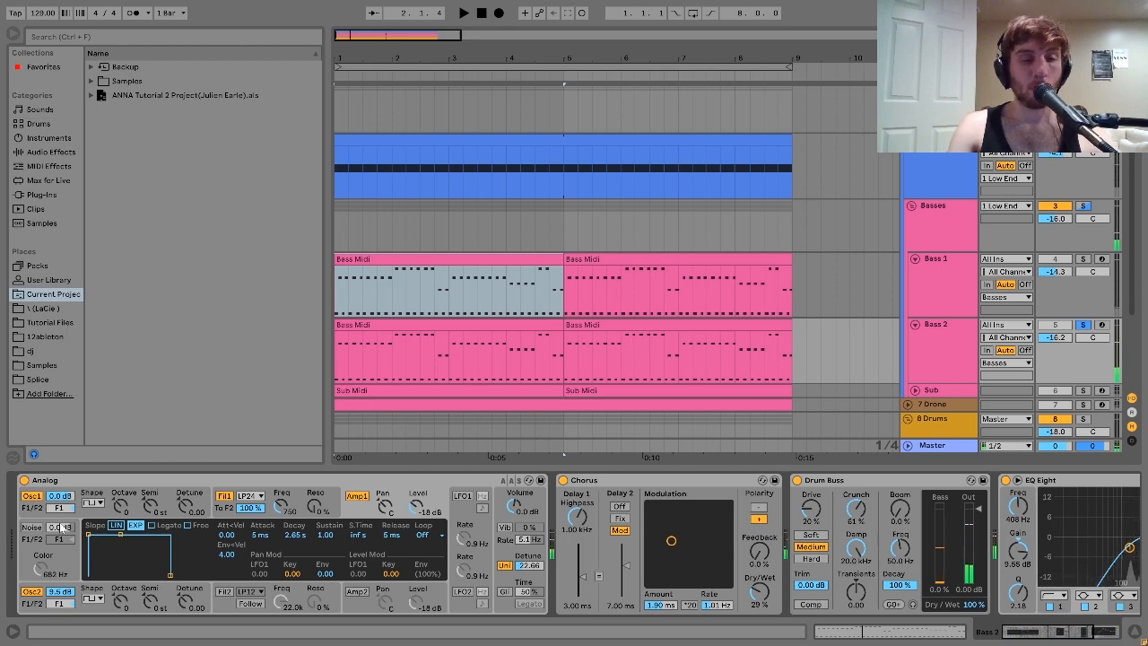
- Display the global voice, unison and quick-routing settings of the Bass 2 Analog
scroll(184, 554, "right", 3)
left_click(397, 555)
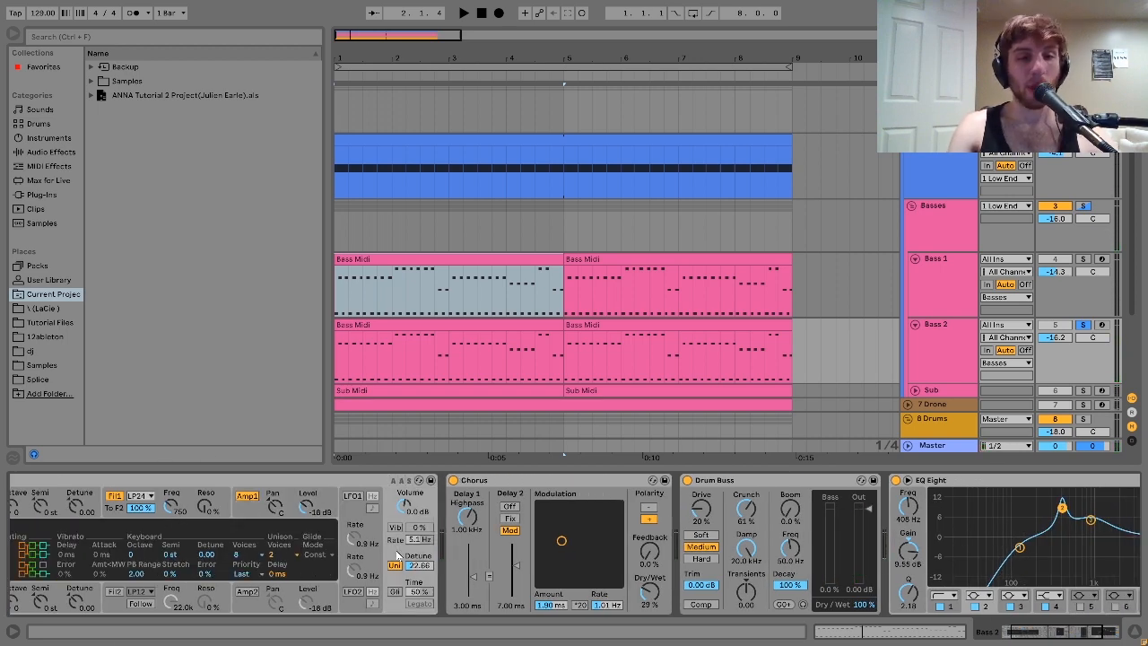
scroll(350, 592, "left", 3)
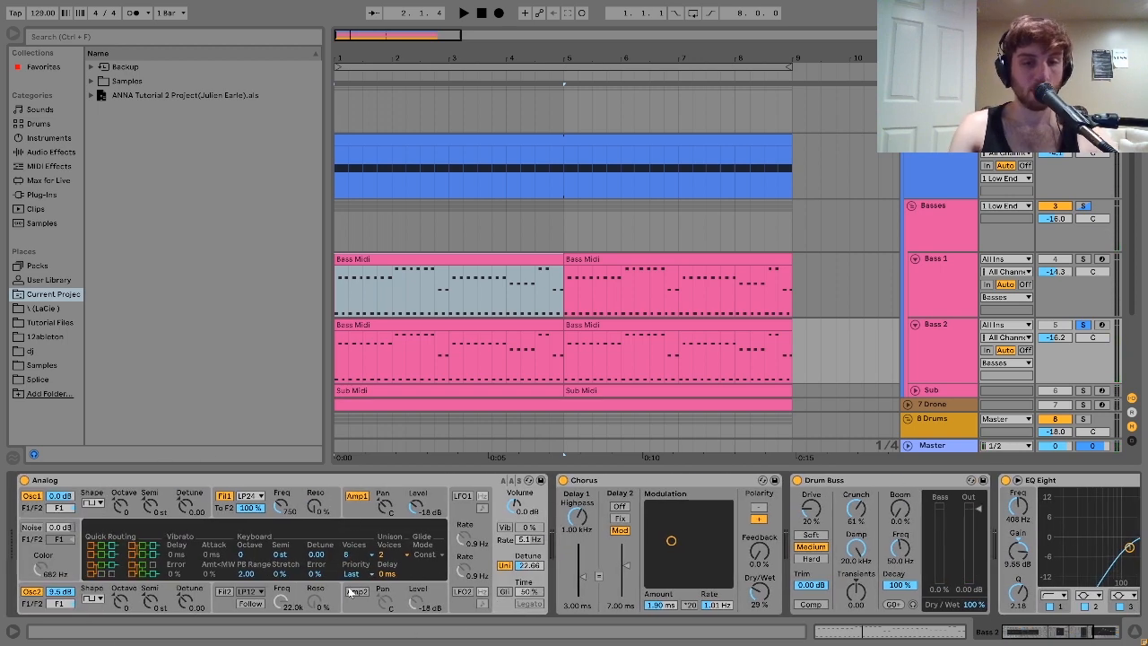
- Examine the Bass 2 Chorus, Drum Buss and EQ Eight while playing the soloed track briefly
scroll(349, 591, "right", 7)
scroll(339, 574, "right", 1)
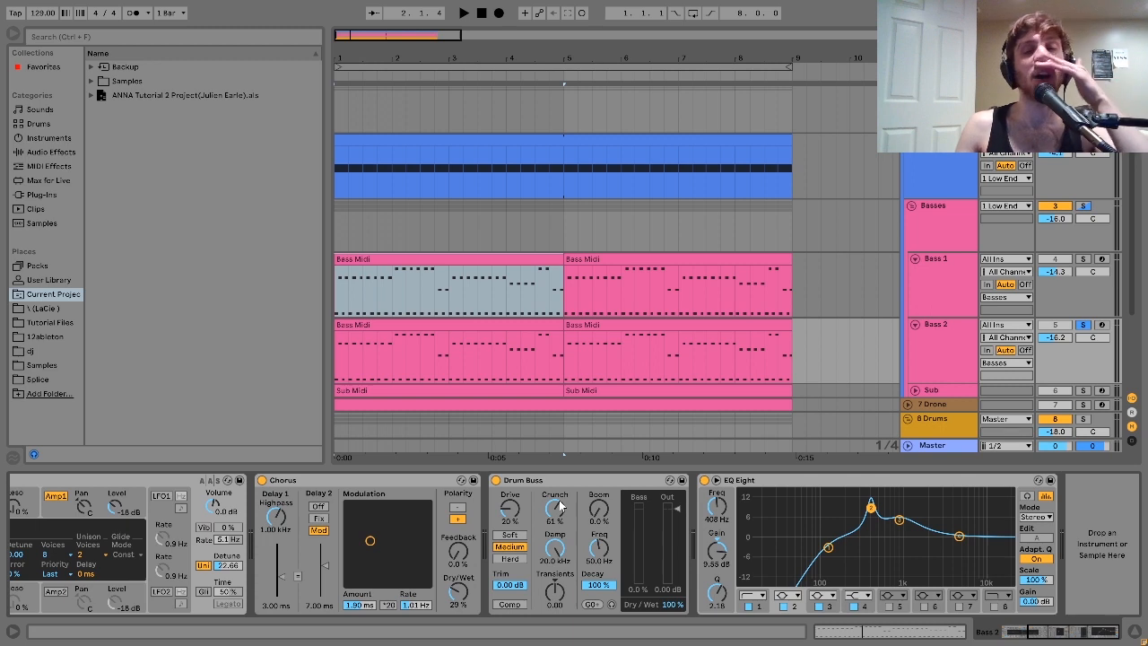
key("space")
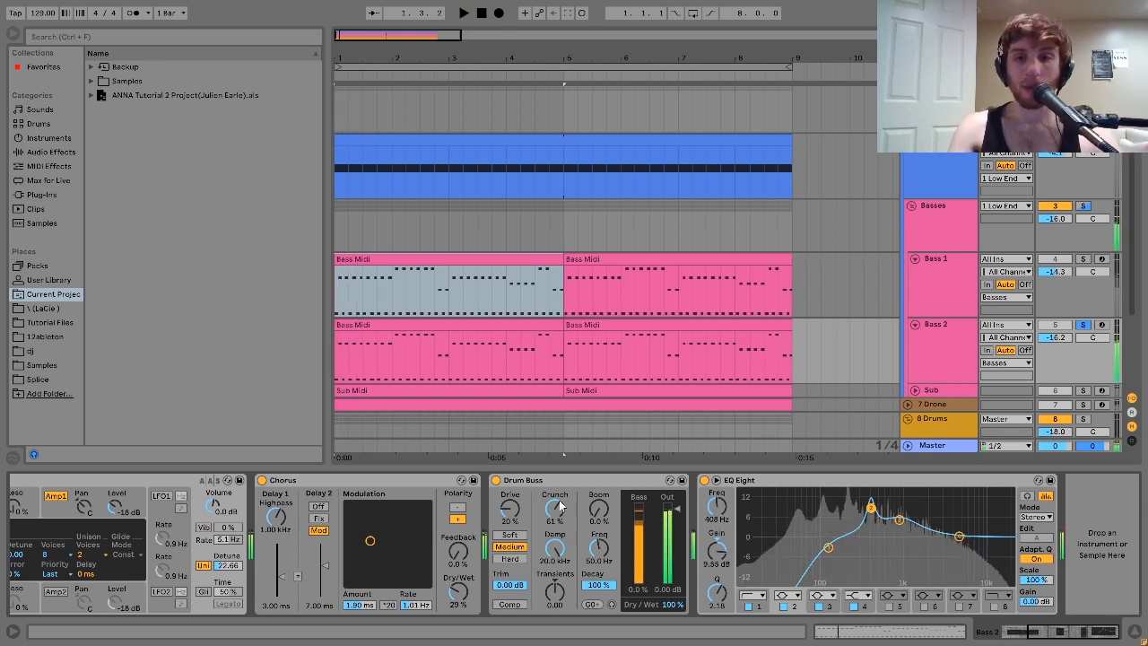
key("space")
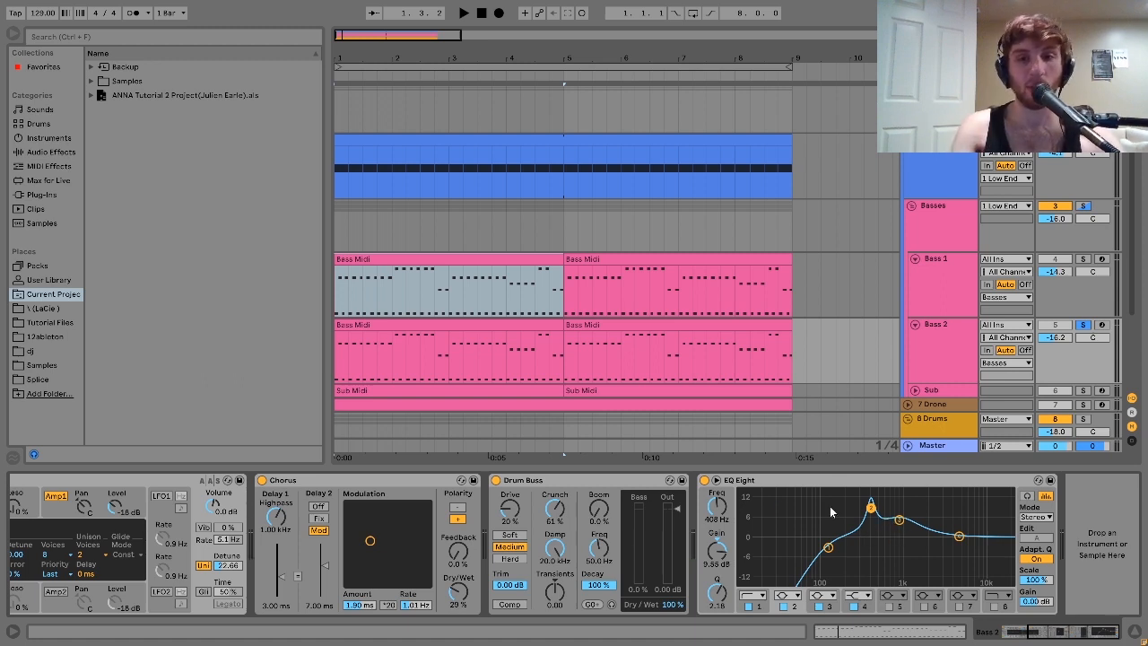
- Play Bass 2 with EQ Eight bypassed, and switch the EQ back on during playback to compare the sound
left_click(704, 479)
key("space")
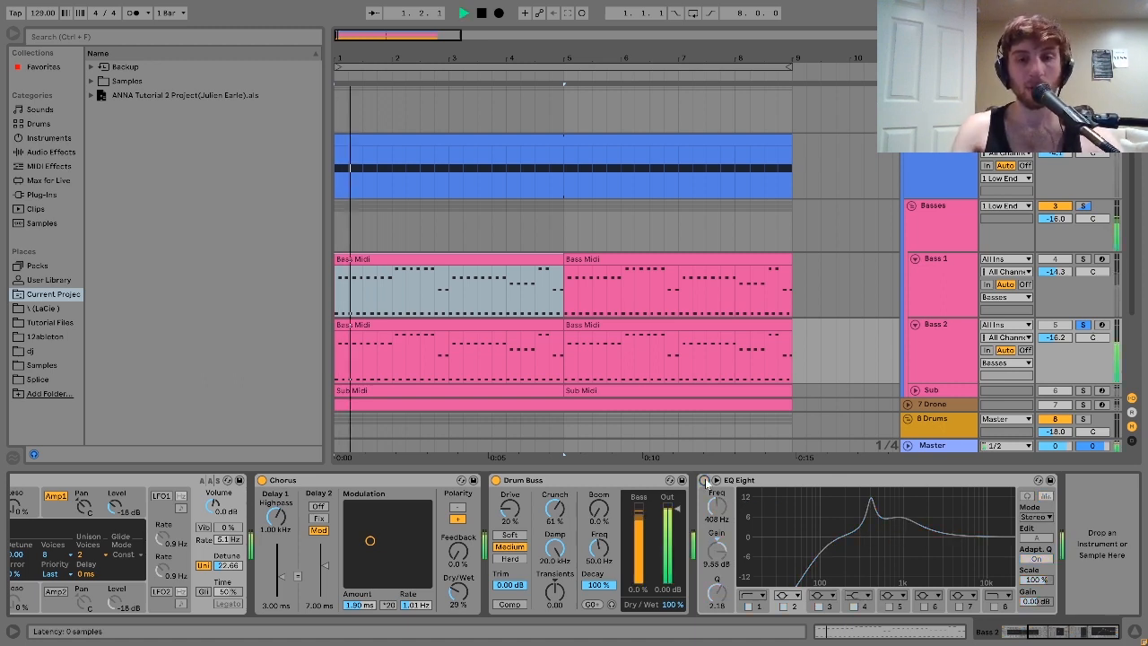
left_click(704, 480)
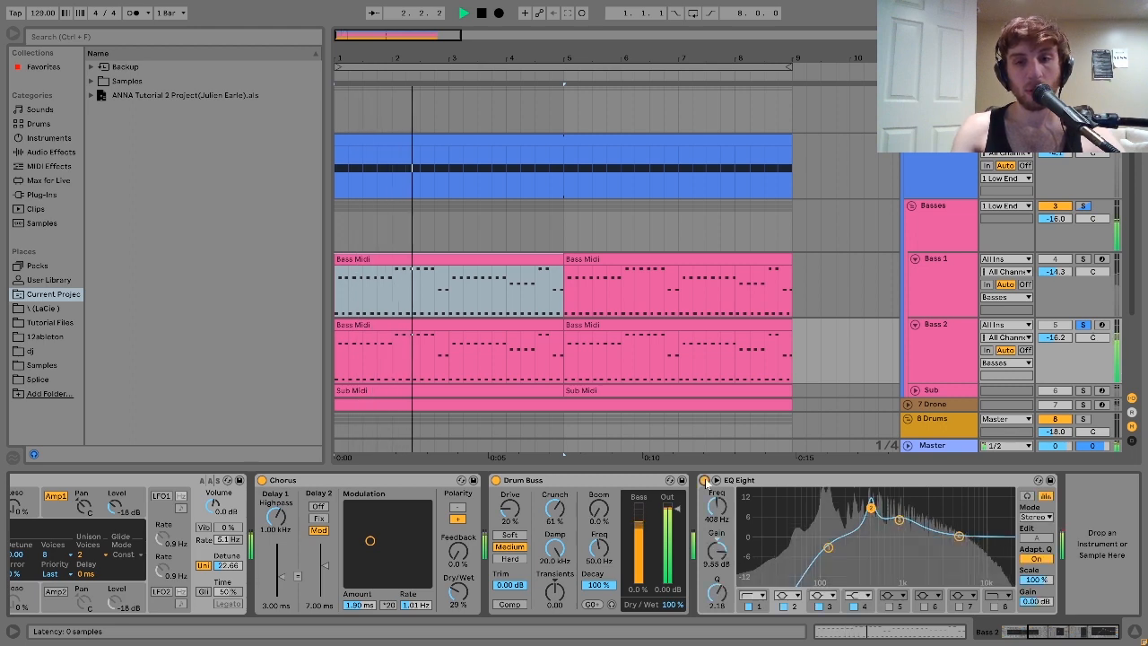
key("space")
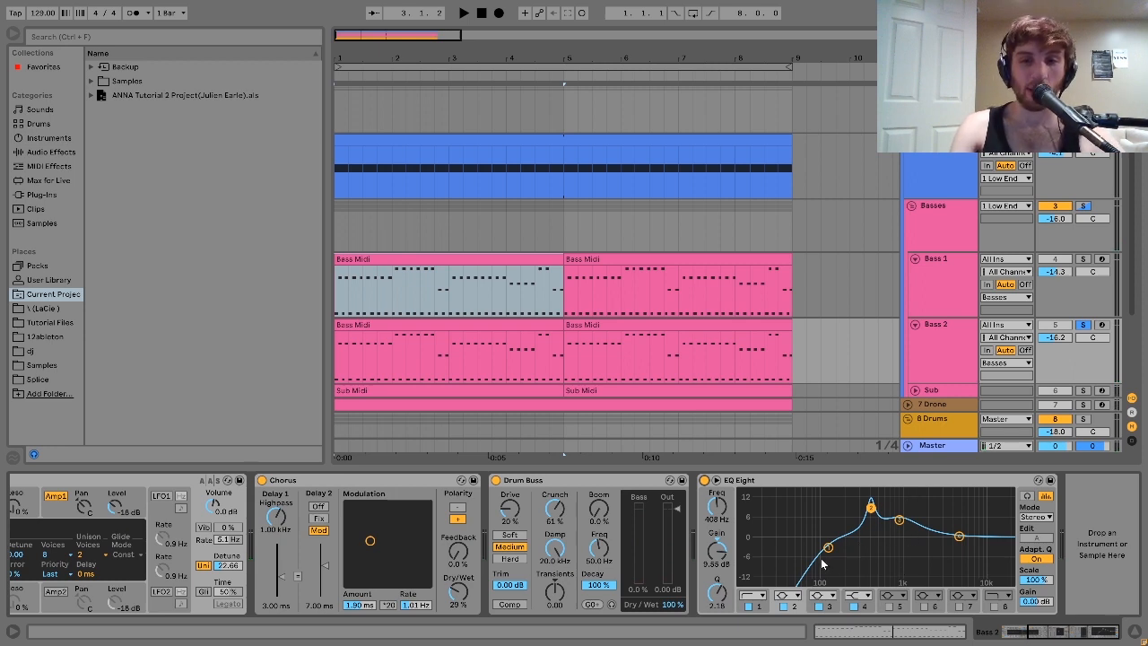
key("space")
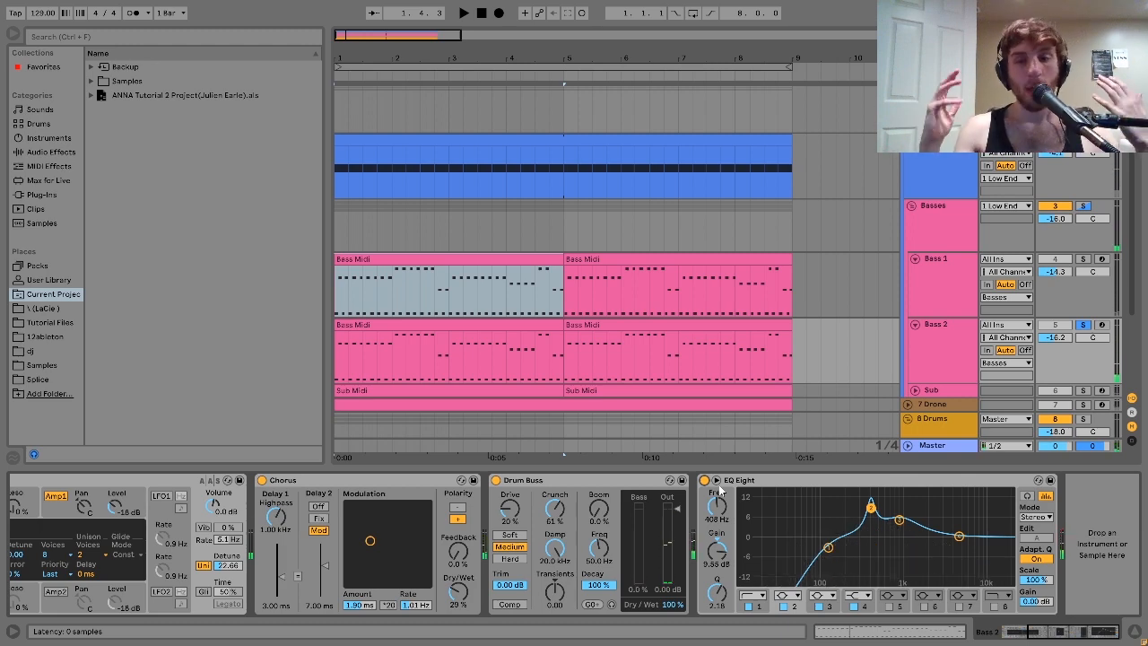
- Unfold the Sub track, solo it in place of Bass 2, and start playback
left_click(943, 397)
key("u")
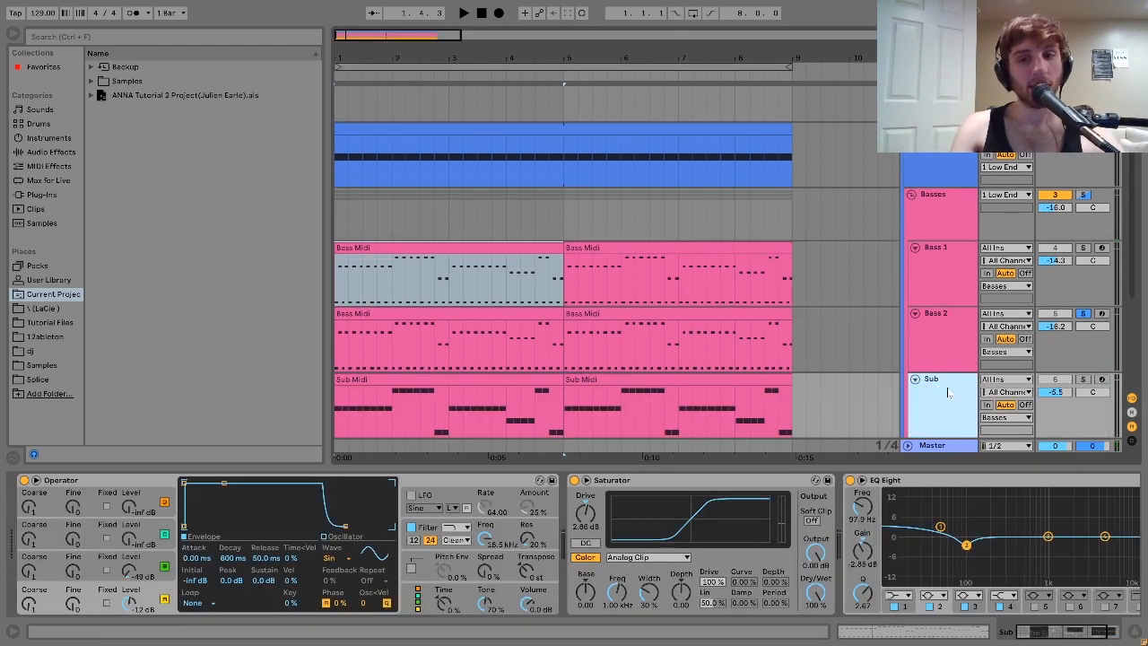
left_click(1084, 382)
key("space")
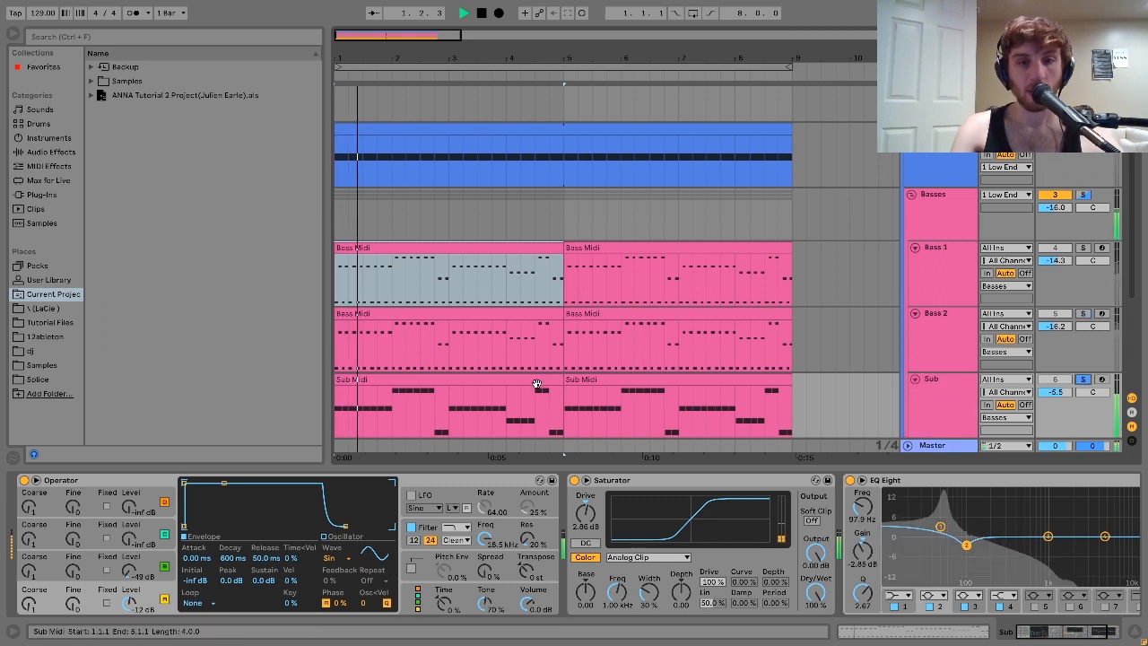
- Open the first Sub Midi clip's notes, stop playback and select all of its A0 notes
double_click(536, 383)
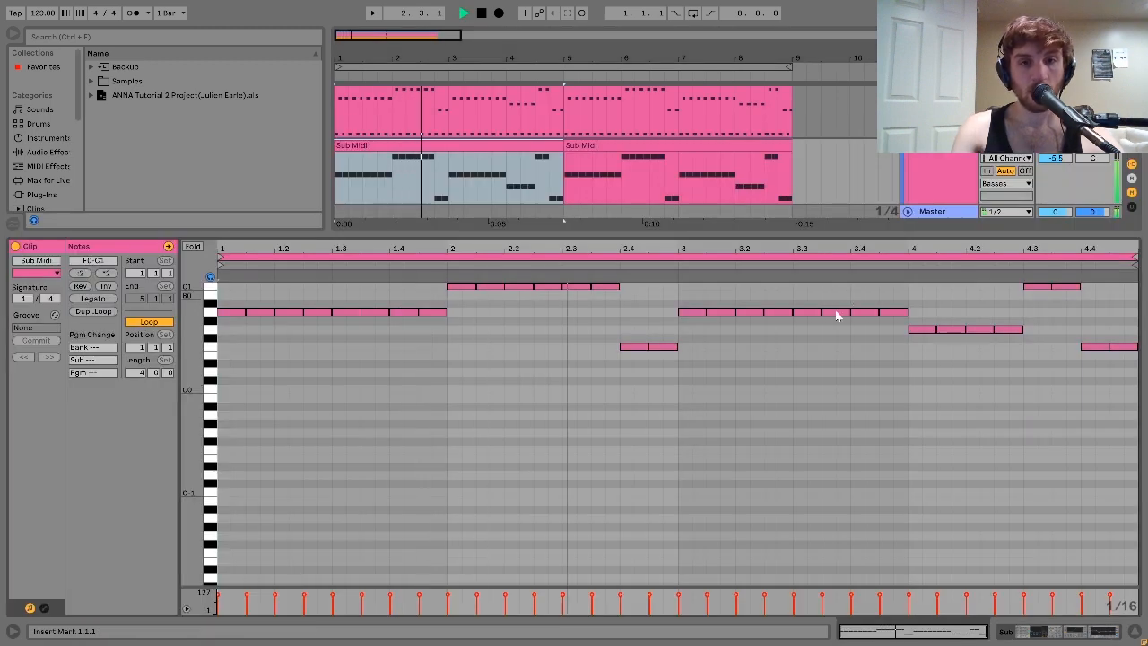
key("space")
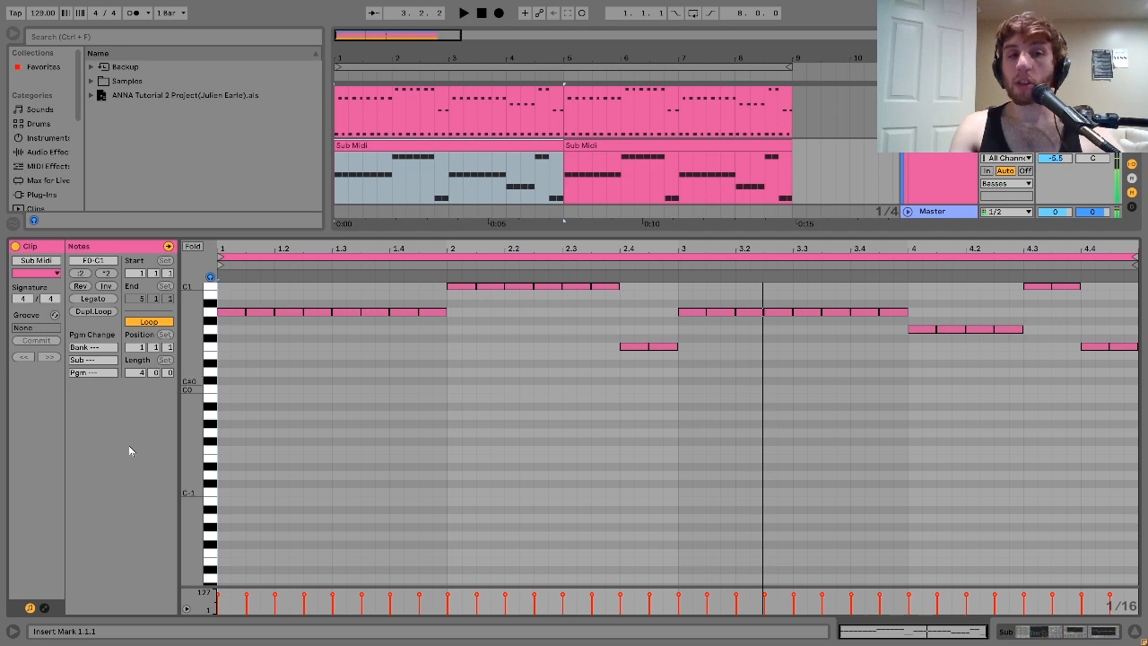
left_click(213, 319)
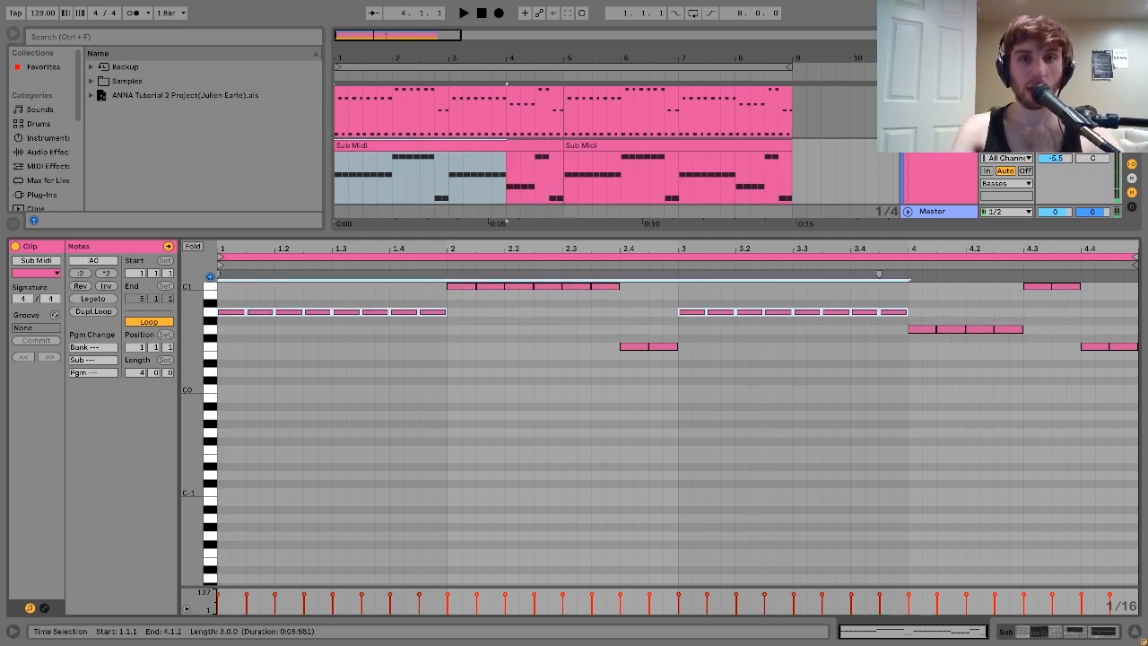
- Compare Bass 2's first clip with the Sub's first clip in the note editor, and play the Sub clip briefly
left_click(479, 108)
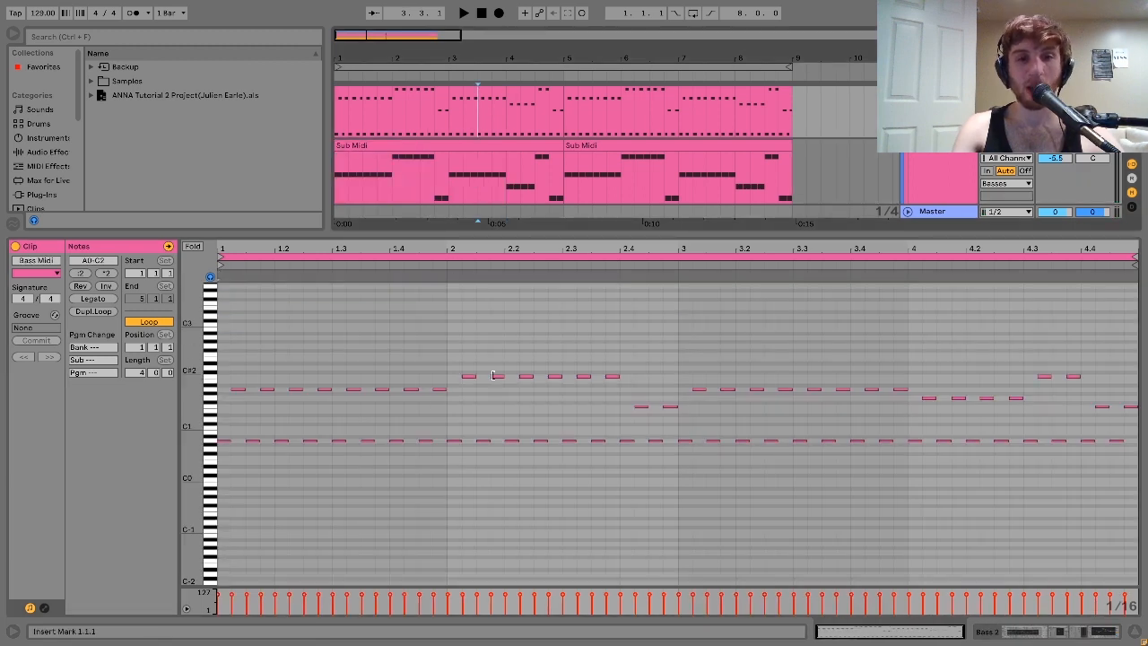
left_click(507, 148)
key("space")
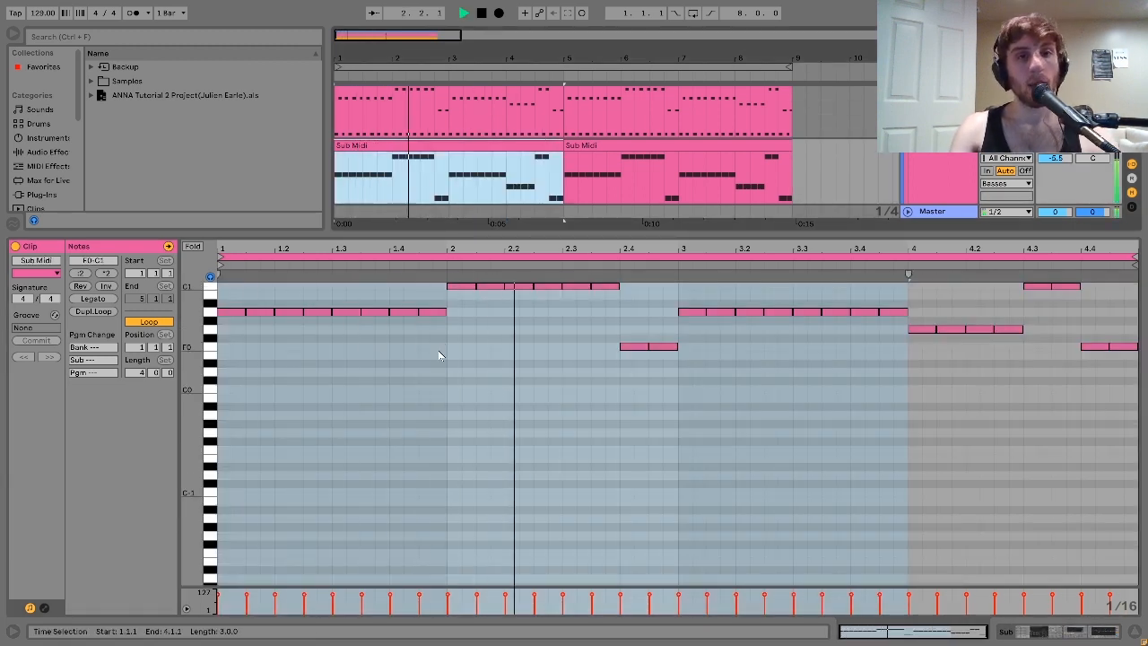
key("space")
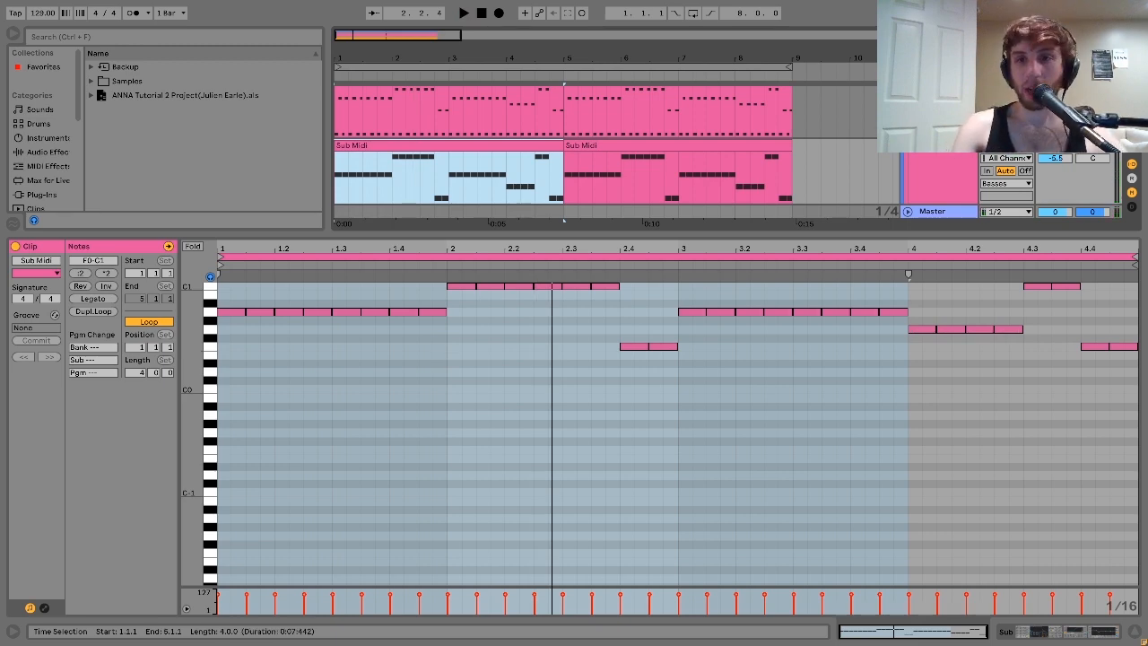
- Copy Bass 2's first Bass Midi clip over the Sub track's first clip and play it on the soloed Sub
double_click(951, 167)
scroll(951, 167, "up", 2)
left_click(520, 244)
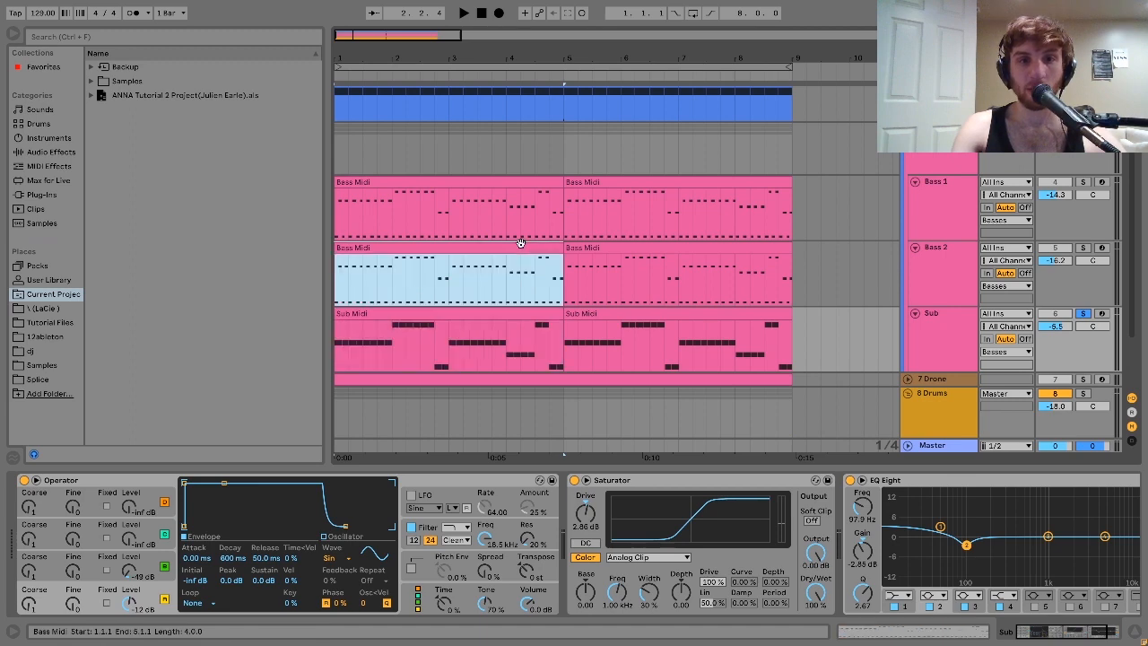
left_click_drag(520, 244, 518, 350)
key("space")
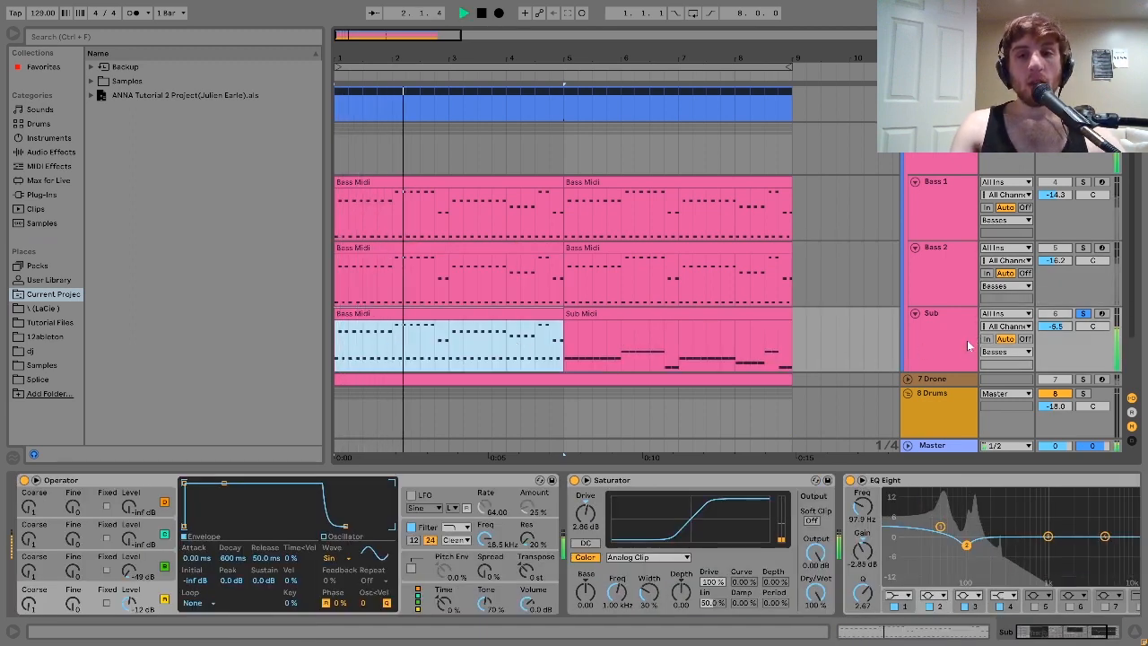
key("space")
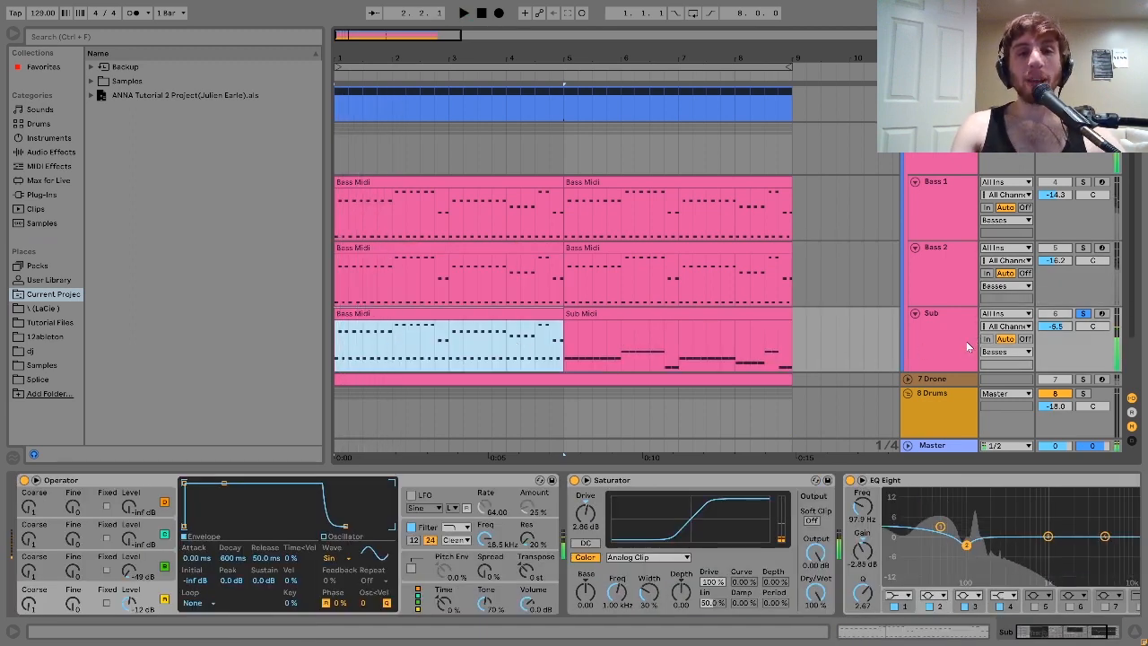
- Unsolo the Sub, transpose all notes of its copied Bass Midi clip down one octave, and start playback
left_click(1083, 315)
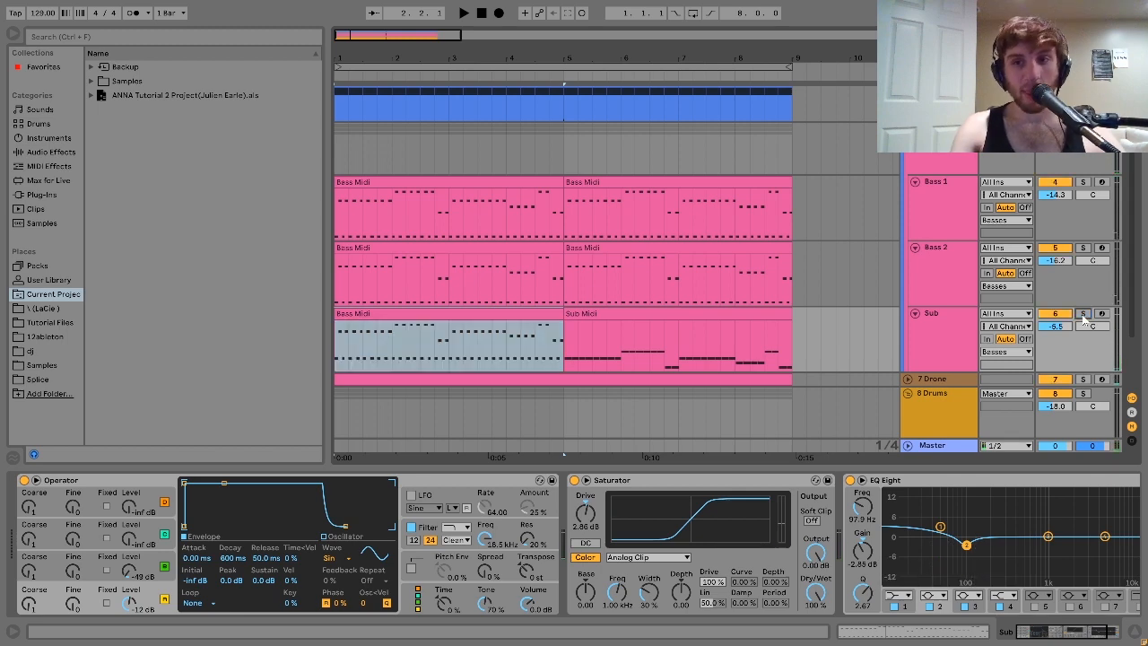
double_click(513, 312)
left_click(530, 412)
key("ctrl+a")
key("shift+Down")
key("space")
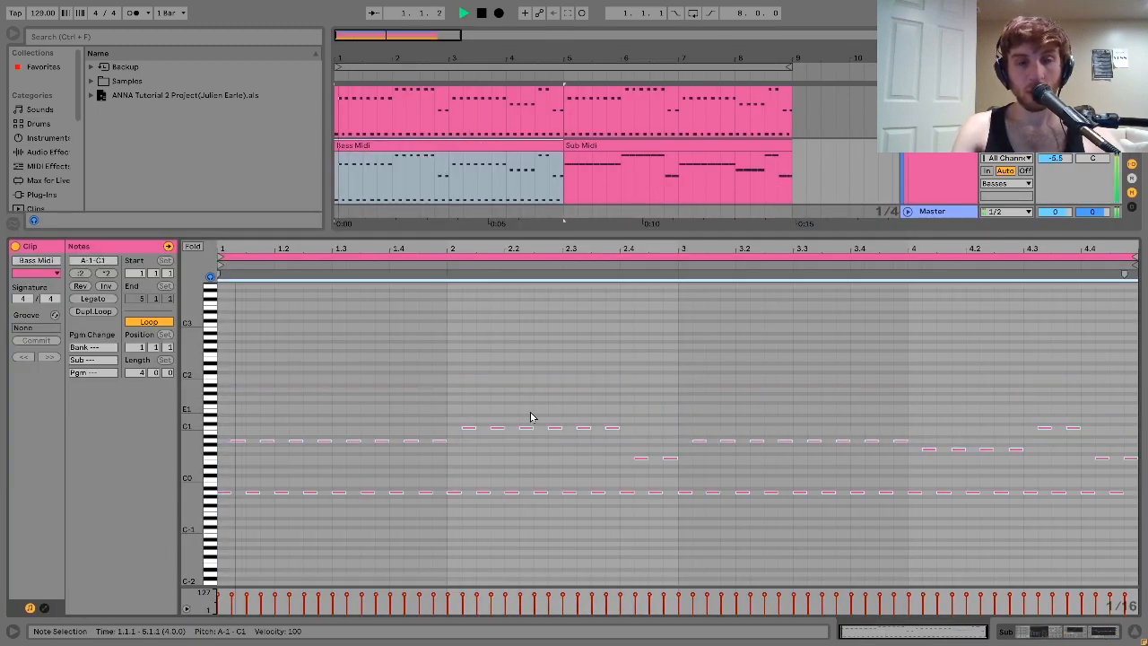
- Transpose the copied clip's notes back up one octave during playback, stop, and return to the Sub's devices
key("shift+Up")
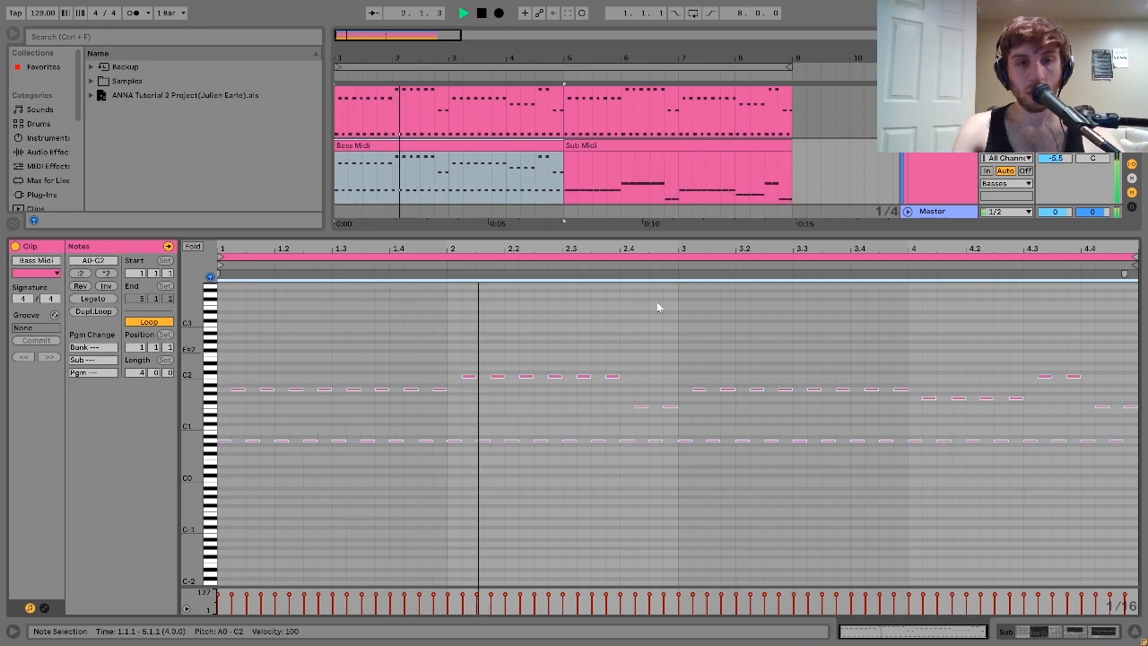
key("space")
double_click(937, 178)
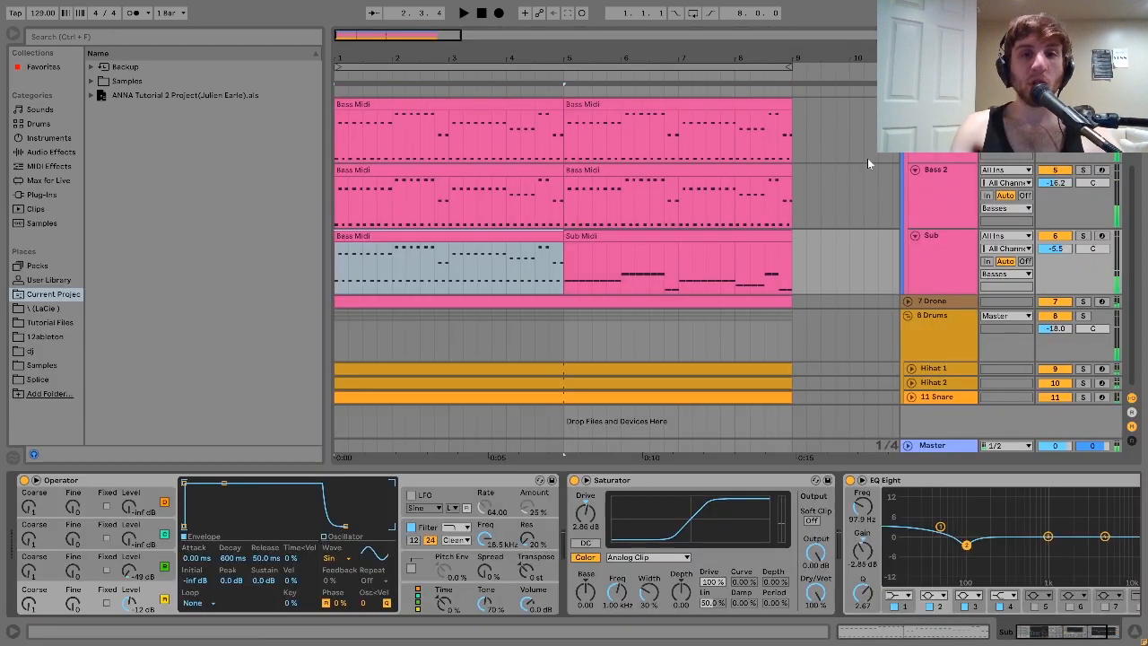
- Replace the Sub track's first clip with a copy of its second Sub Midi clip, and play all tracks together briefly
left_click(697, 238)
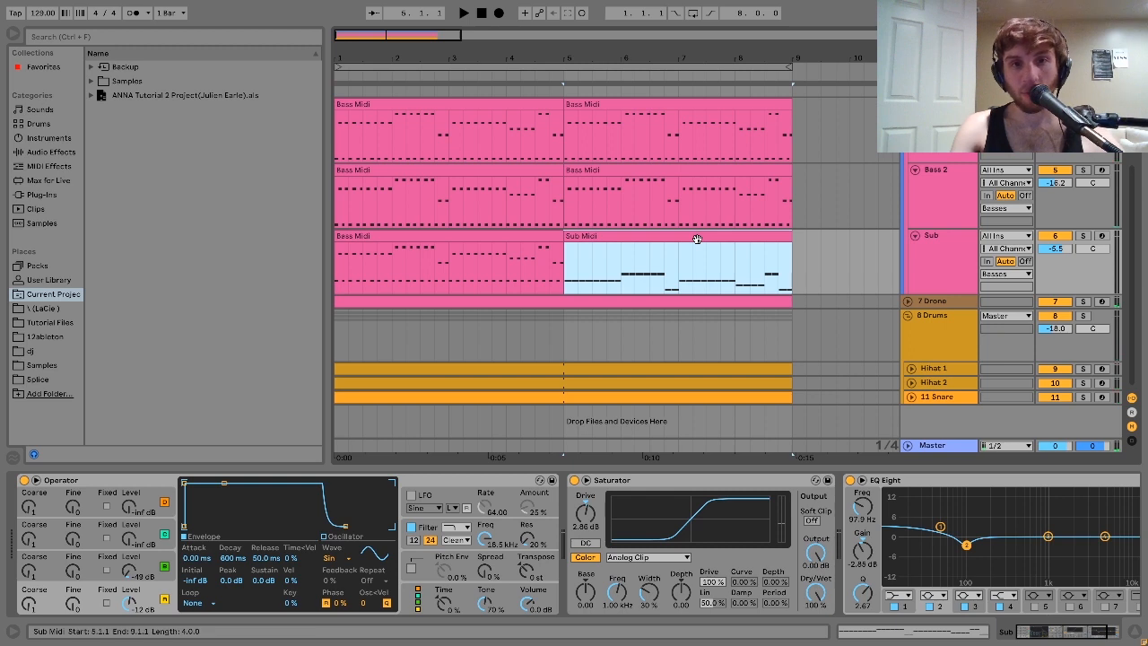
left_click_drag(697, 237, 532, 238)
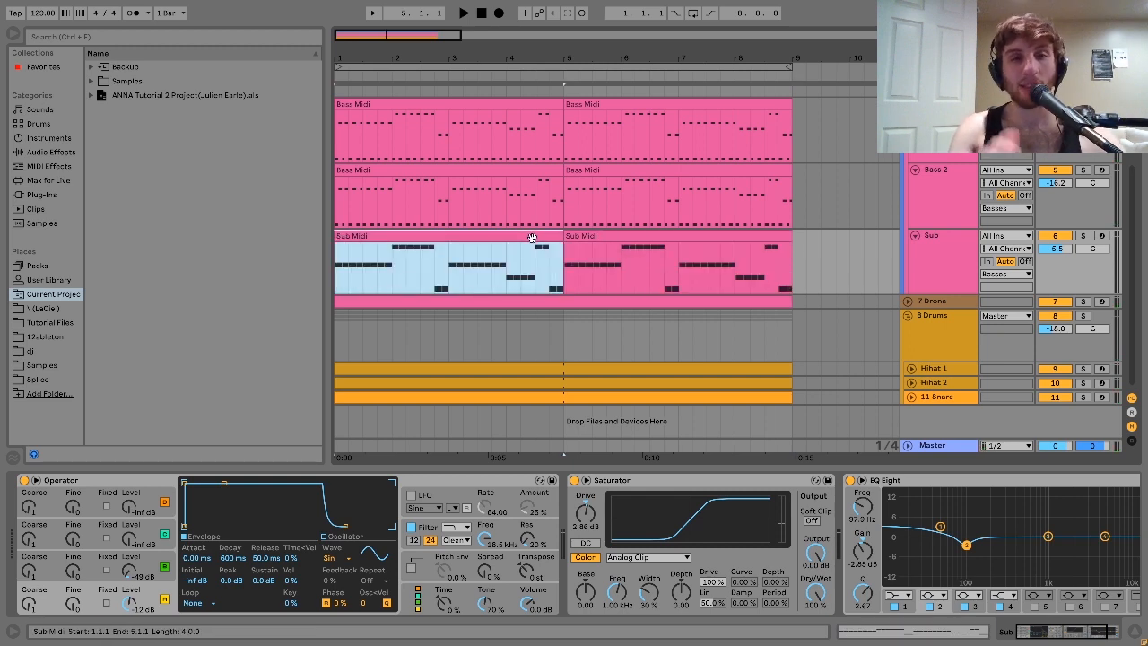
key("space")
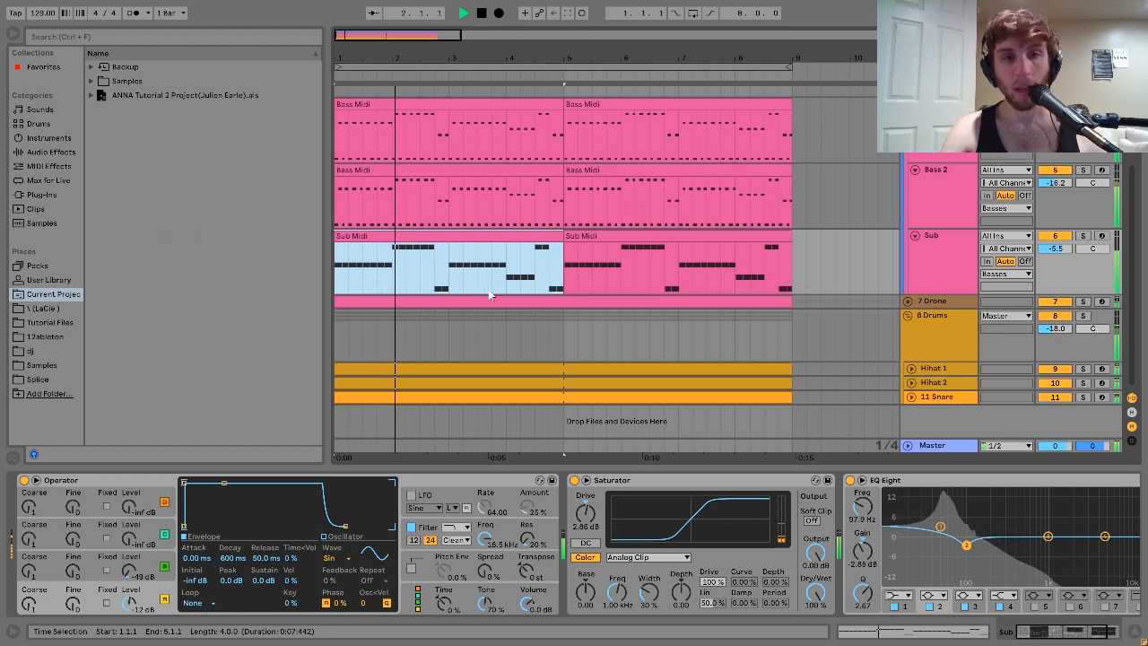
key("space")
- Solo the Sub and compare the notes of its first clip with those of Bass 2's first clip
left_click(1083, 235)
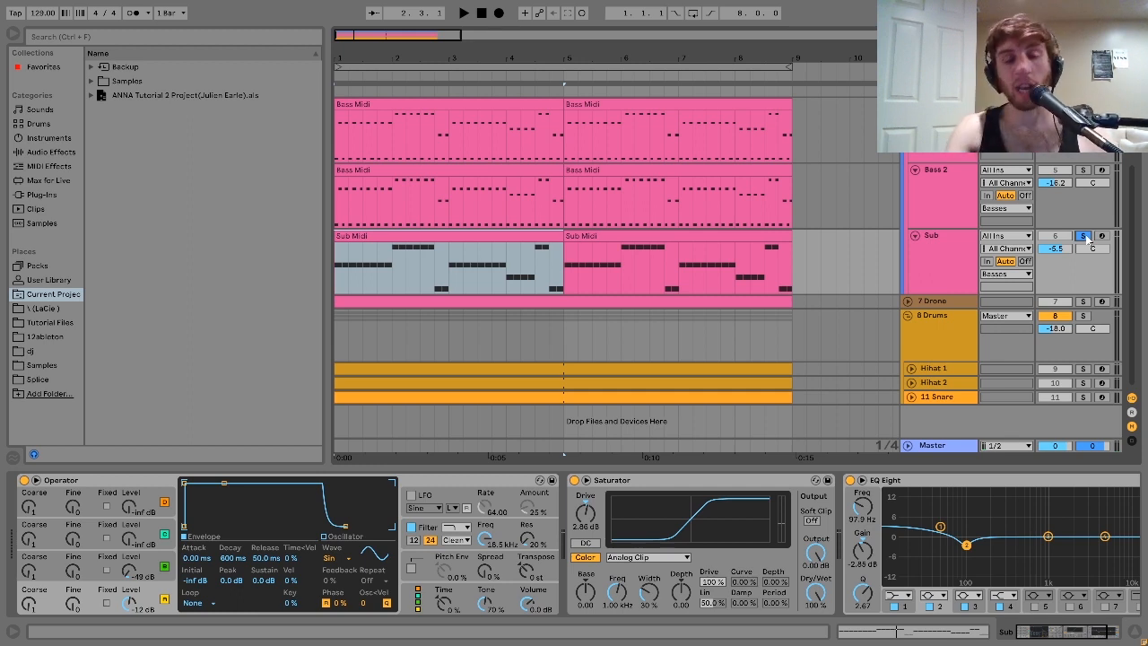
double_click(411, 238)
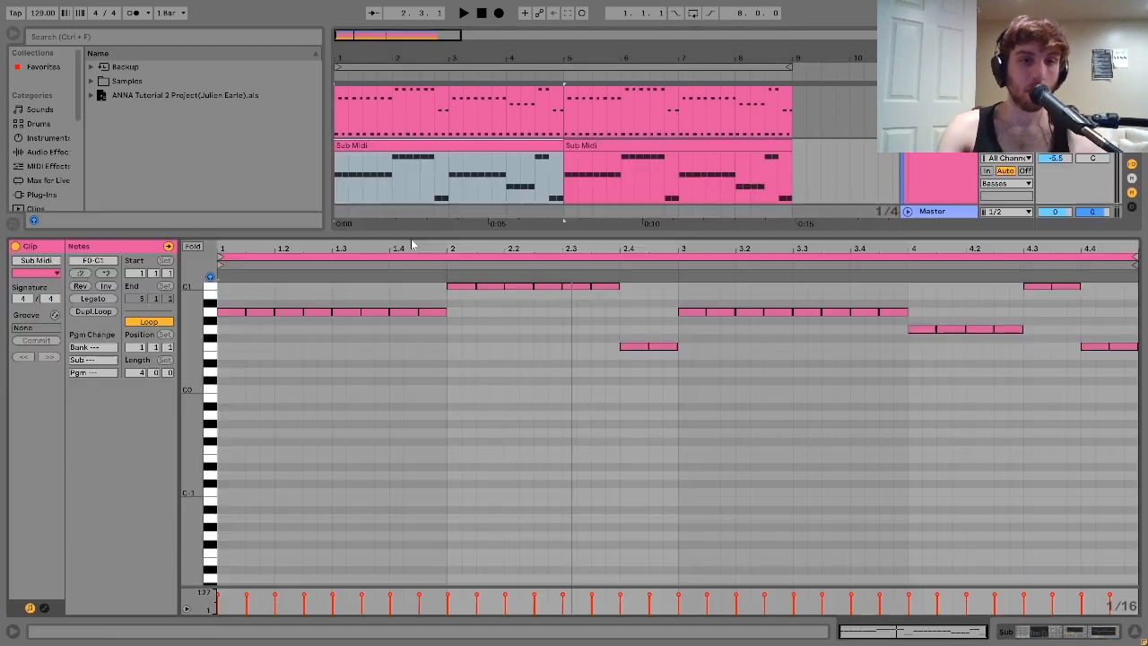
left_click(403, 125)
left_click(451, 145)
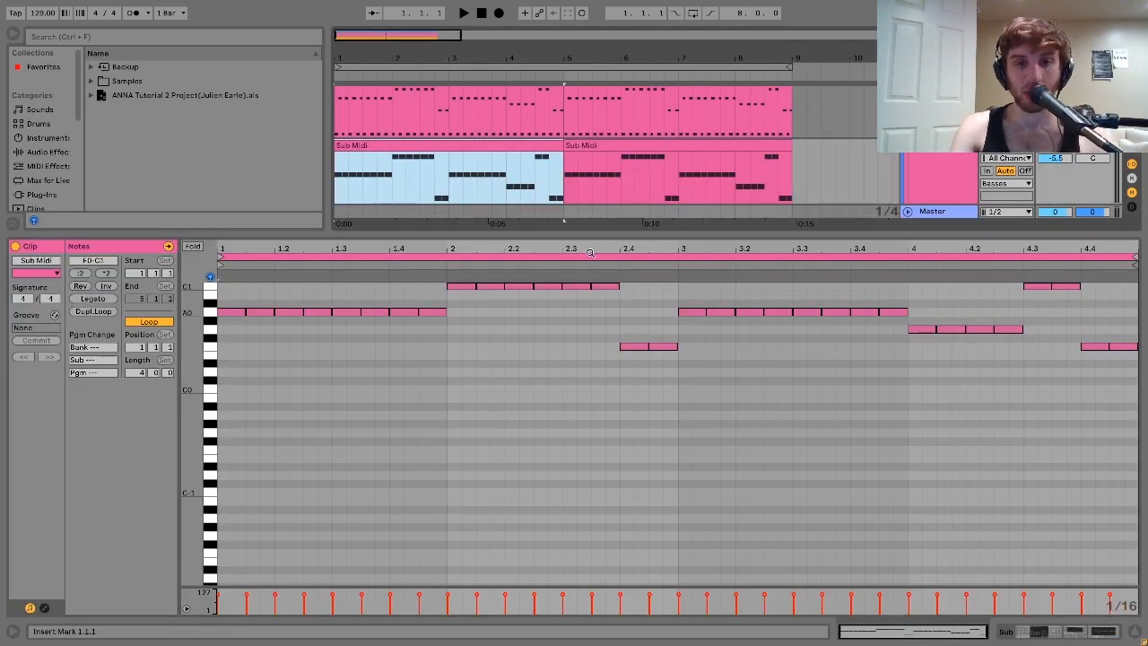
left_click(446, 114)
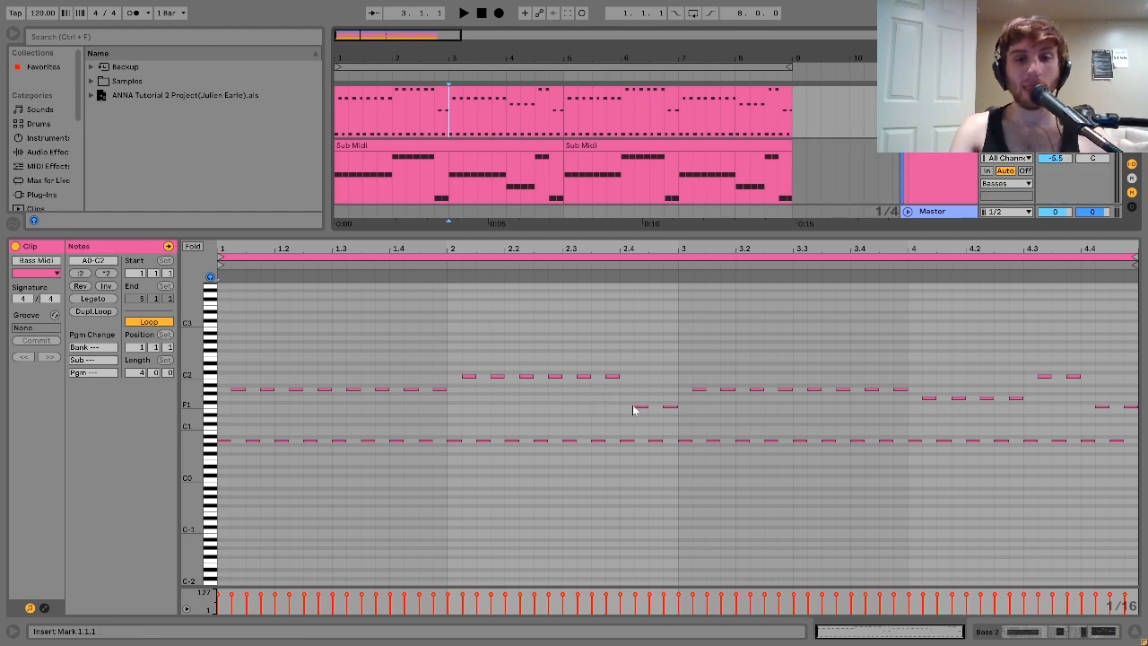
left_click_drag(633, 410, 756, 380)
left_click(434, 139)
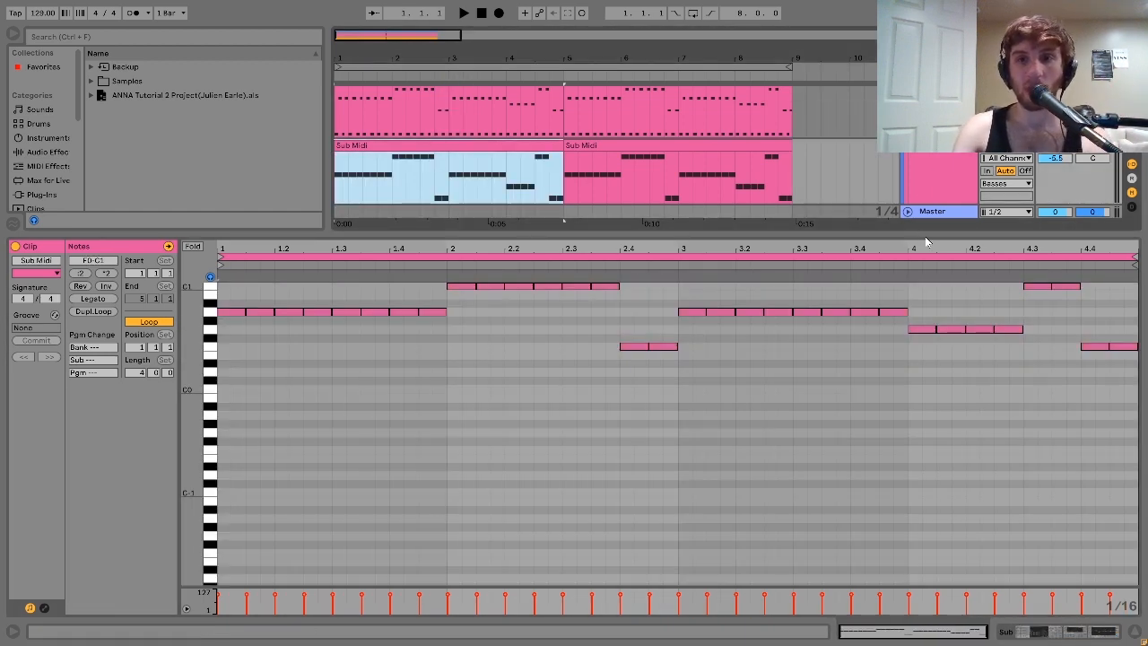
- Examine the Sub's Operator oscillators and envelope, along with its Saturator and EQ Eight settings
left_click(921, 185)
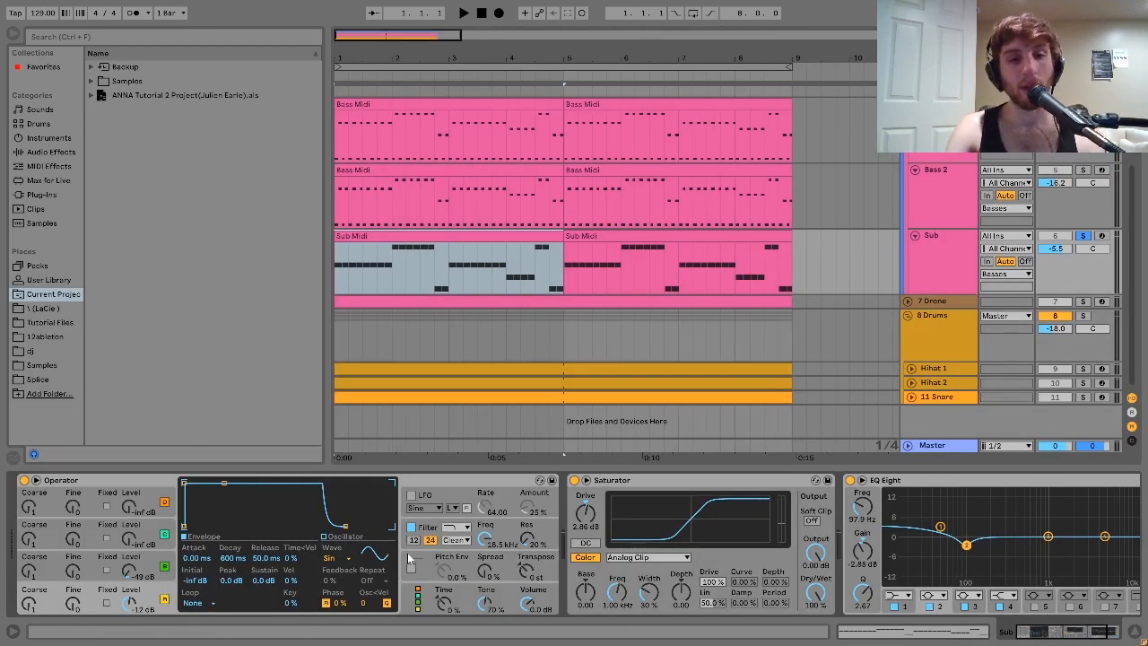
left_click(144, 566)
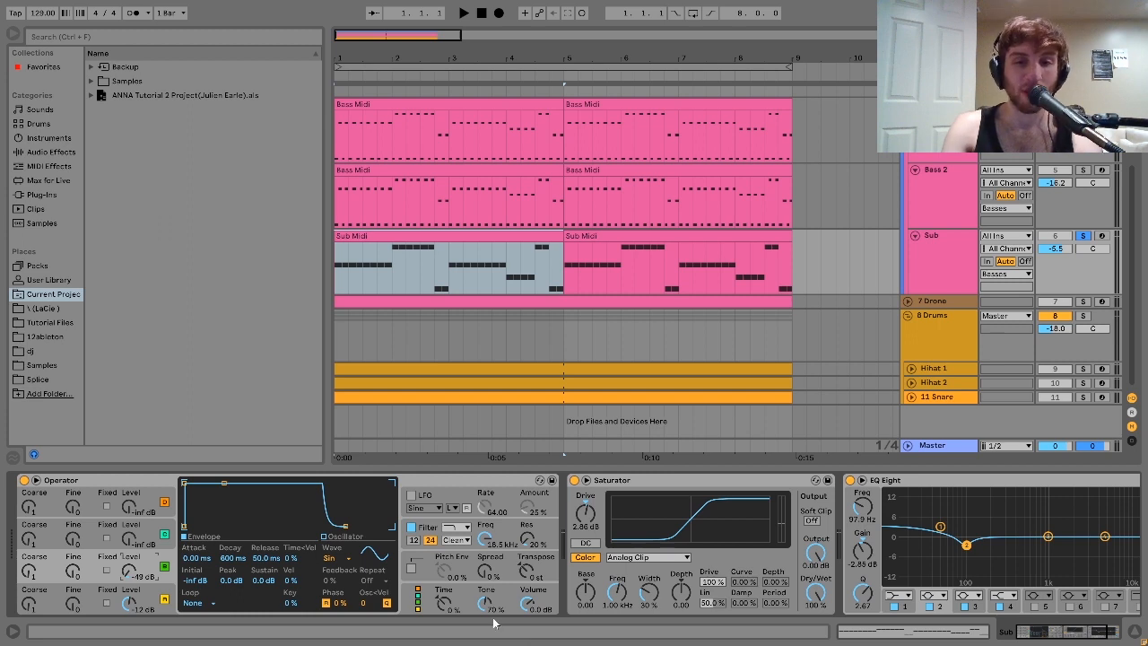
scroll(541, 565, "right", 5)
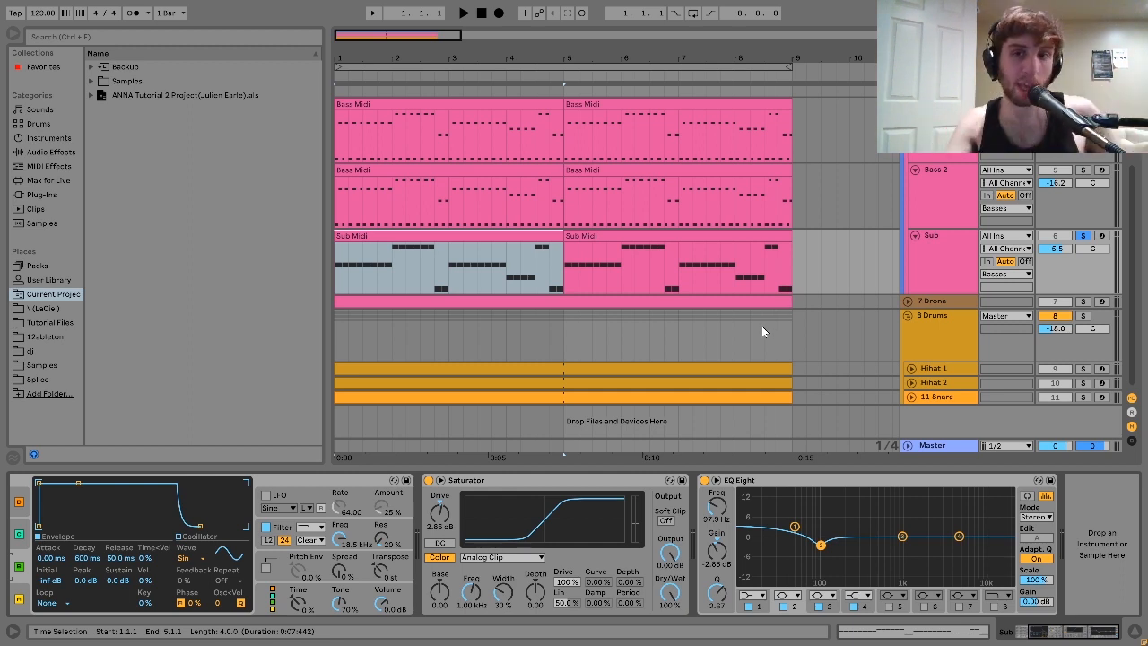
- Solo the Basses group in place of the Sub, and examine the group's effect chain during a short playback
scroll(761, 332, "up", 4)
left_click(933, 182)
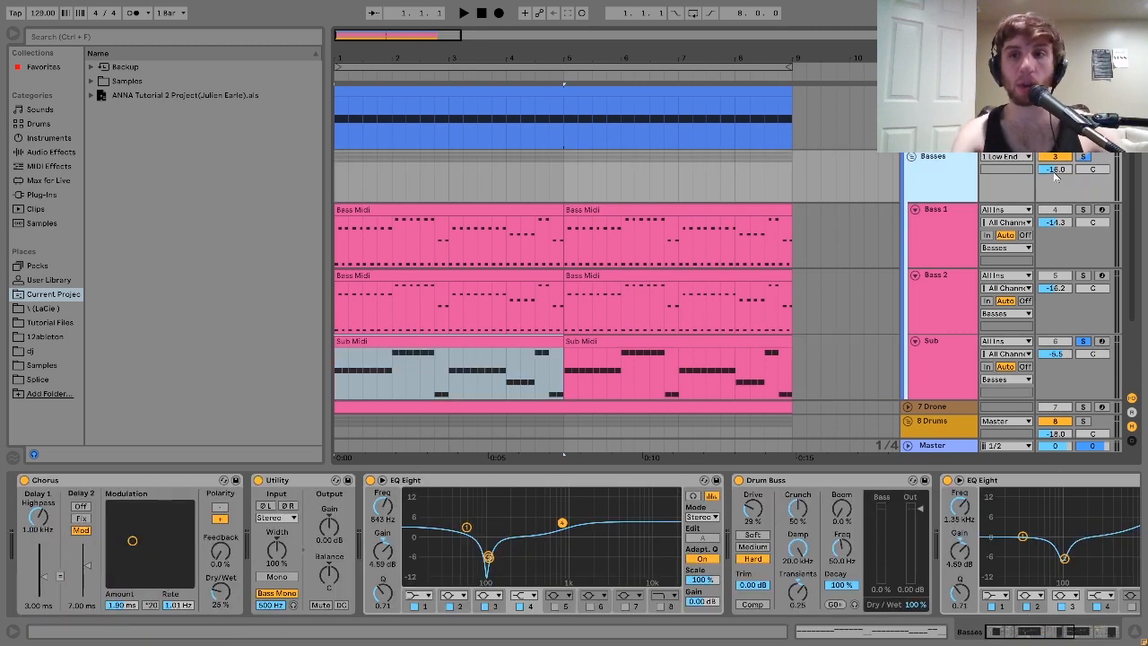
left_click(1083, 157)
key("space")
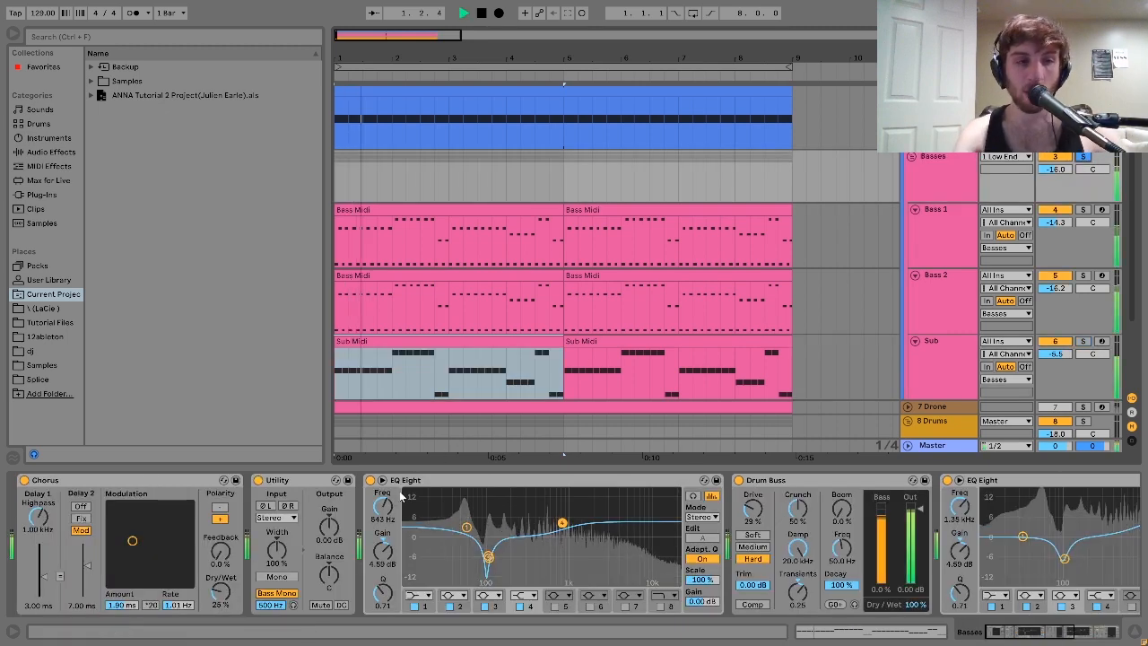
scroll(404, 494, "right", 5)
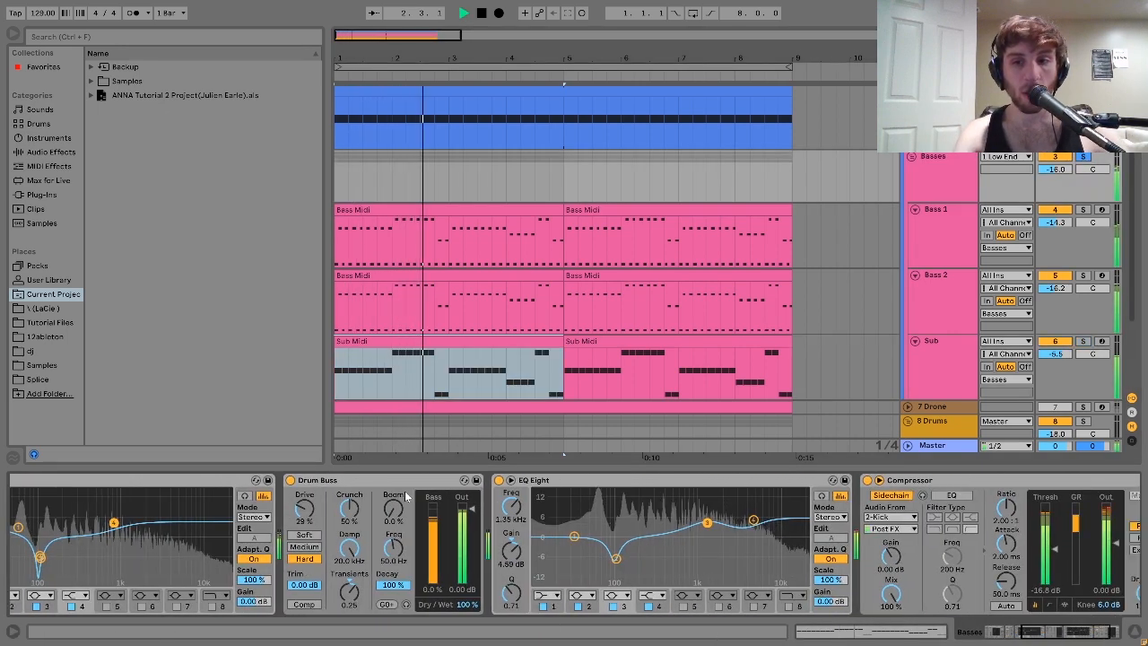
key("space")
- Play the Basses group with its Utility bypassed, then switch the Utility back on and play again to compare
scroll(404, 491, "left", 5)
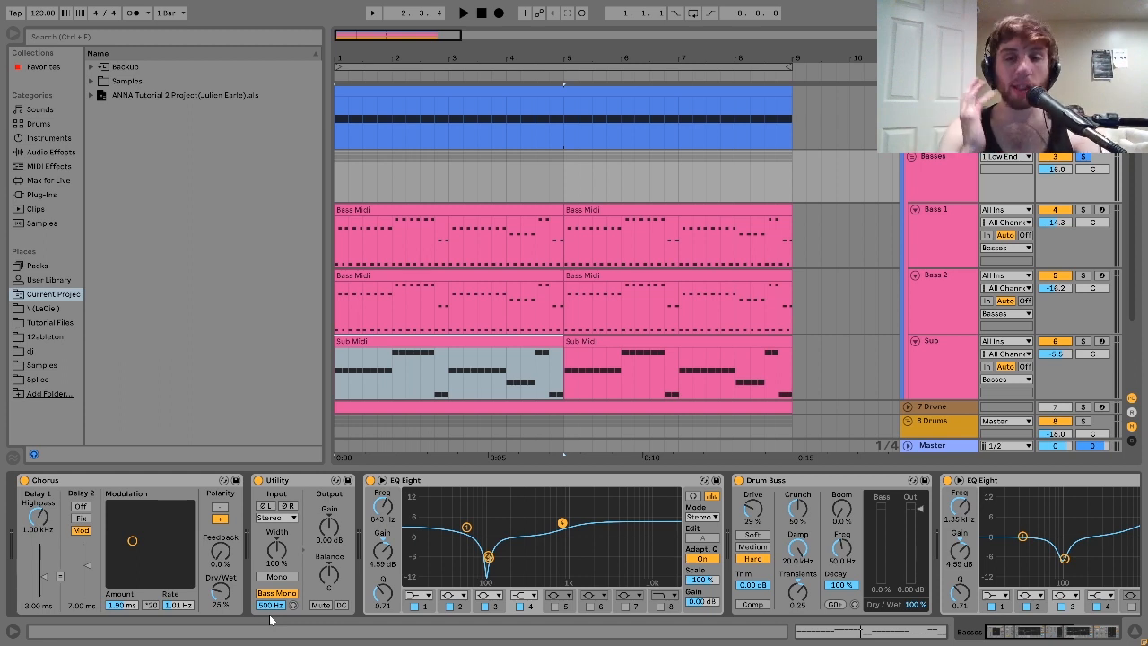
left_click(258, 481)
key("space")
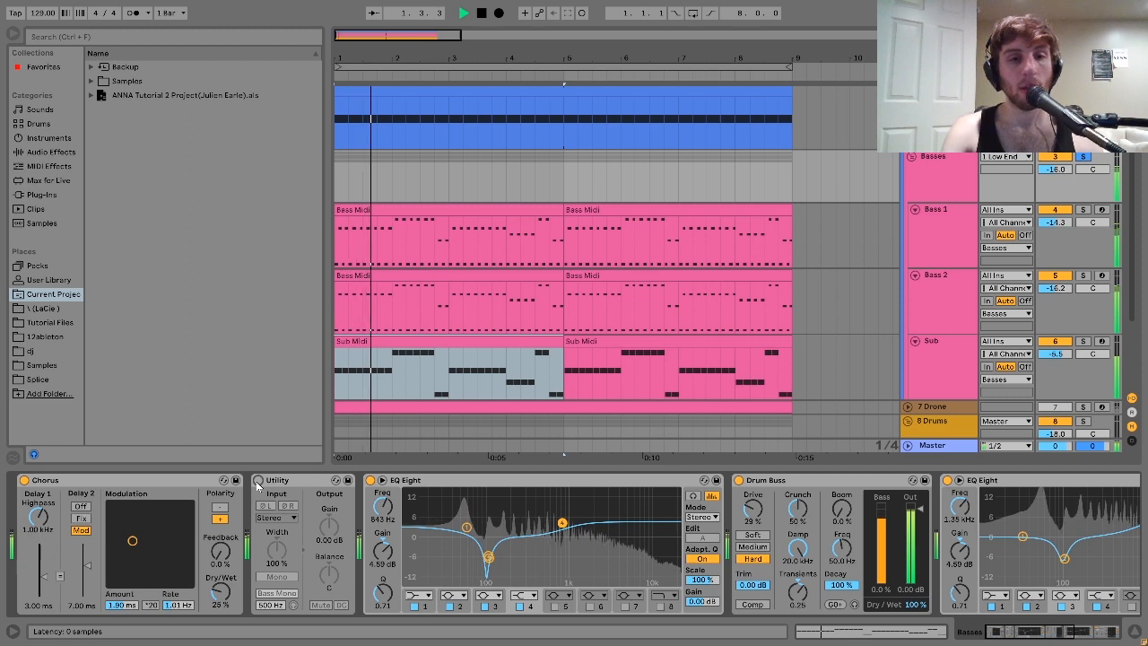
key("space")
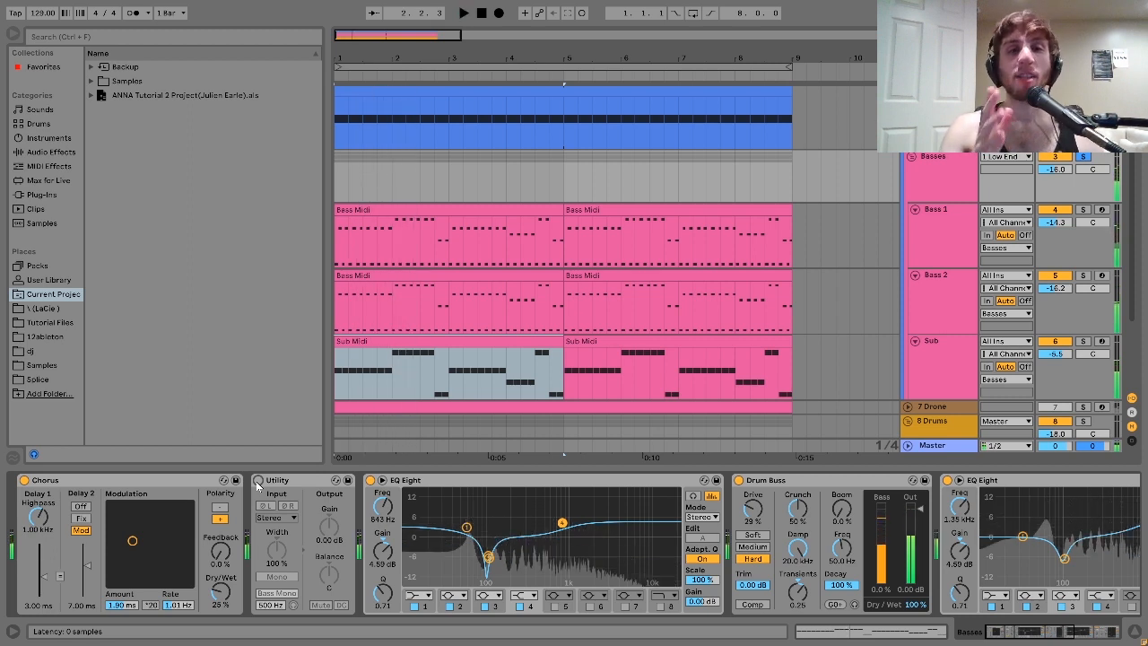
left_click(258, 480)
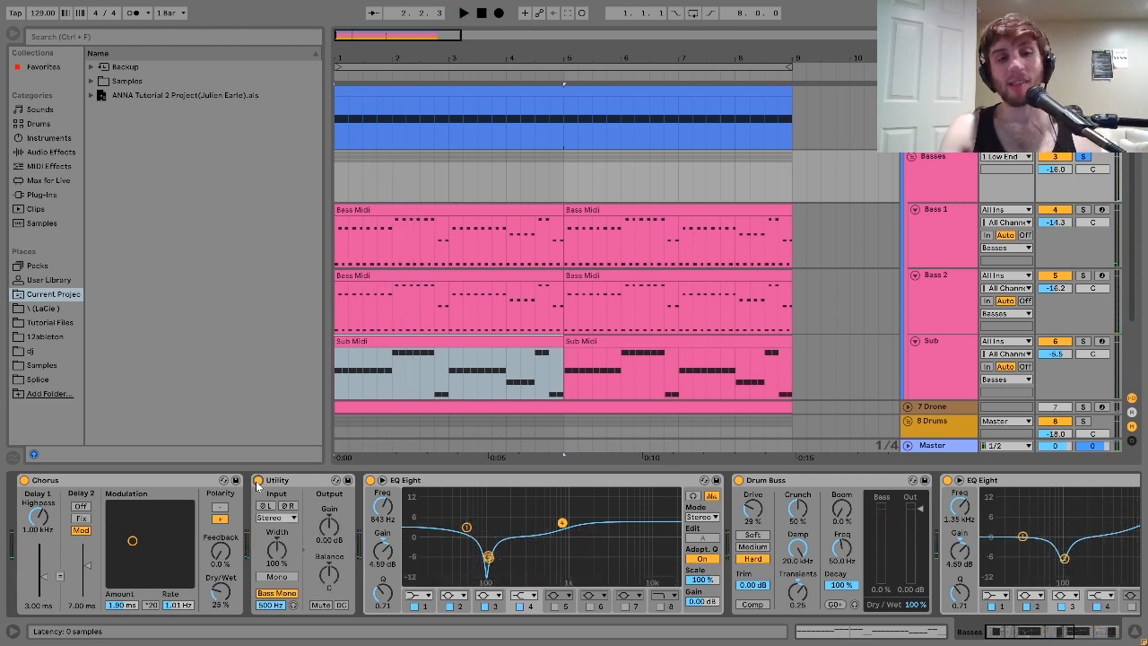
key("space")
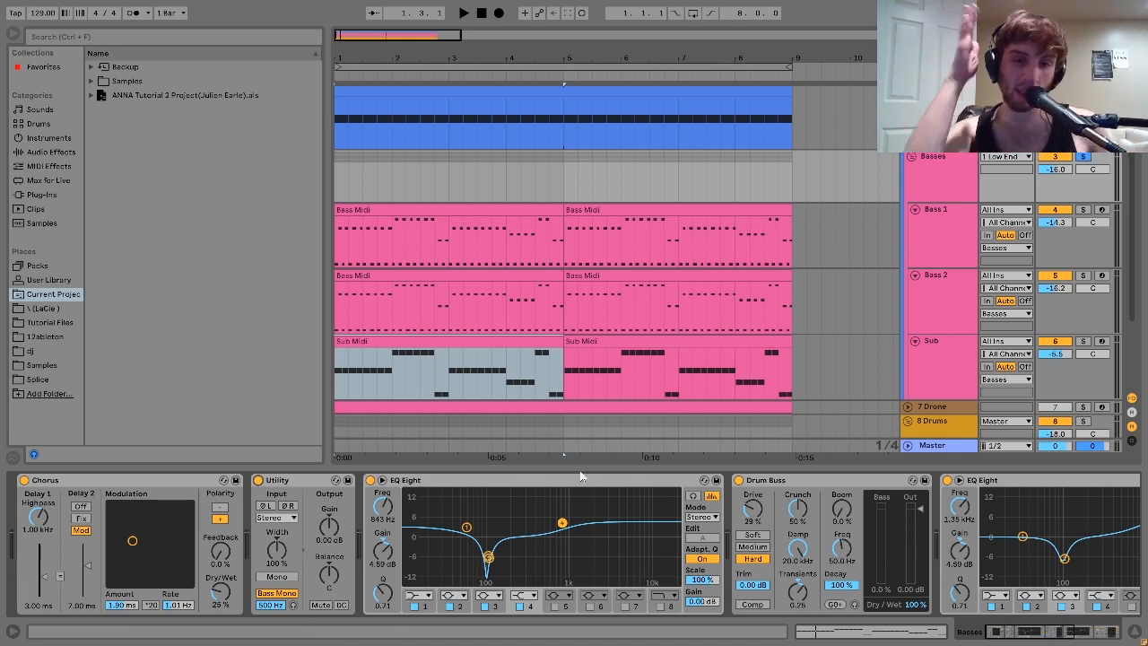
- Select the notch band in the Basses group's first EQ Eight to view its settings, and display the Drone track's devices
scroll(445, 516, "right", 5)
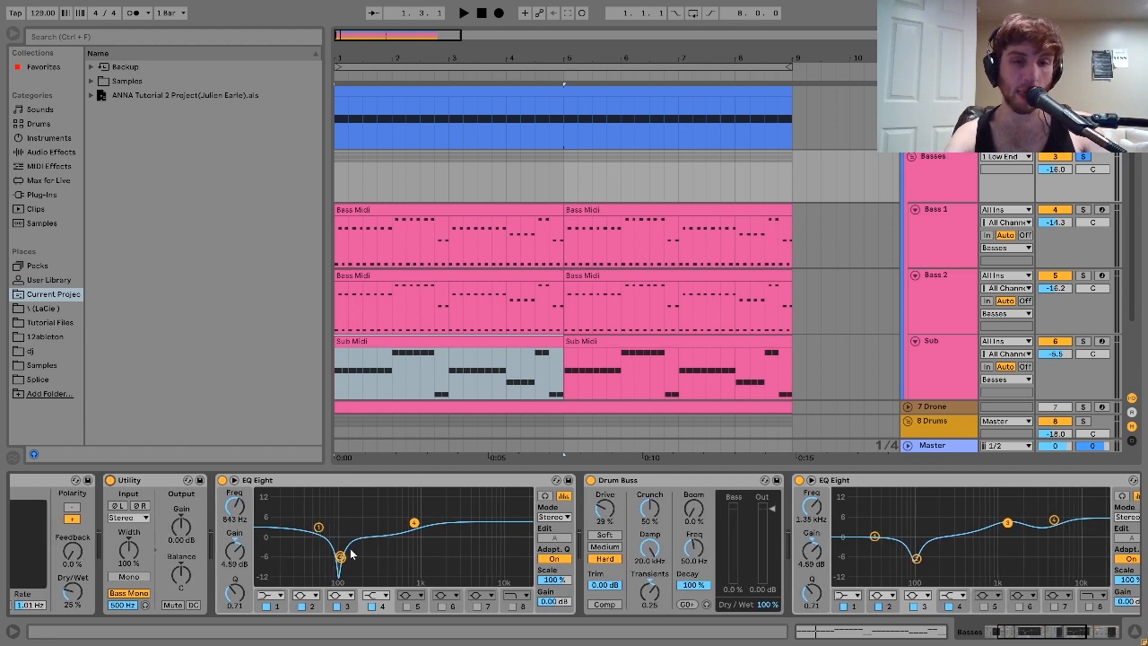
left_click(341, 558)
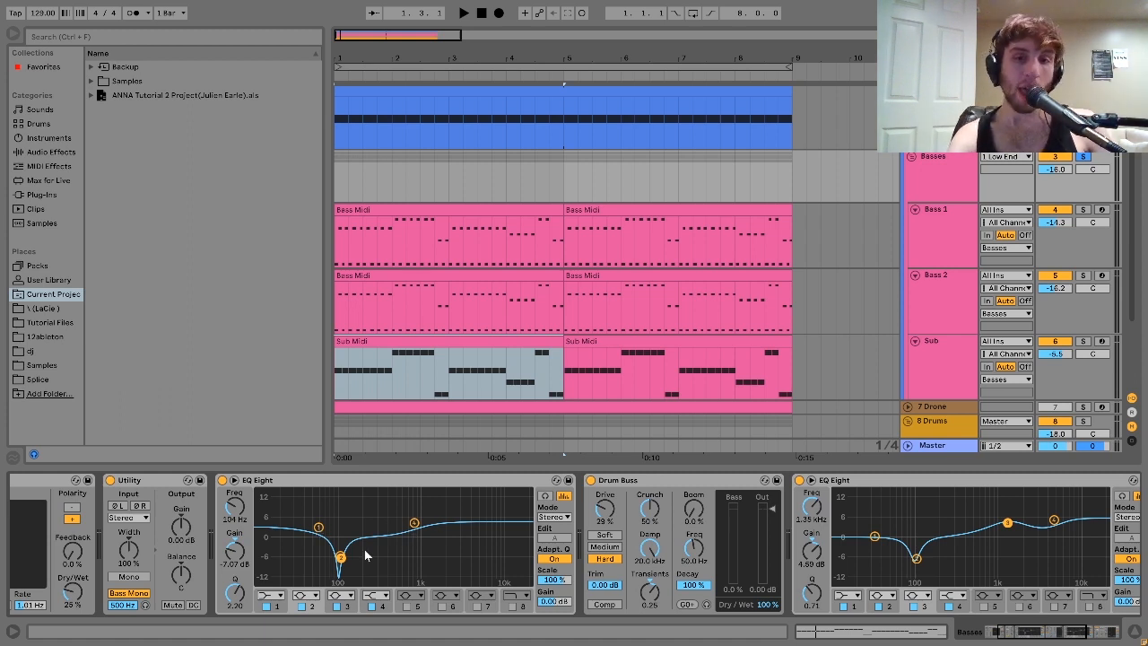
left_click(732, 401)
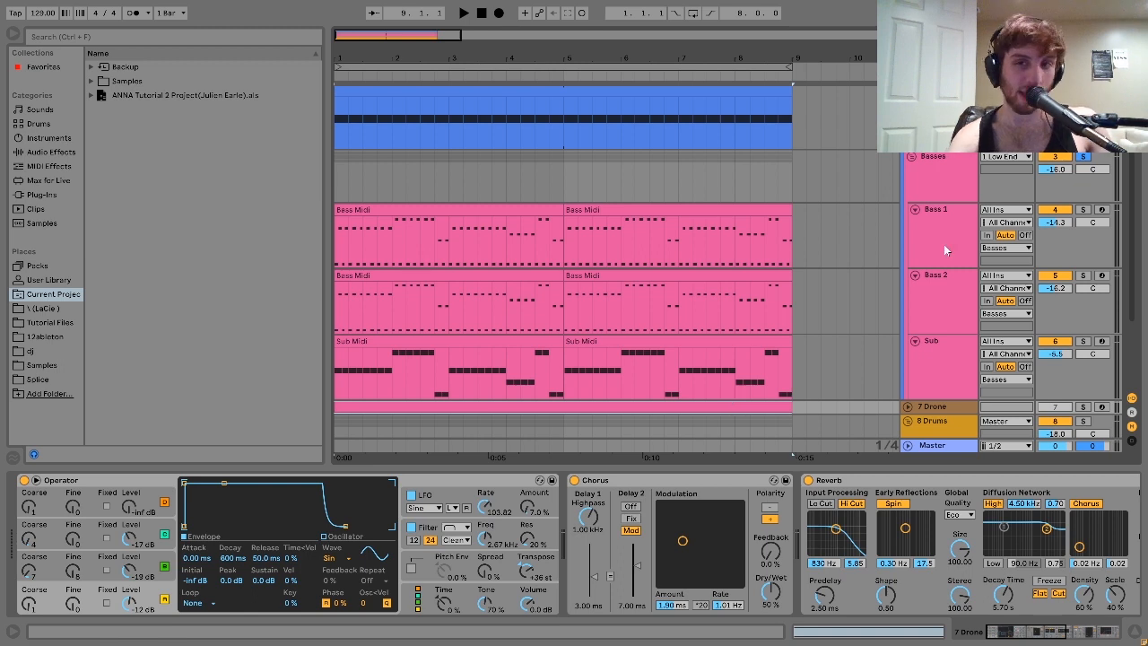
- Display the Basses group's devices and examine its Drum Buss and the notch band of the first EQ Eight
left_click(927, 174)
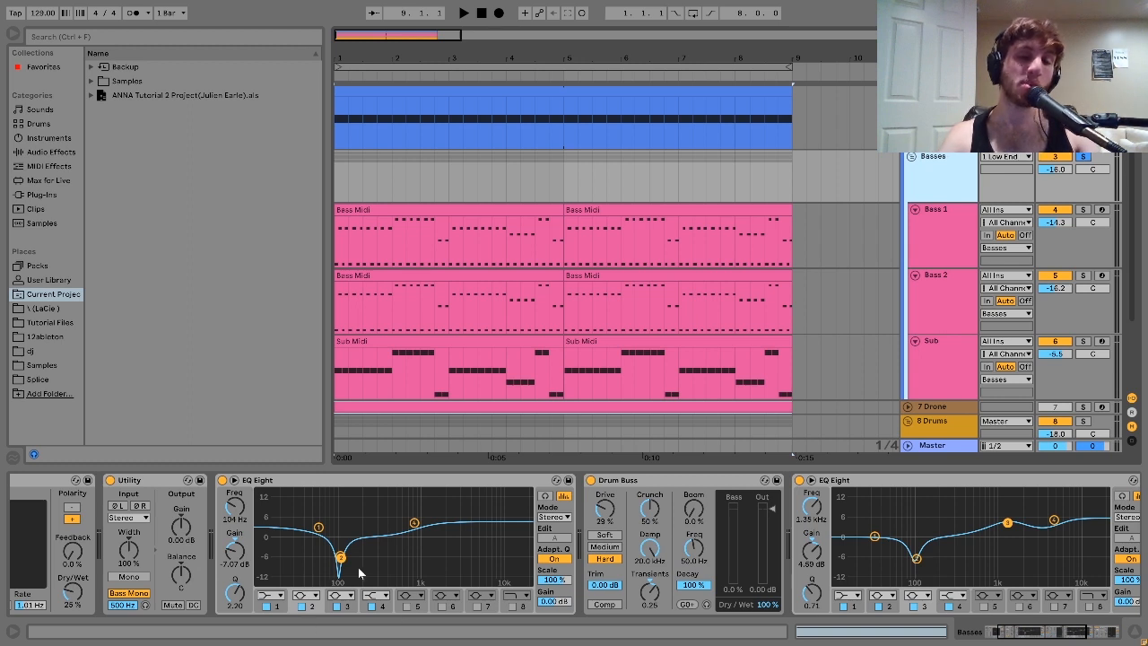
left_click(629, 481)
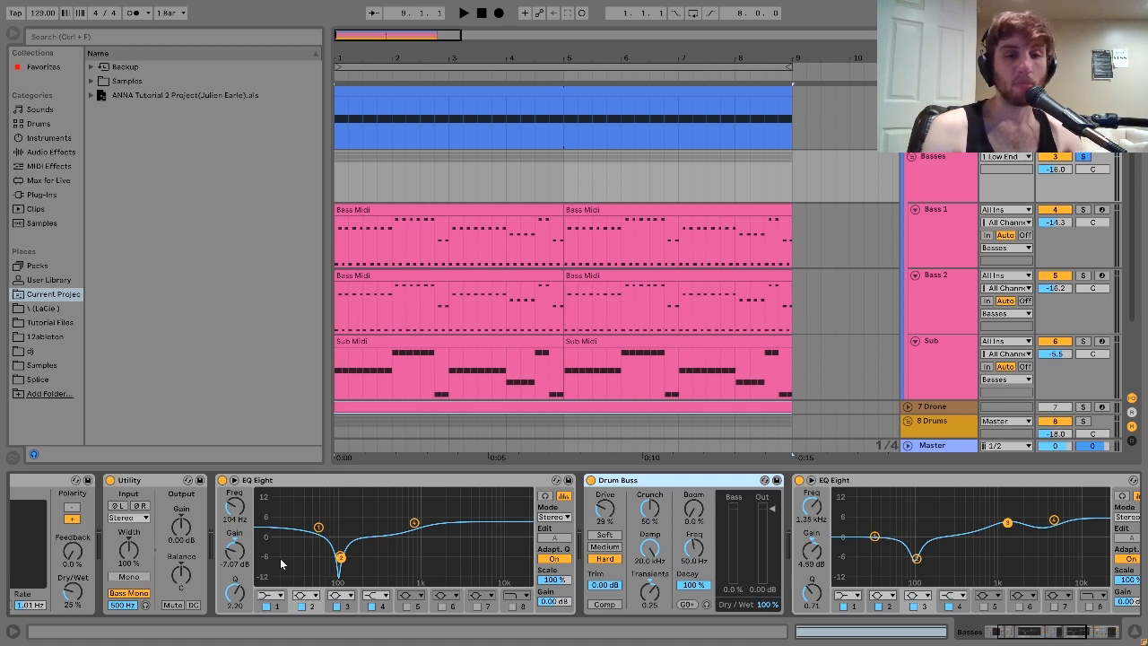
left_click(341, 560)
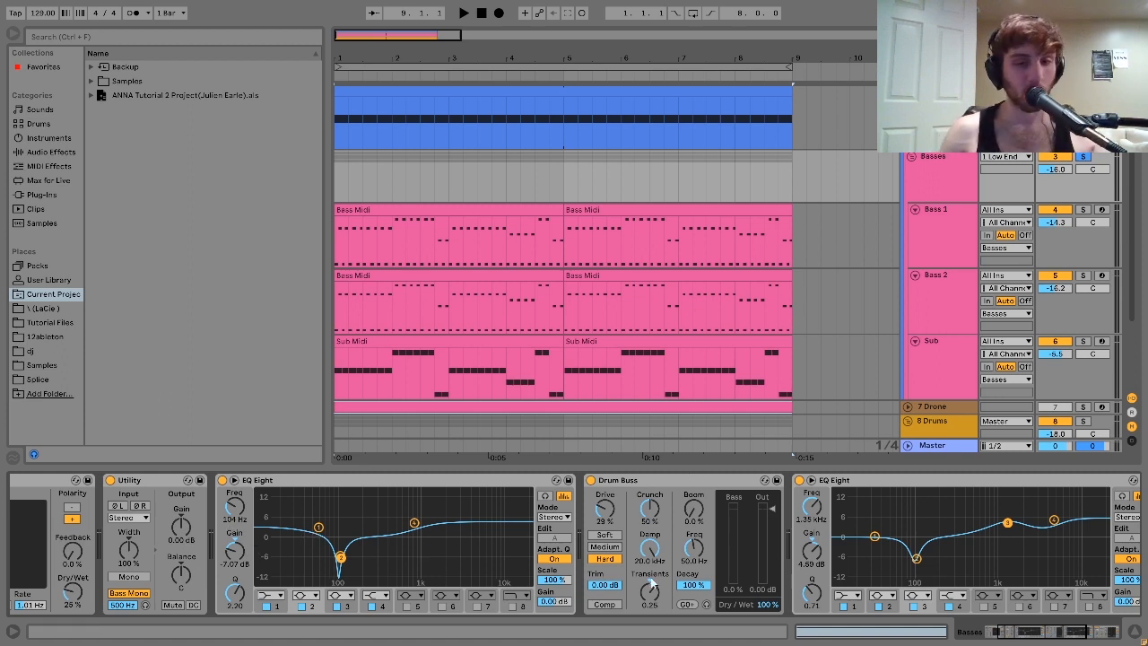
- Play the Basses group with its Drum Buss bypassed, and switch the Drum Buss back on during playback to compare
scroll(652, 581, "right", 3)
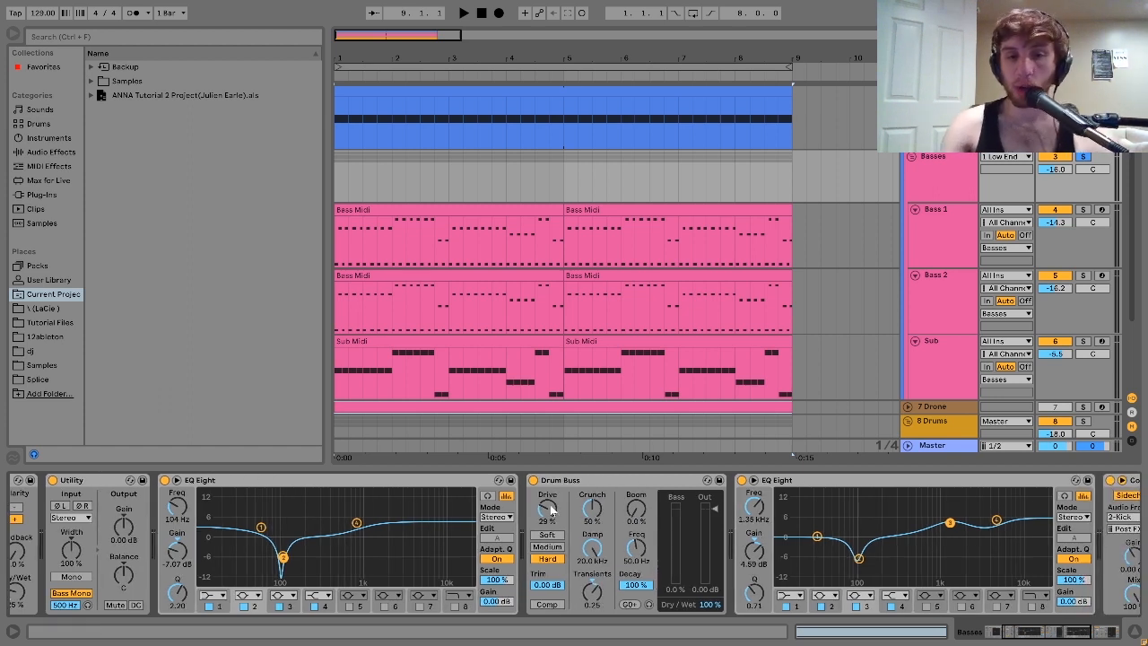
left_click(534, 480)
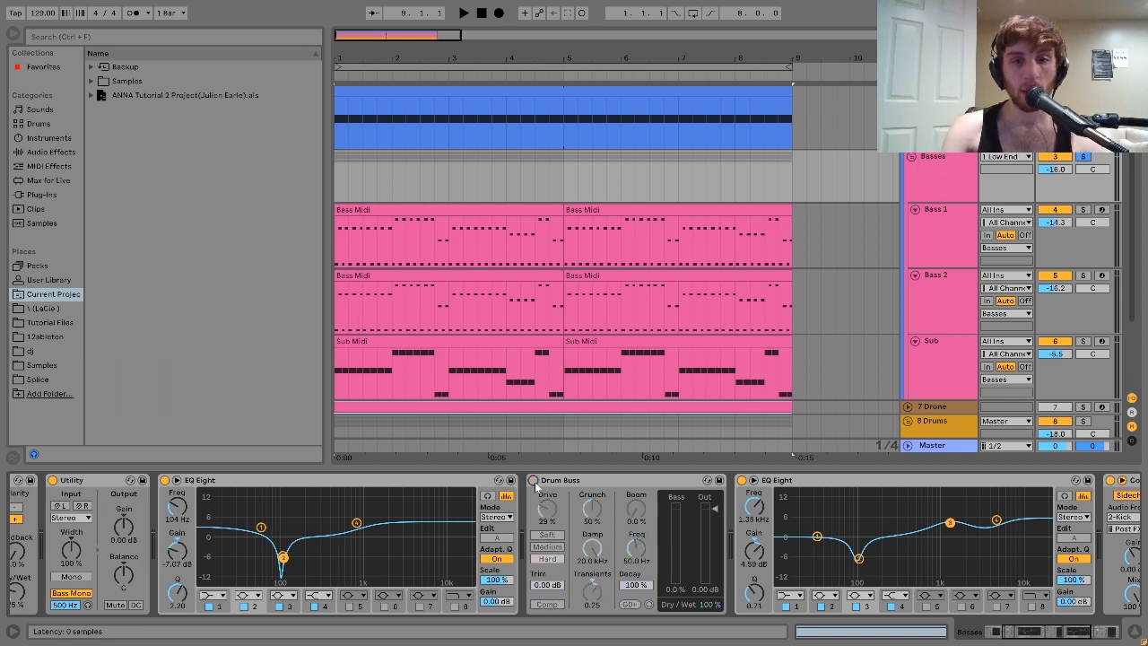
key("space")
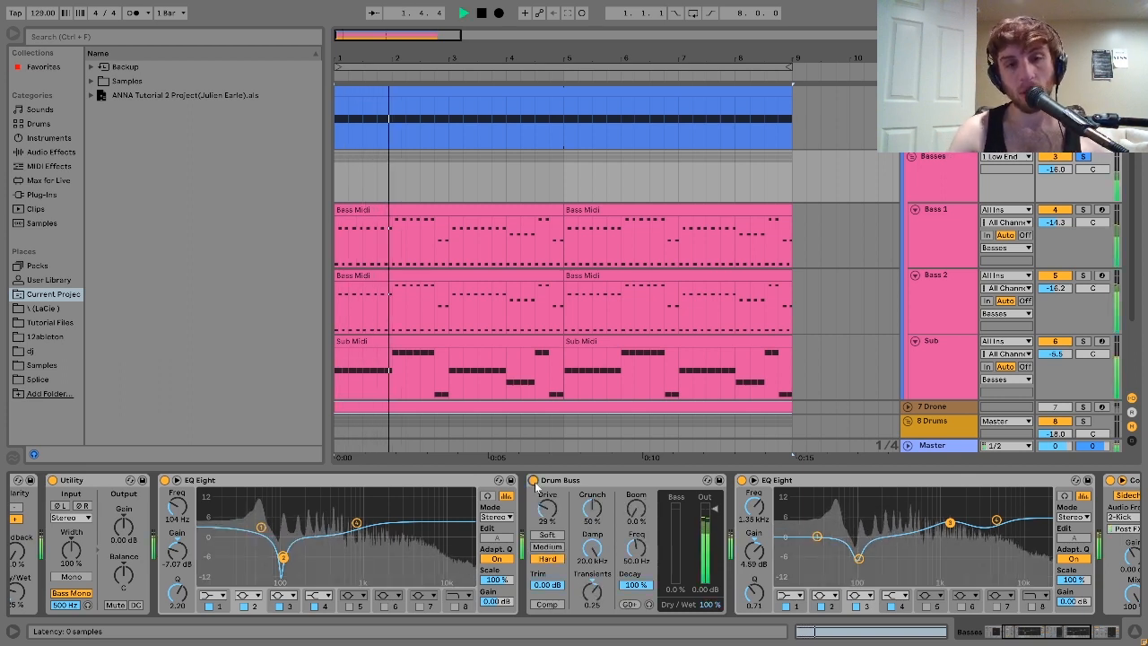
left_click(534, 481)
key("space")
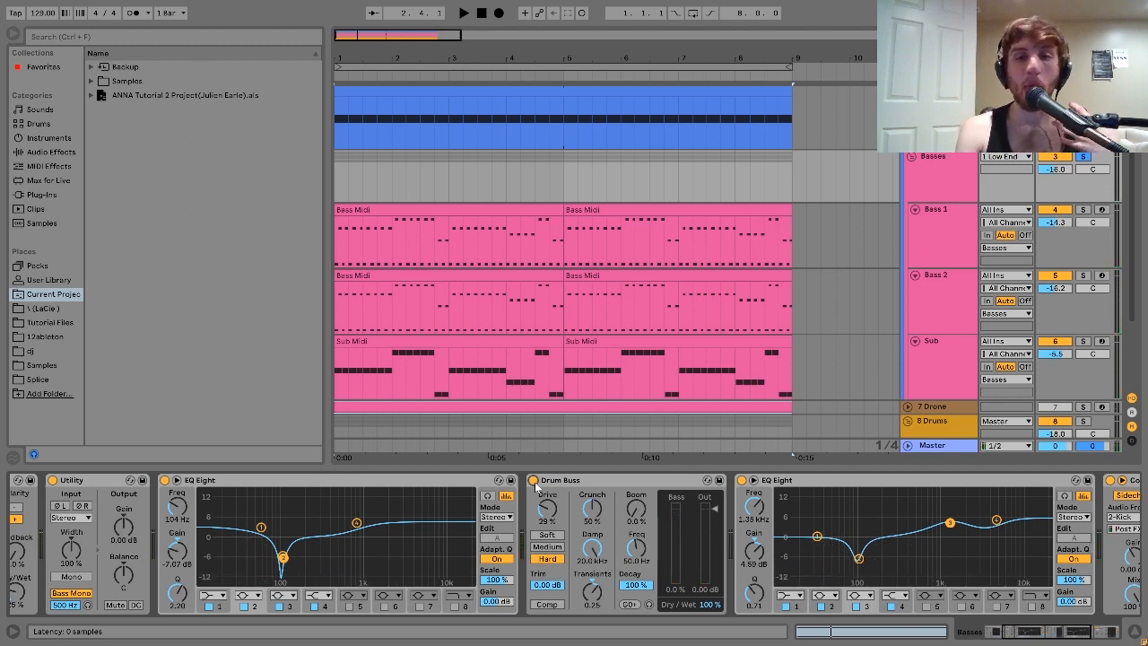
- Examine the Basses group's second EQ Eight and the Compressor sidechained to the kick
scroll(535, 484, "right", 6)
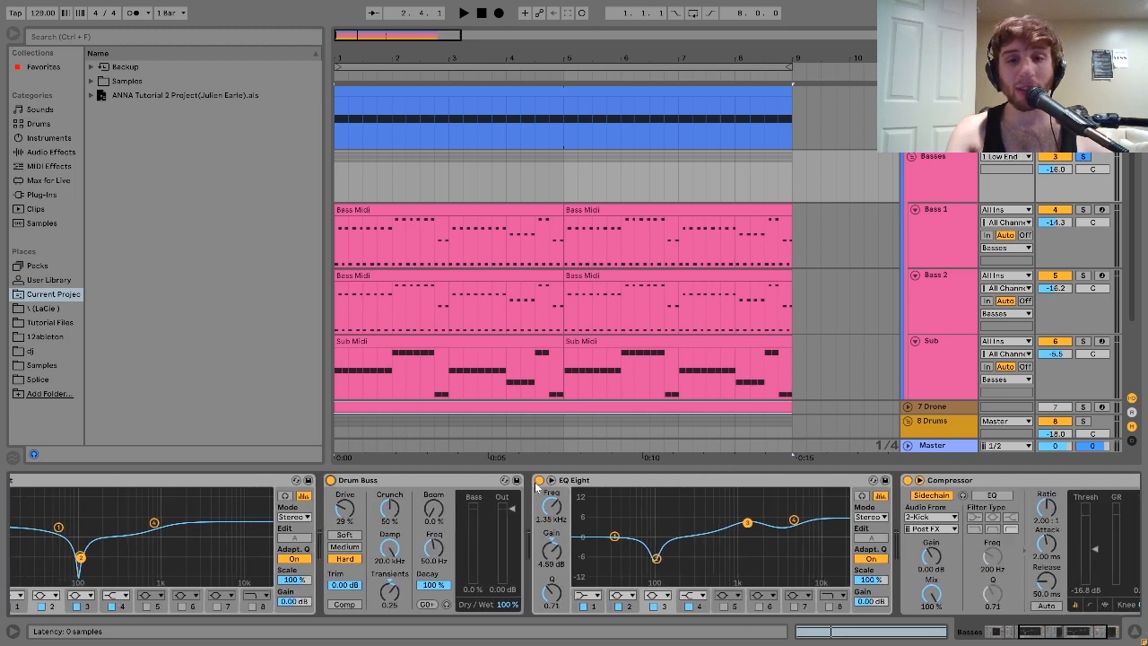
scroll(533, 483, "right", 1)
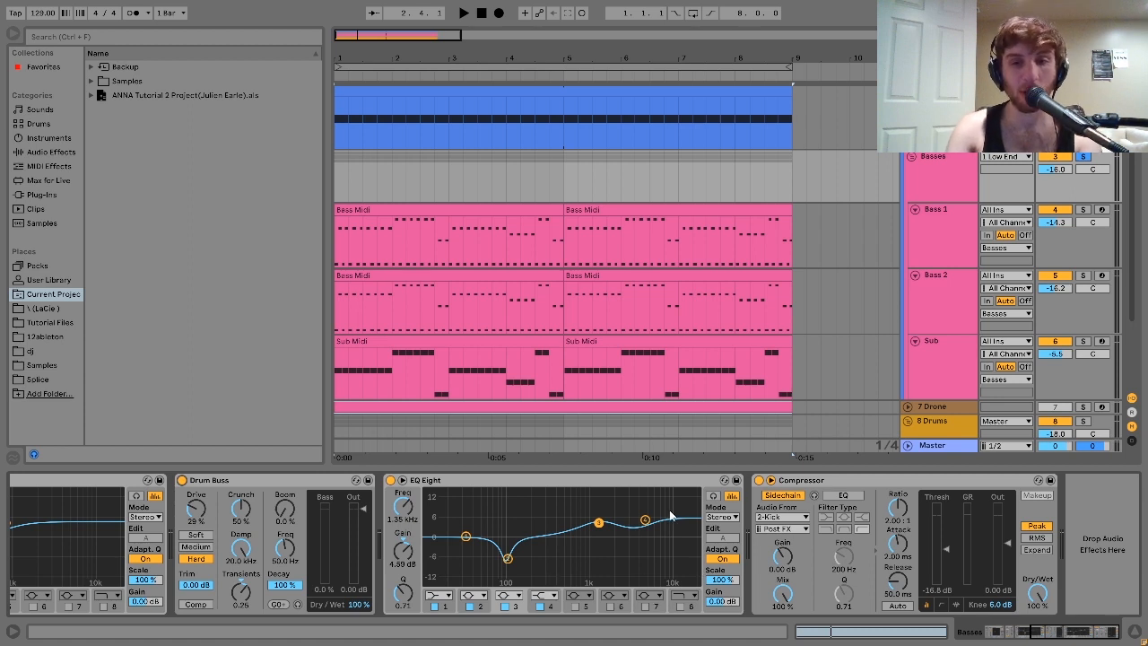
left_click(813, 481)
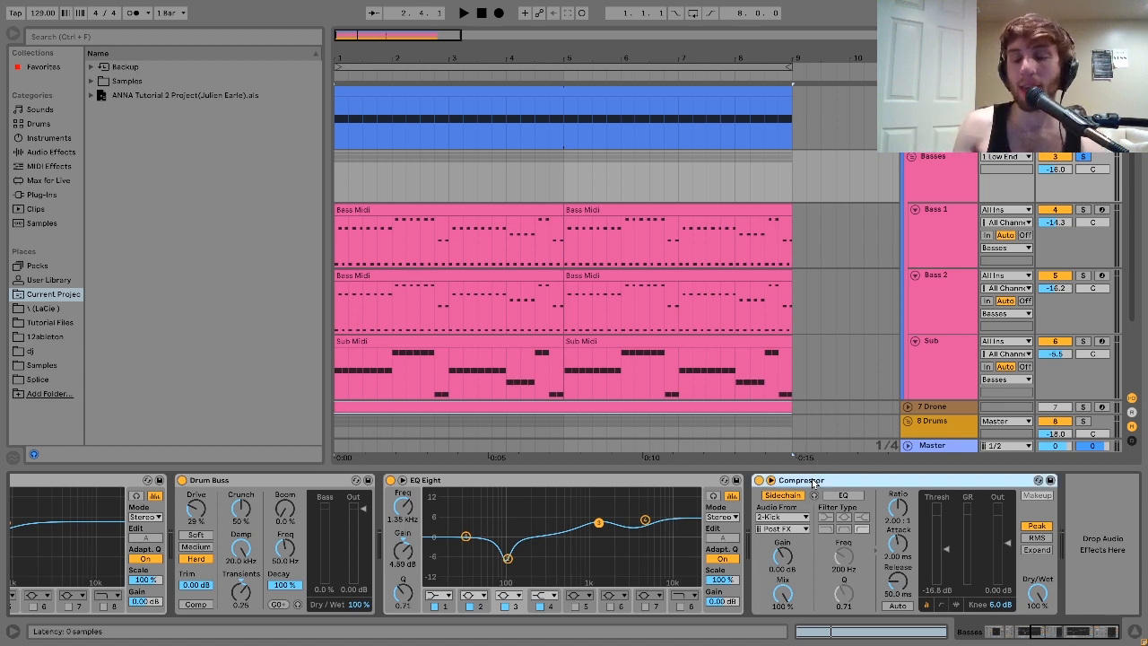
scroll(934, 174, "up", 2)
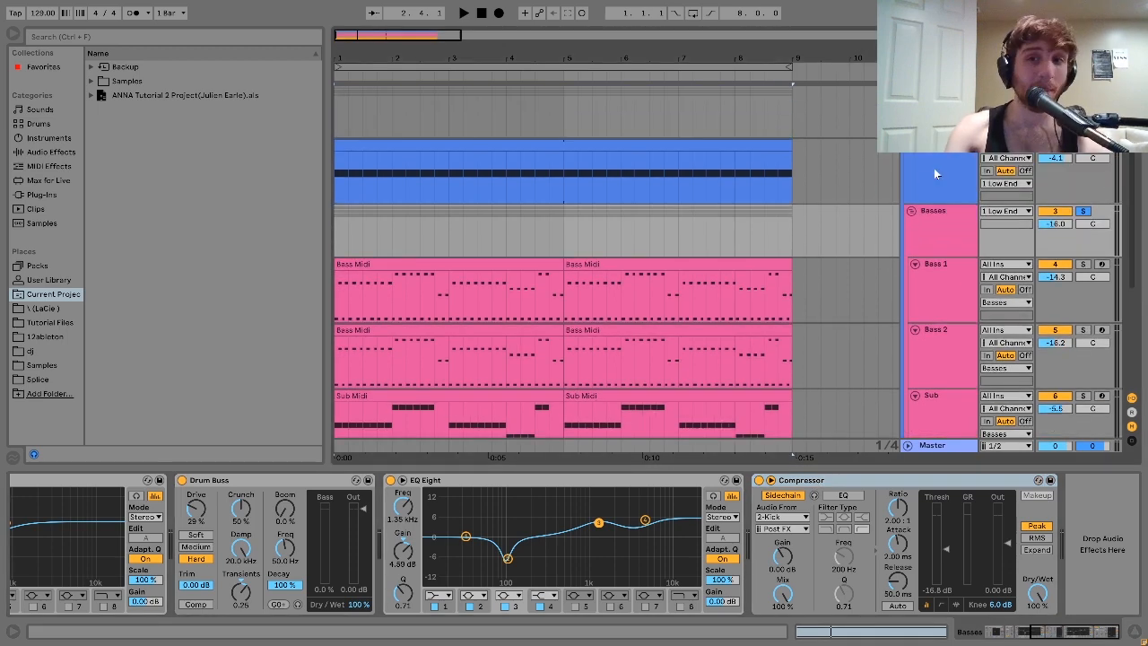
- Unsolo the Basses group and display the Low End group's effect chain
left_click(937, 97)
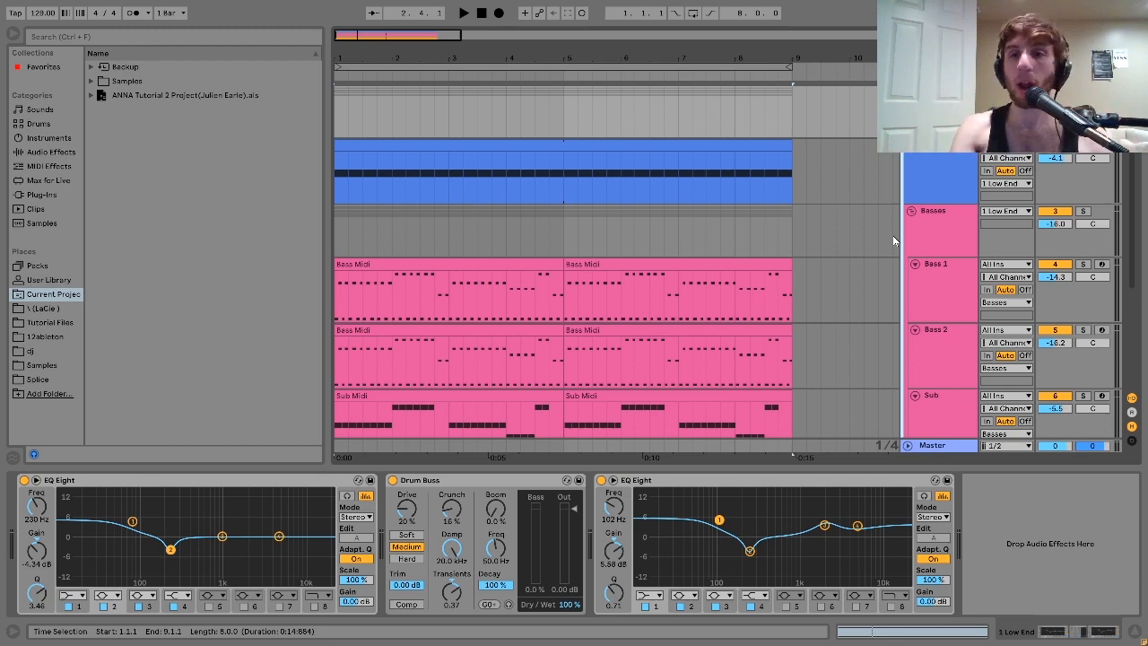
scroll(892, 235, "down", 3)
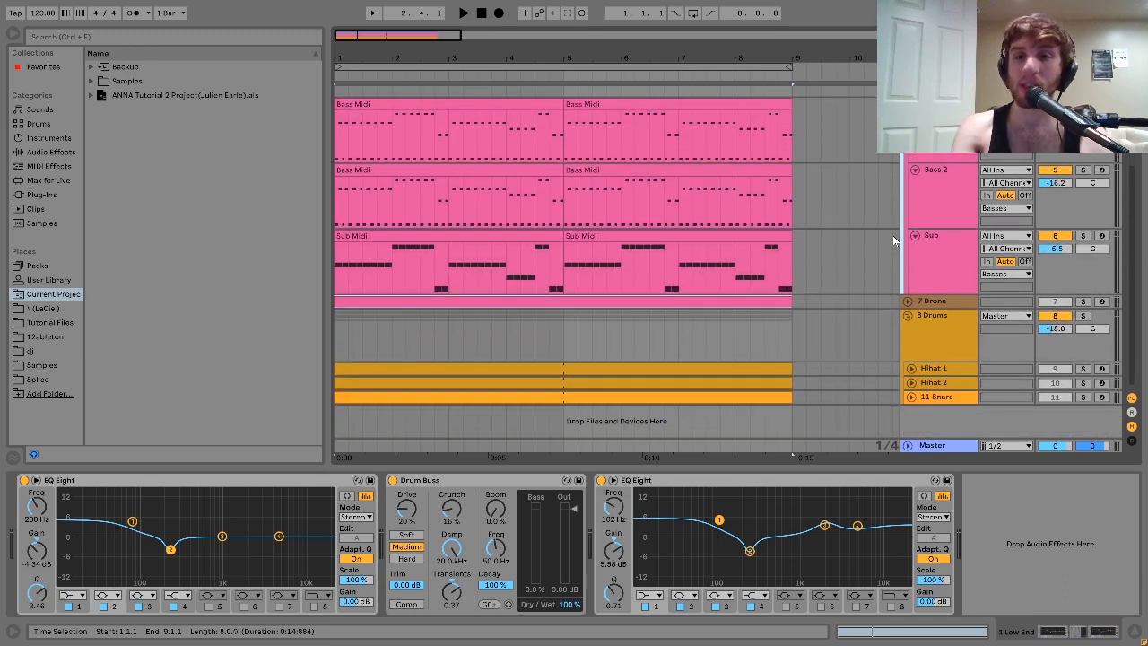
scroll(918, 366, "up", 5)
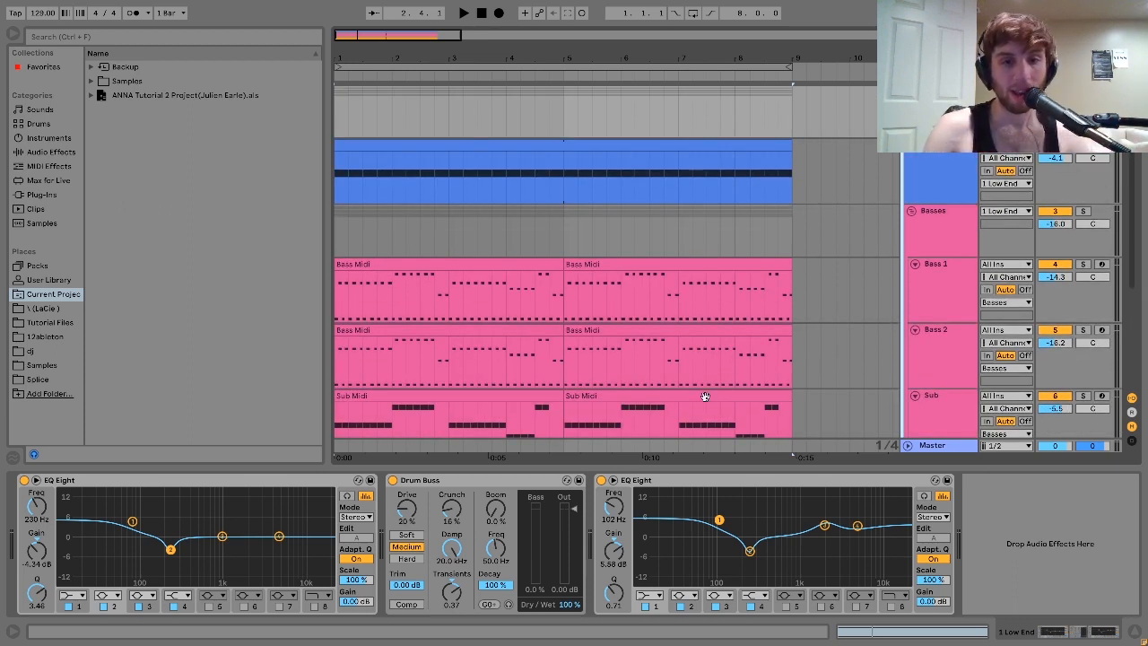
- Play the Low End group with both EQ Eights and the Drum Buss bypassed, and undo the bypasses during playback to compare
left_click(600, 479)
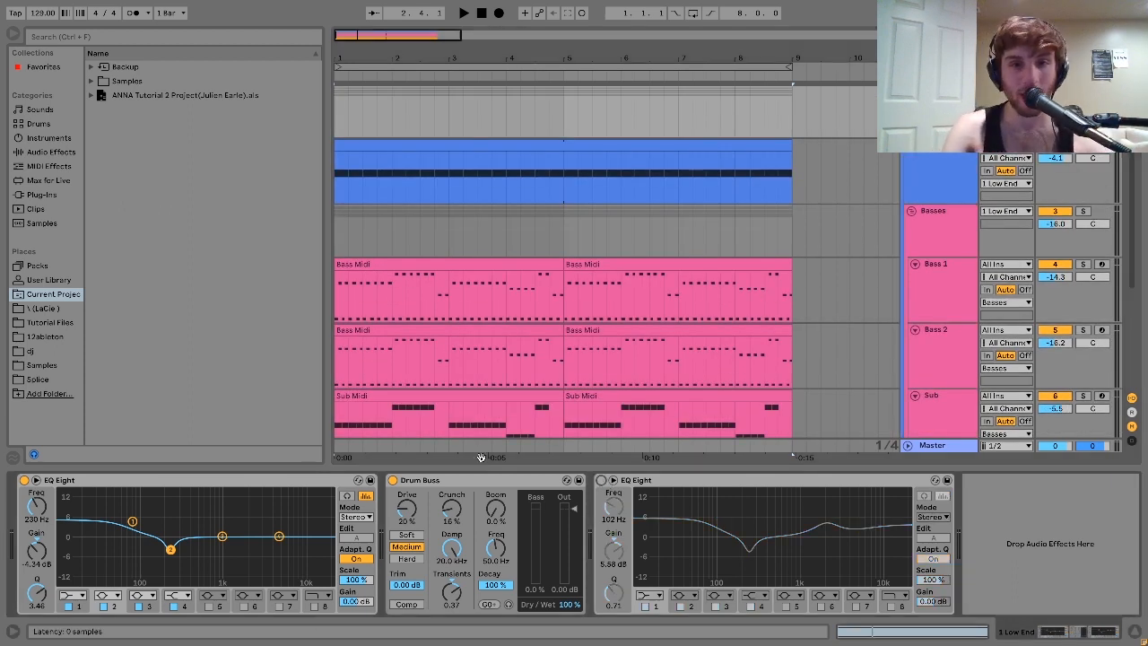
left_click(392, 481)
left_click(24, 480)
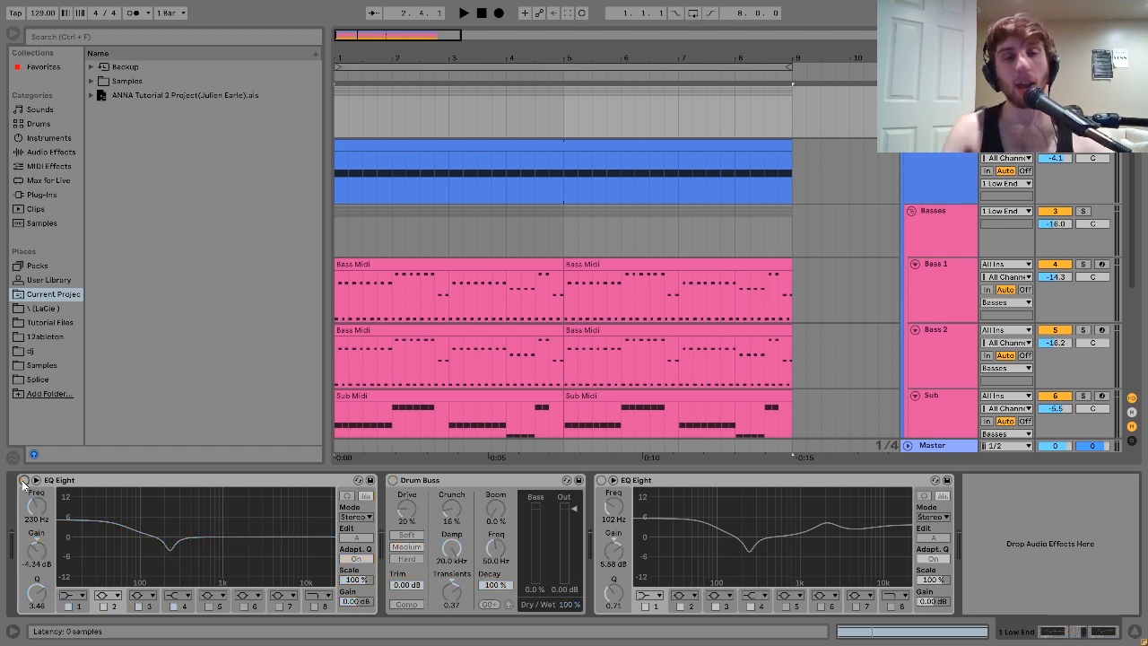
key("space")
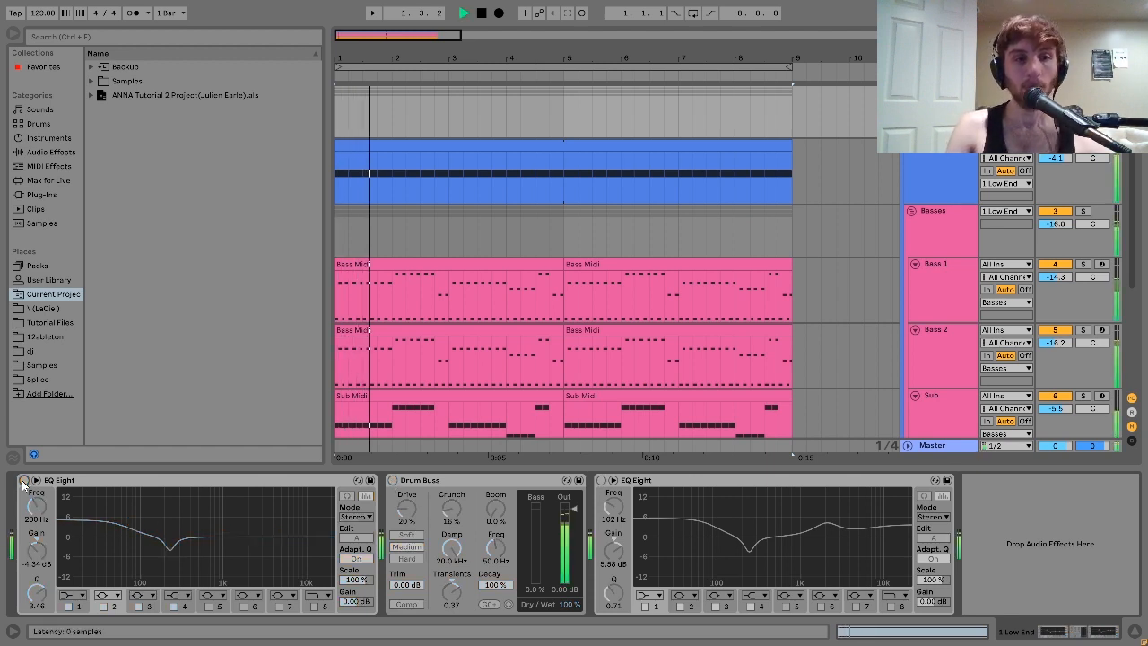
key("ctrl+z")
key("ctrl+z")
key("ctrl+z")
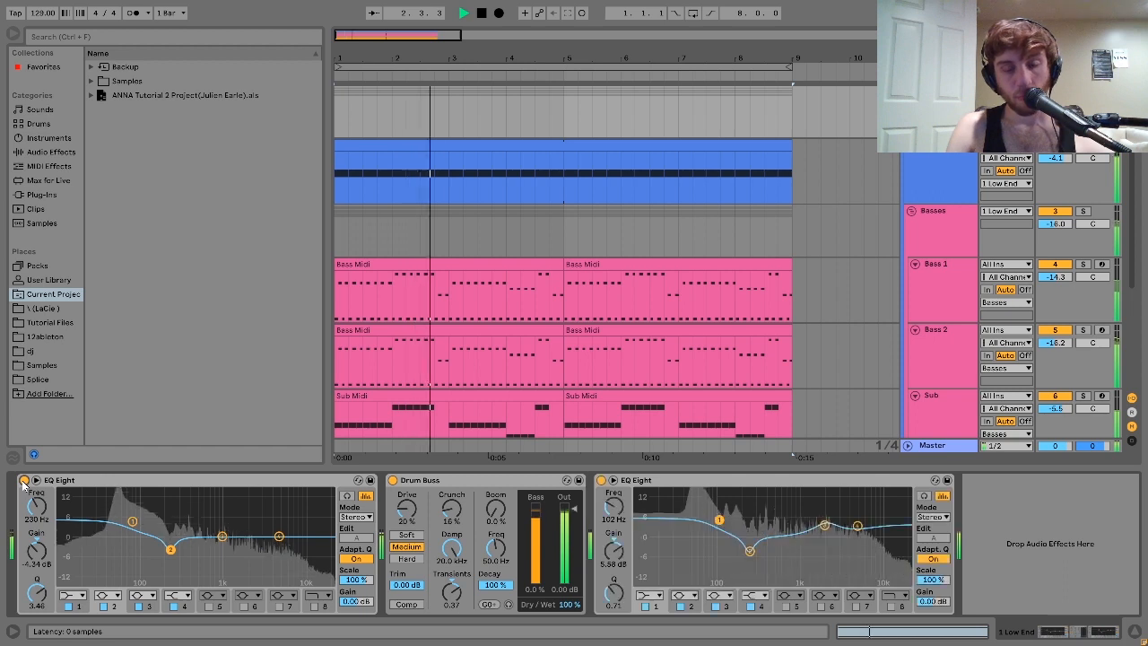
key("space")
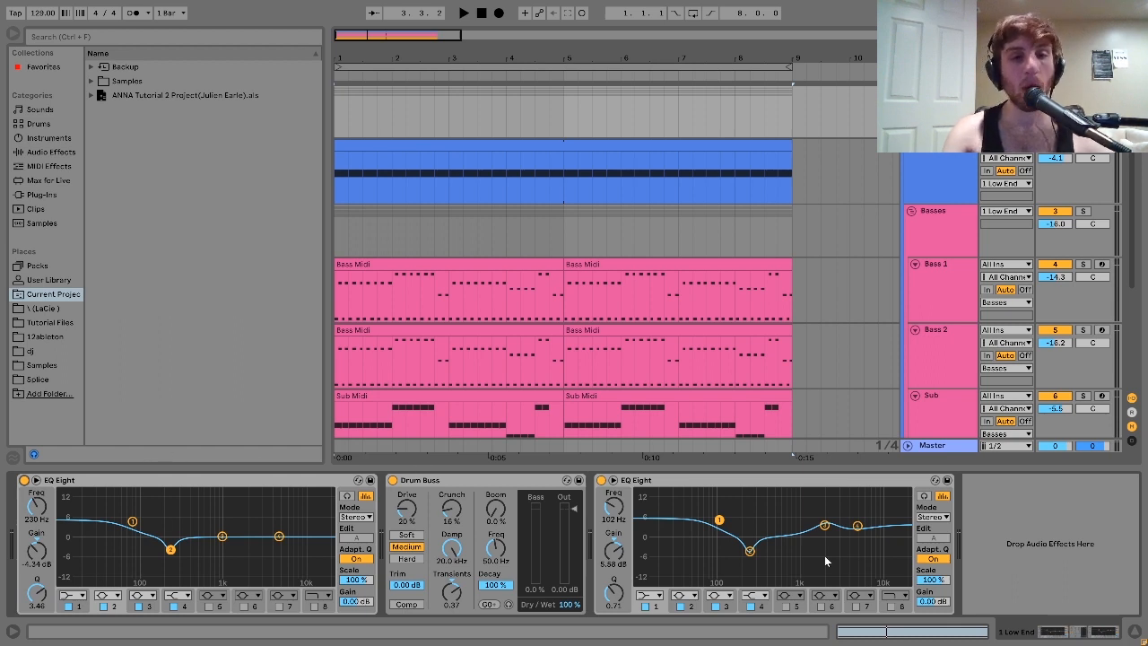
- Examine the notch band of the Low End group's second EQ Eight and its Drum Buss, with short playbacks
left_click(750, 552)
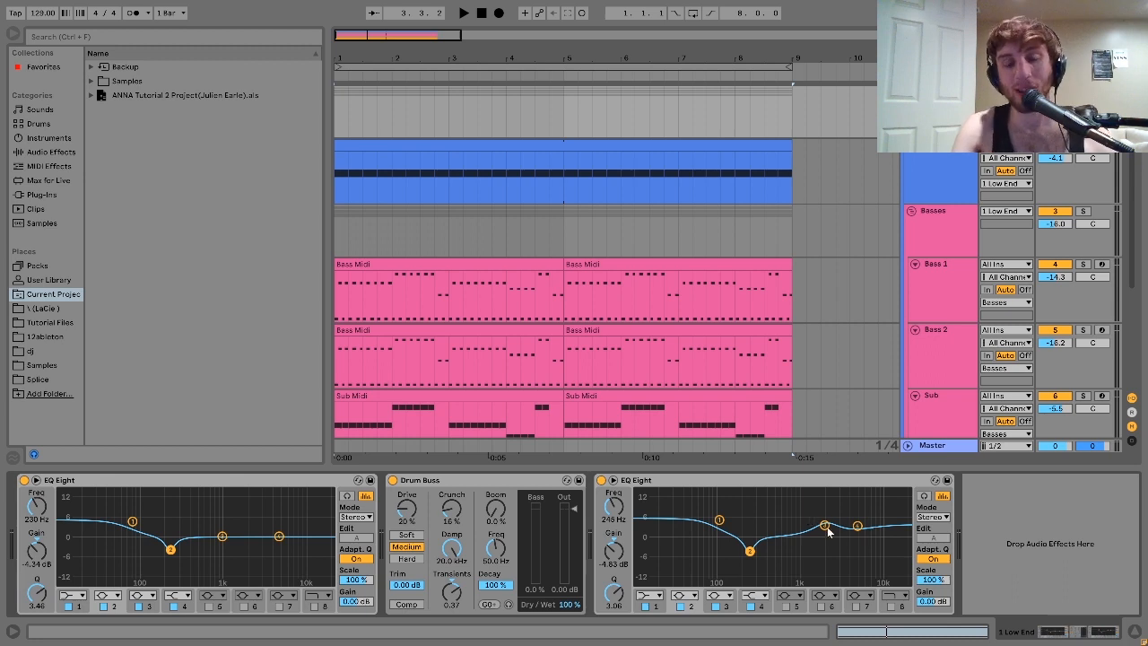
key("space")
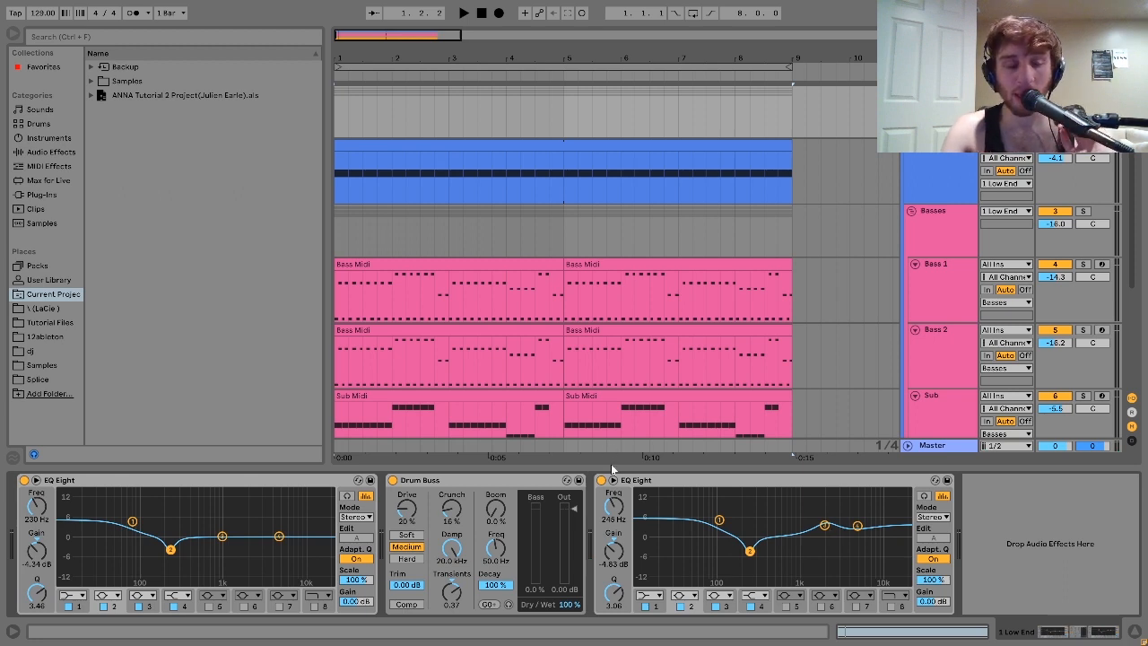
left_click(428, 481)
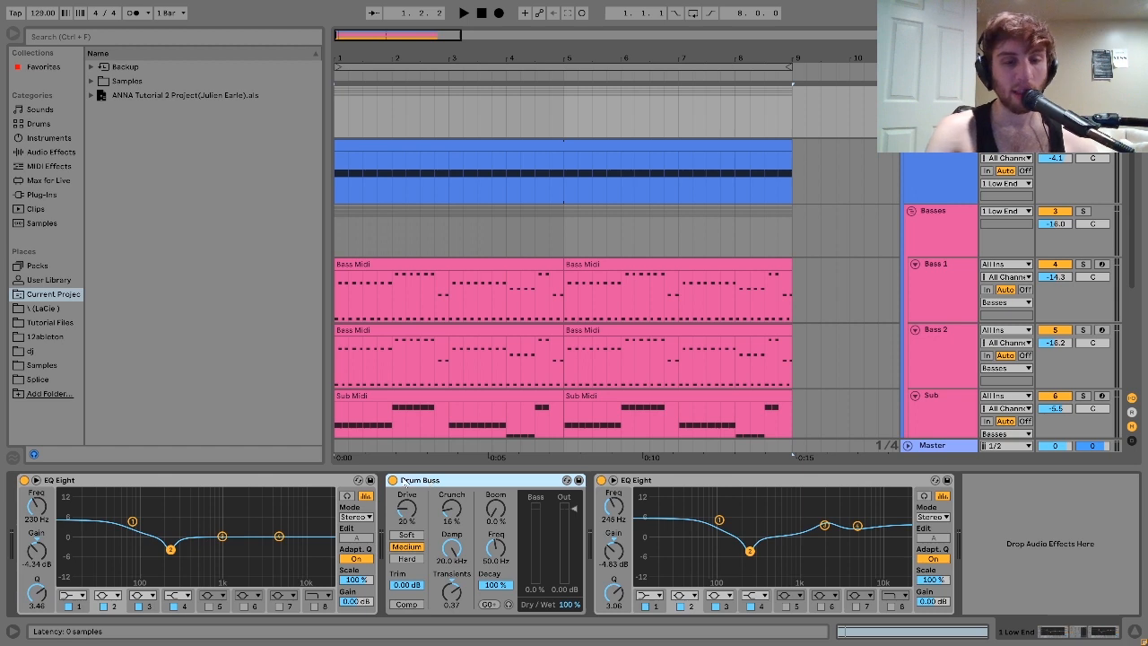
key("space")
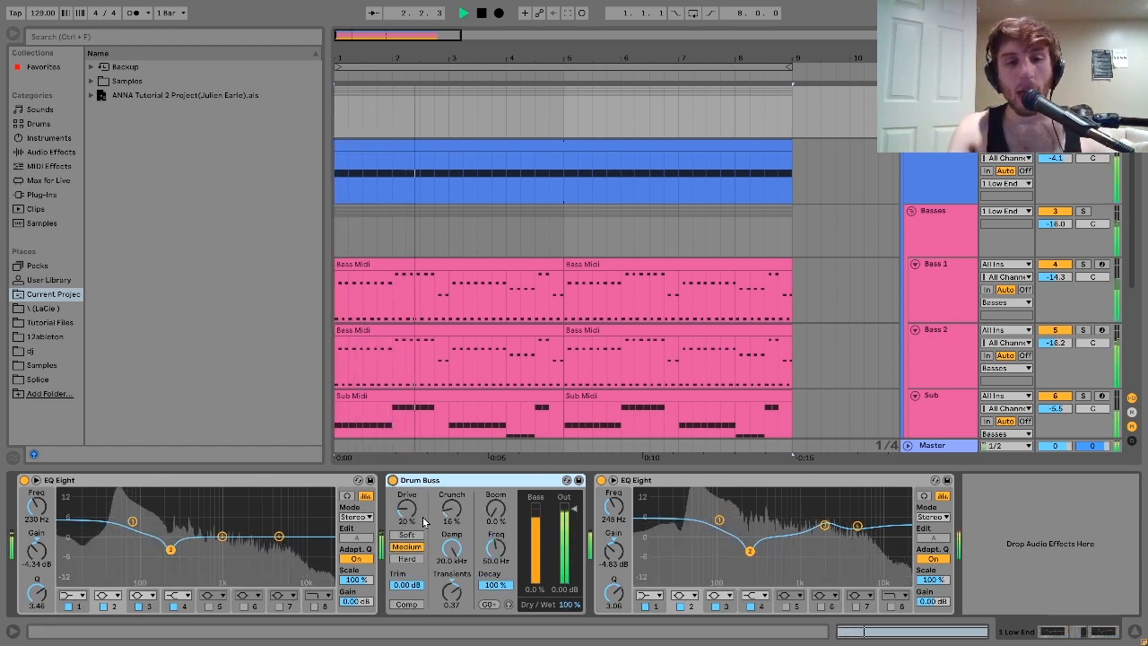
key("space")
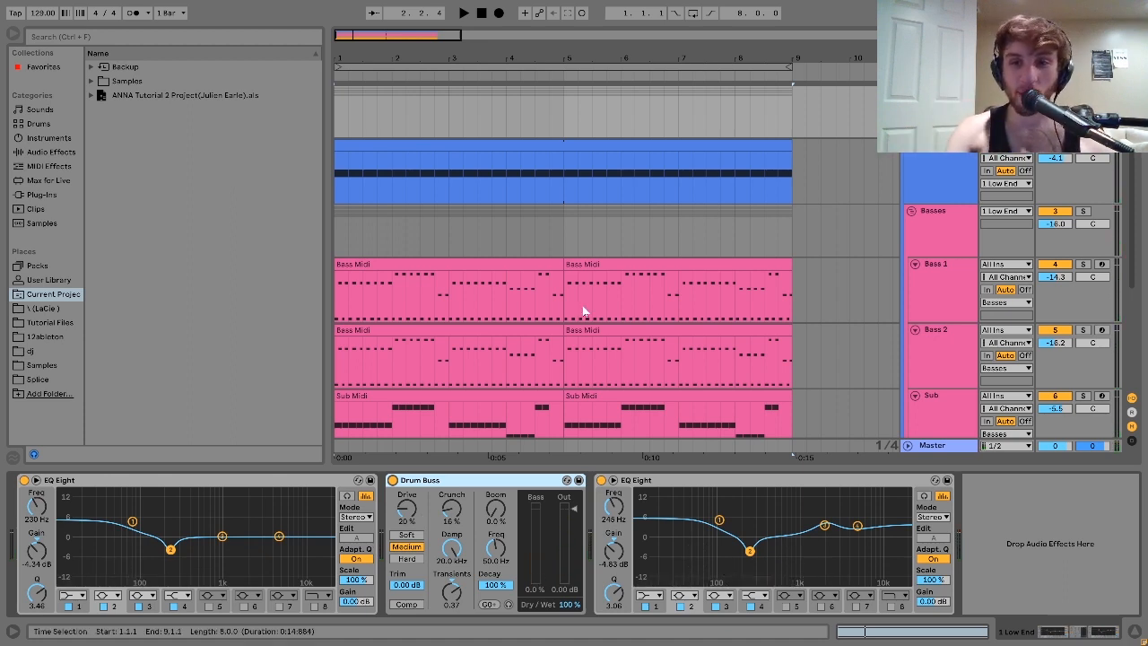
- Solo the Drone track, unfold it in the arrangement, and play it briefly
scroll(603, 318, "down", 4)
left_click(941, 303)
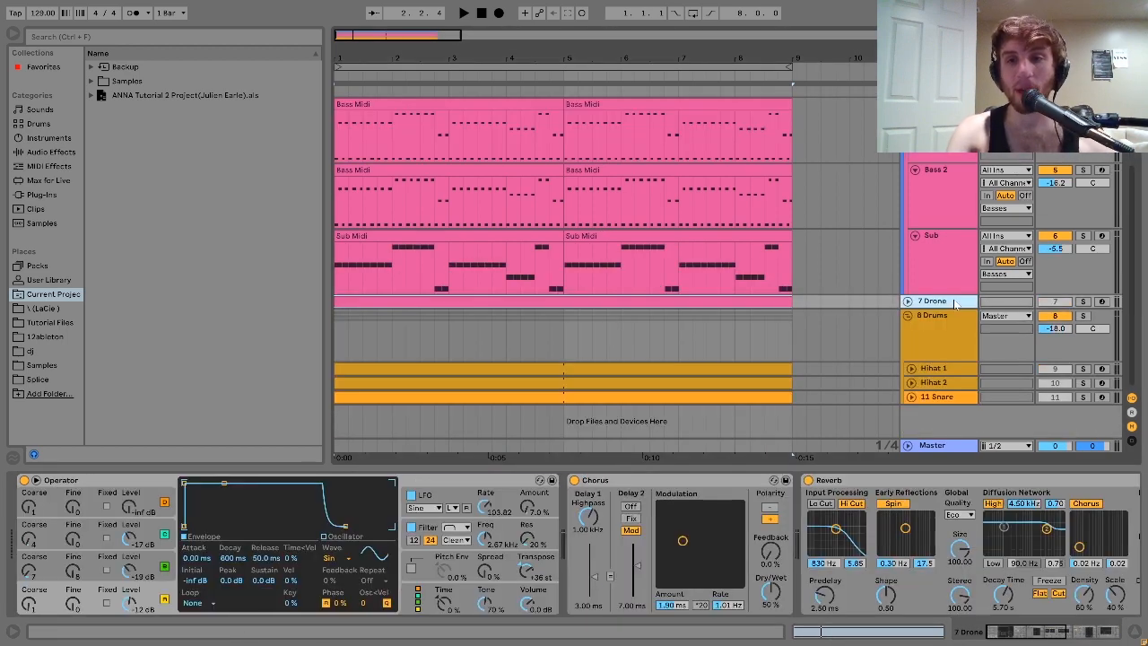
left_click(1083, 302)
key("space")
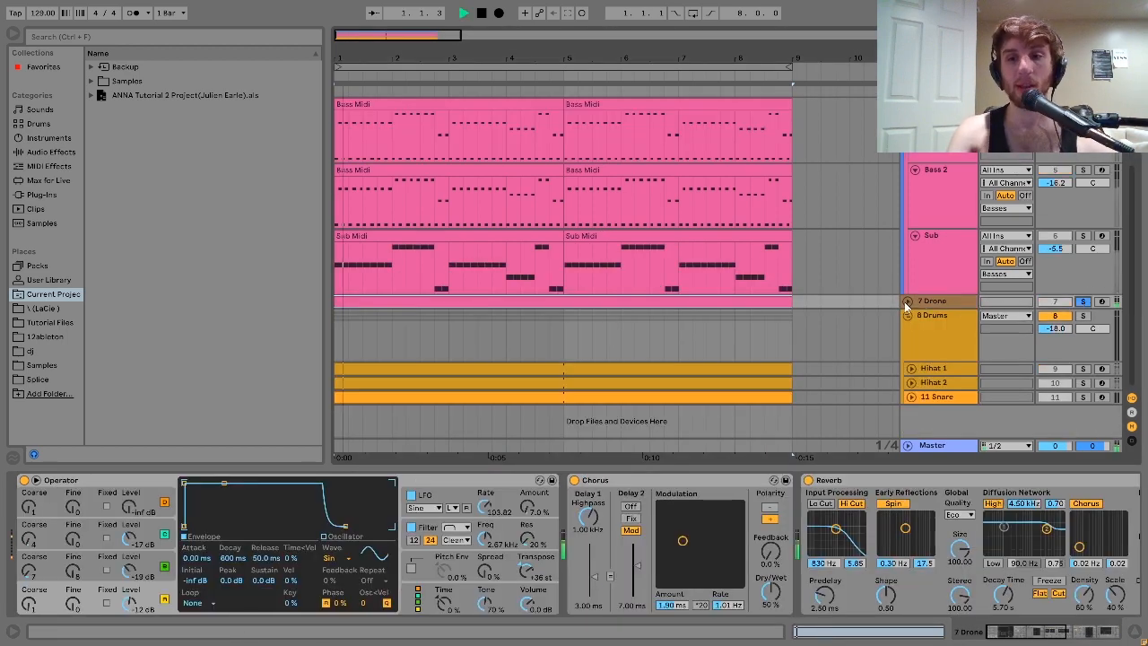
left_click(907, 302)
left_click(933, 309)
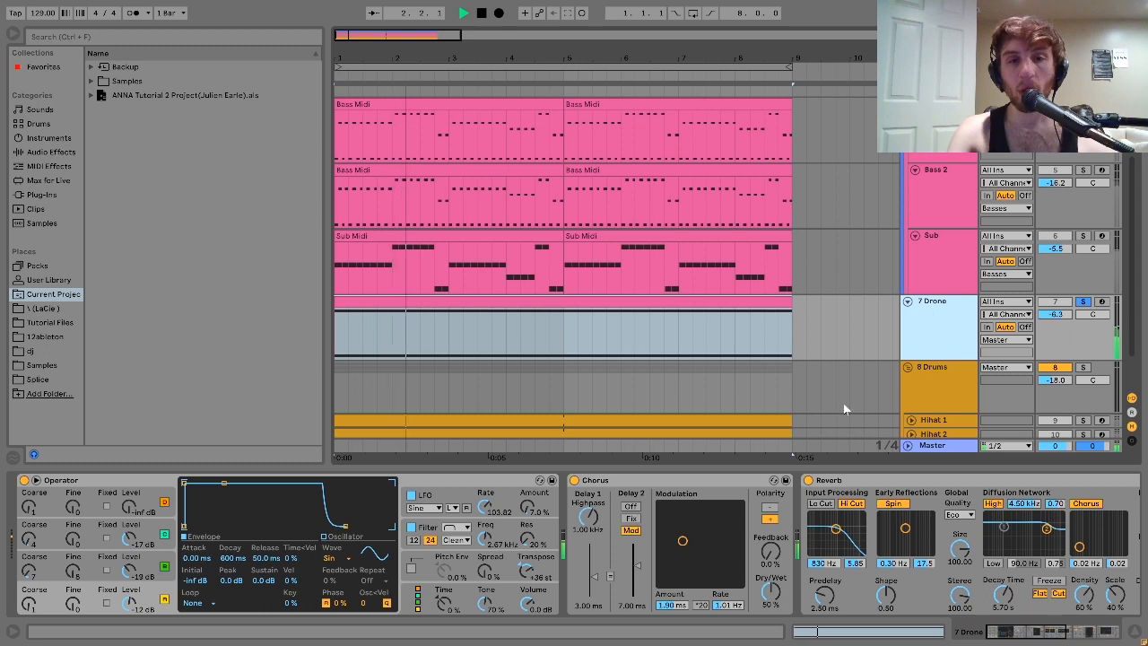
key("space")
- Check the Drone's MIDI clip and its Operator oscillators B and C, with a short playback
double_click(500, 318)
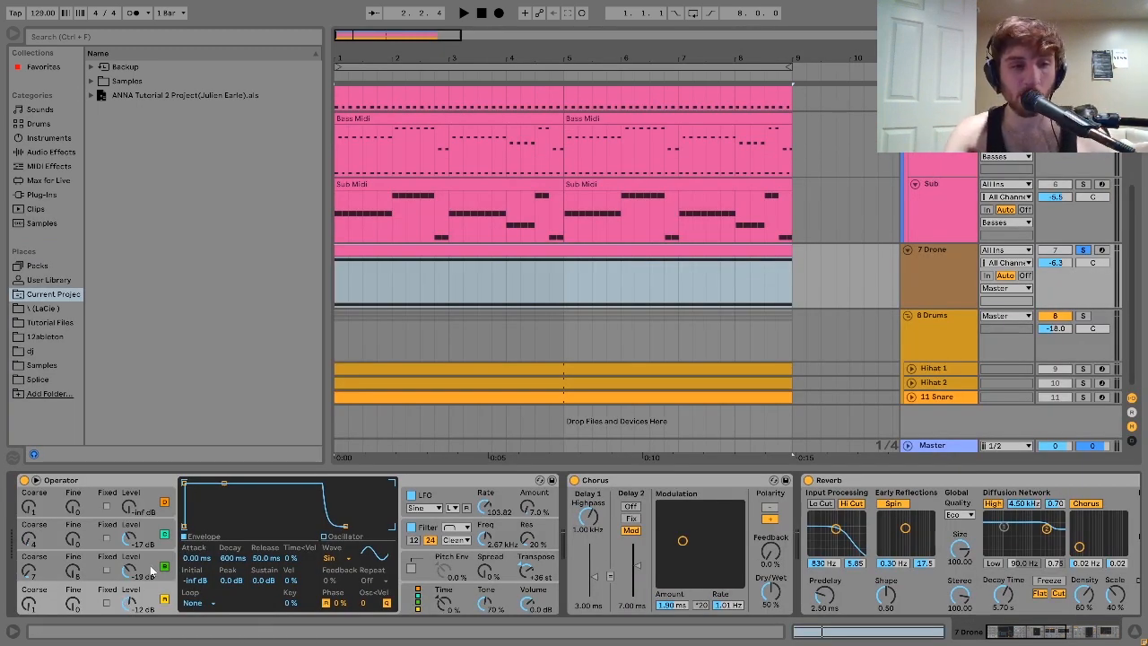
left_click(154, 567)
left_click(149, 534)
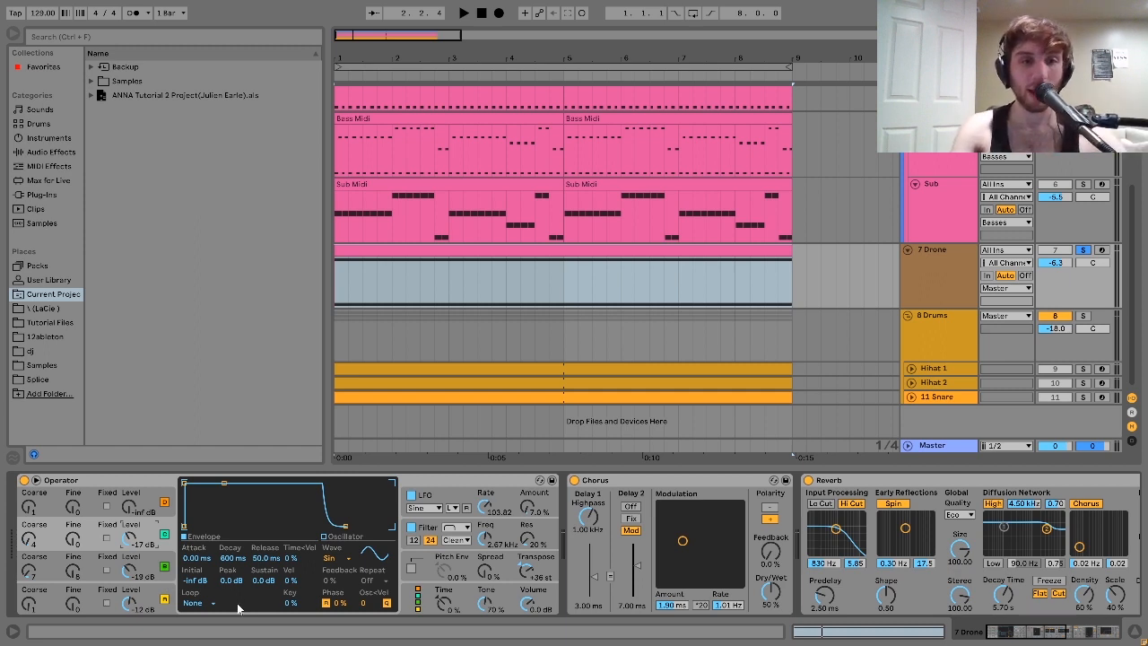
key("space")
key("space")
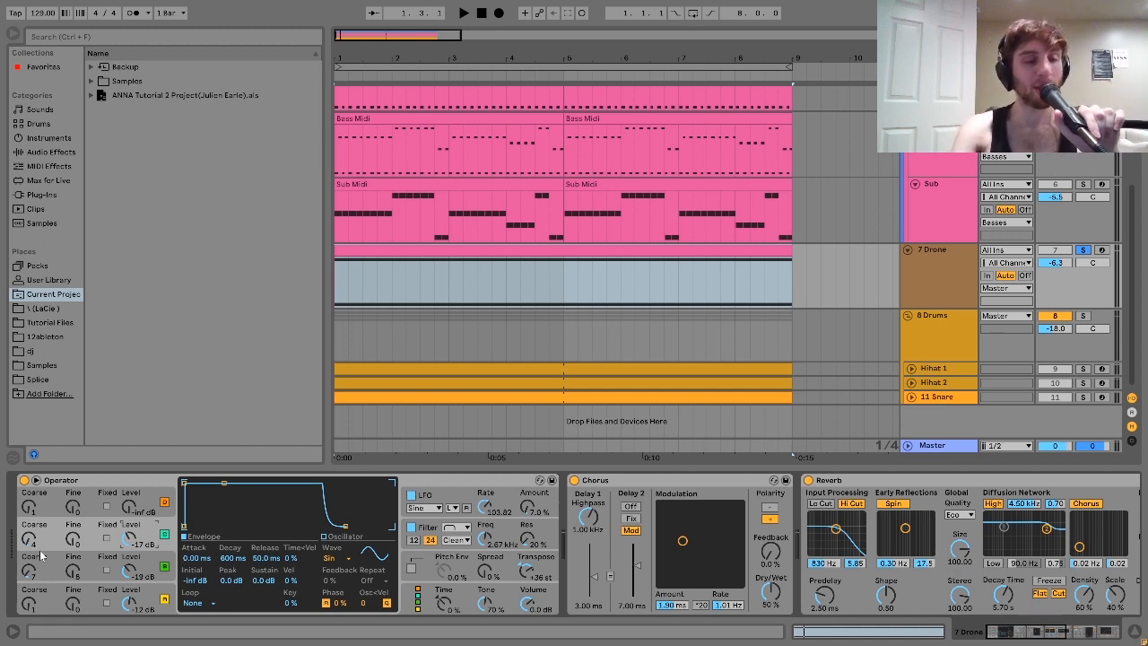
- Audition the Drone with Operator oscillator C's Coarse set to 1, undo the change, and play again to compare
left_click(34, 579)
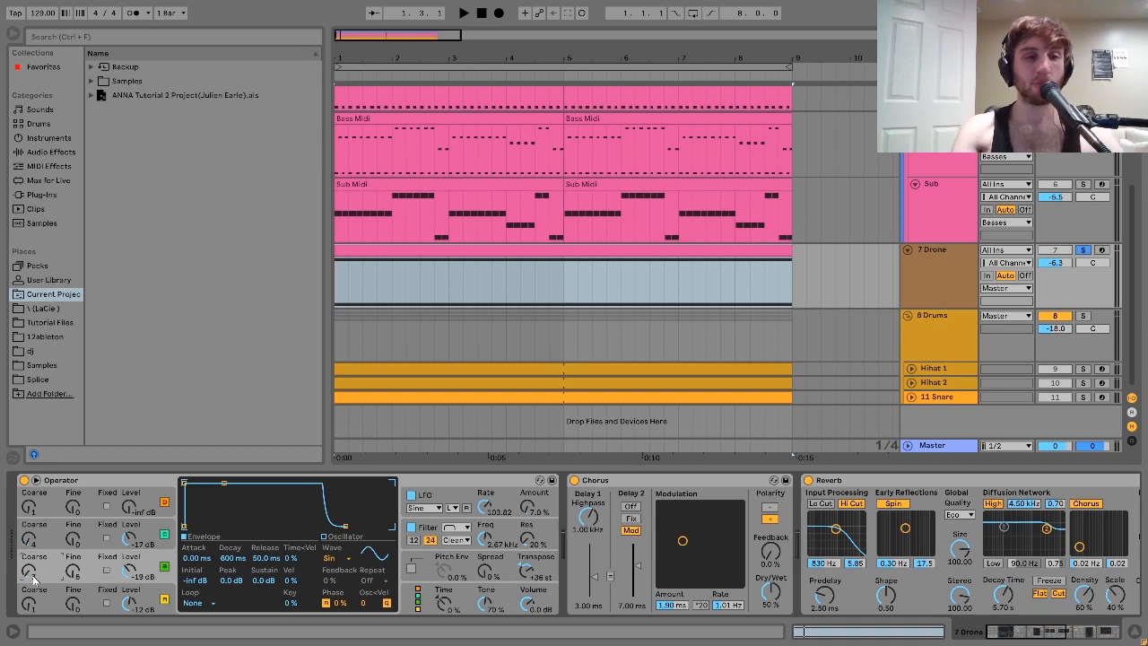
left_click_drag(29, 539, 27, 564)
key("space")
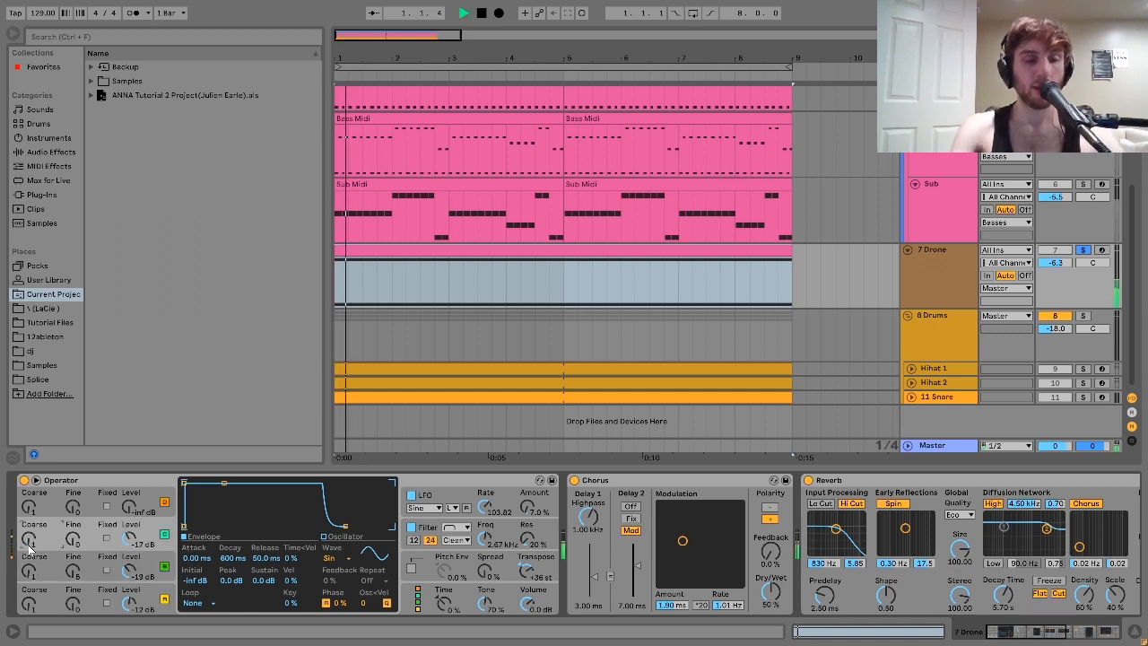
key("space")
key("ctrl+z")
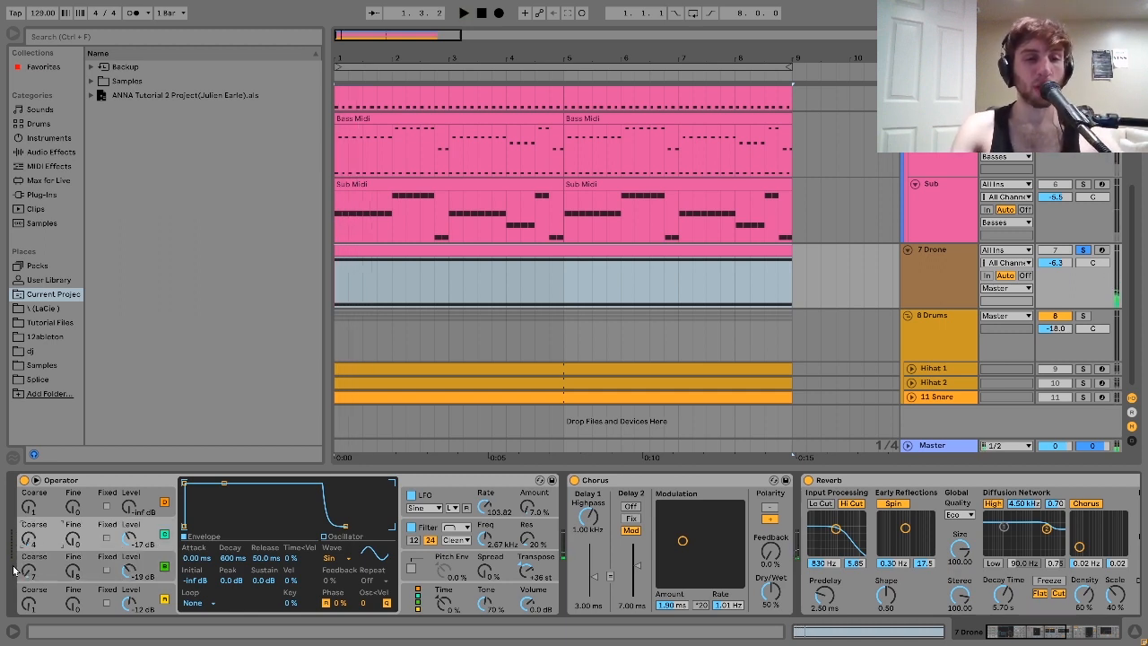
key("space")
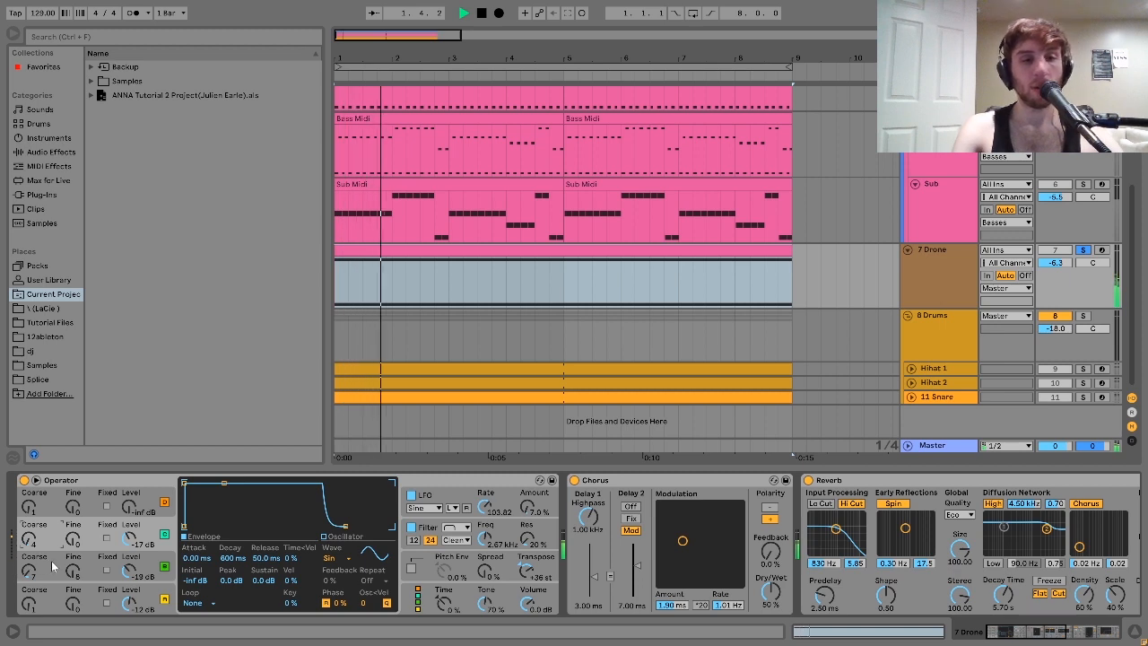
key("space")
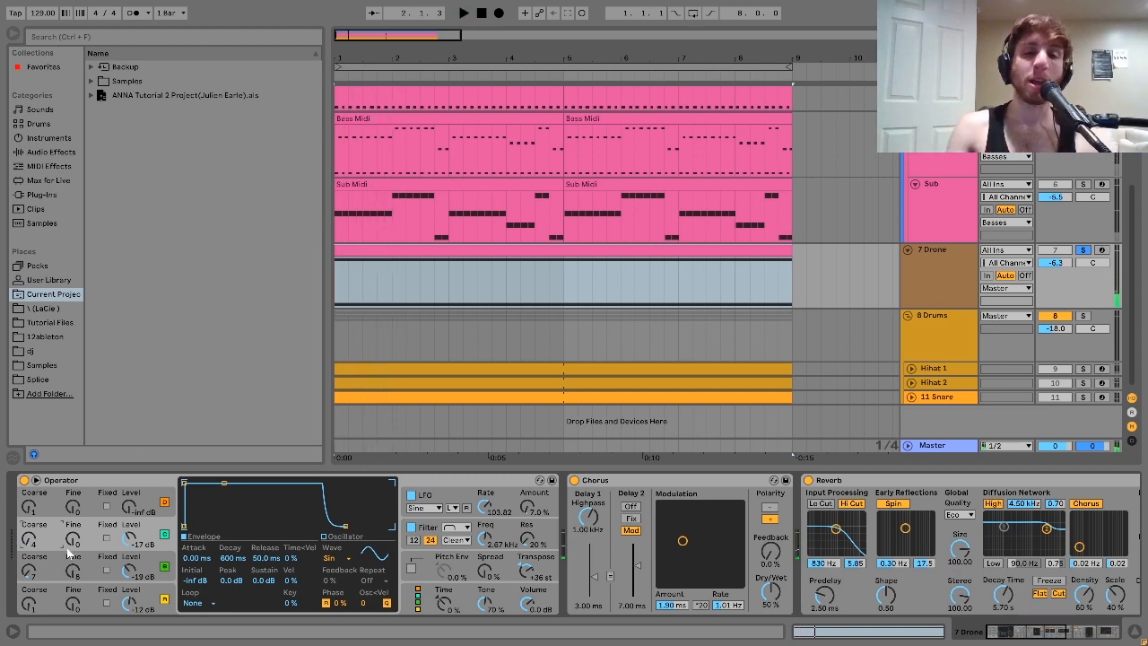
- Play the Drone with its Operator filter bypassed and re-enabled to compare the sound
left_click(421, 528)
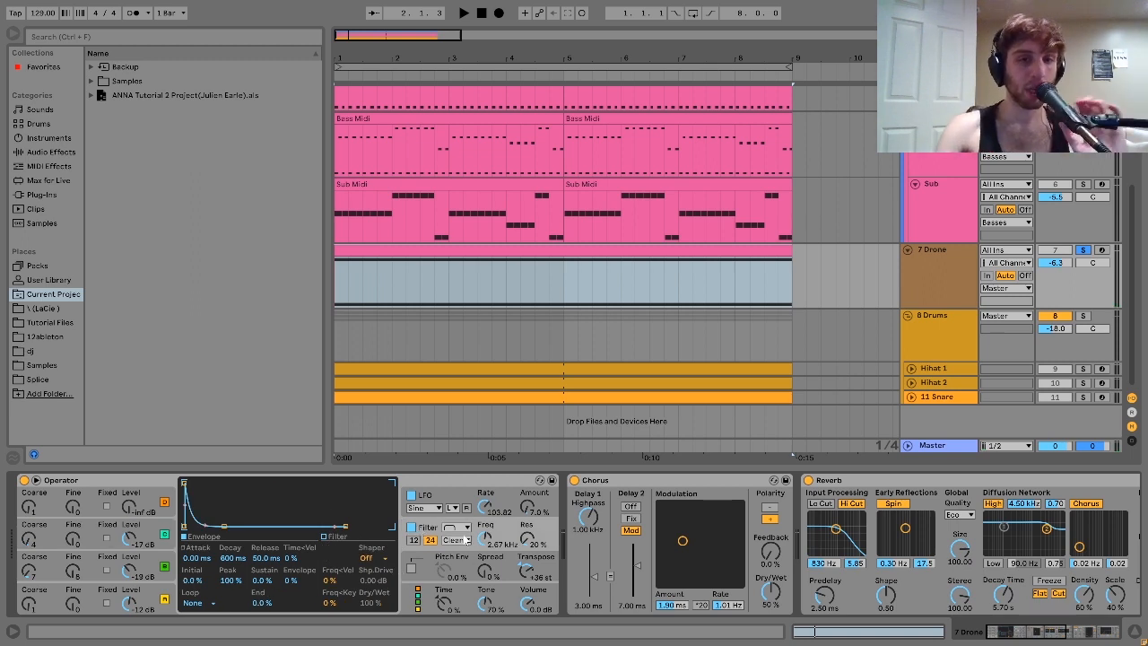
key("space")
left_click(411, 528)
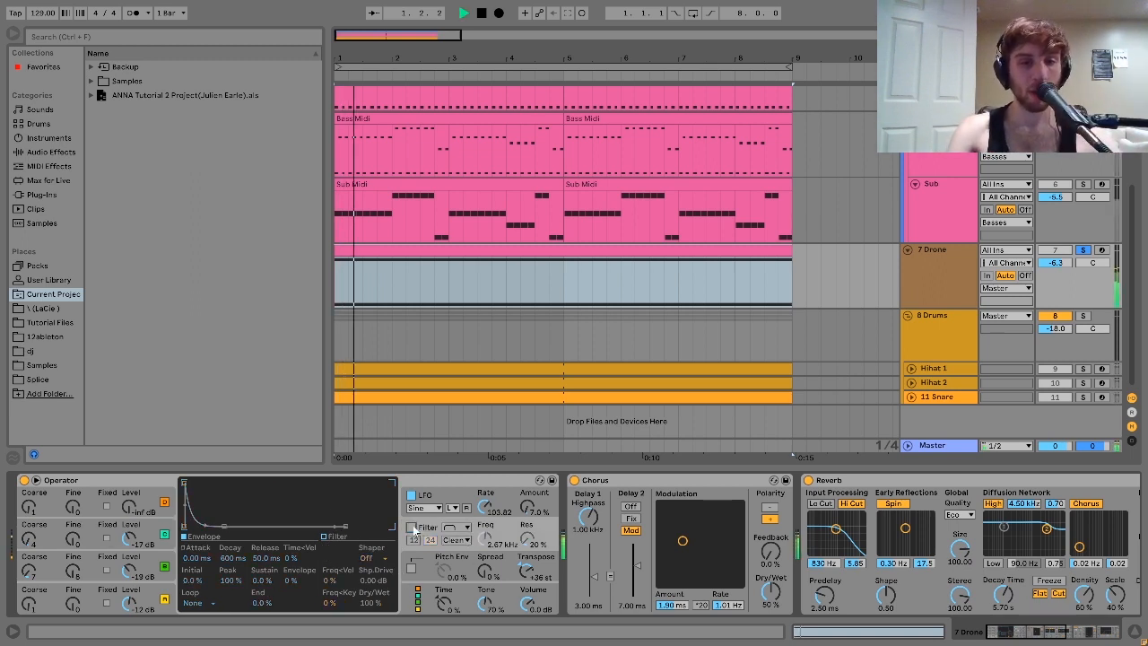
left_click(411, 529)
key("space")
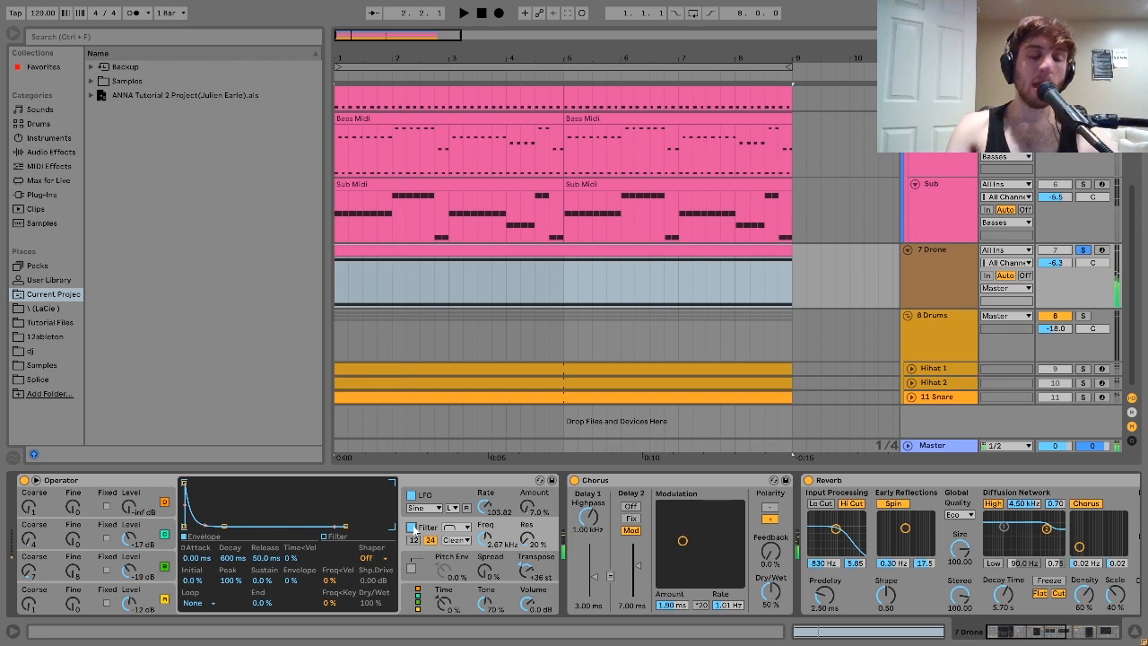
- Audition the Drone's Operator LFO with higher Amounts such as 16%, restore it to 7.0%, and play again
left_click(447, 489)
left_click(451, 498)
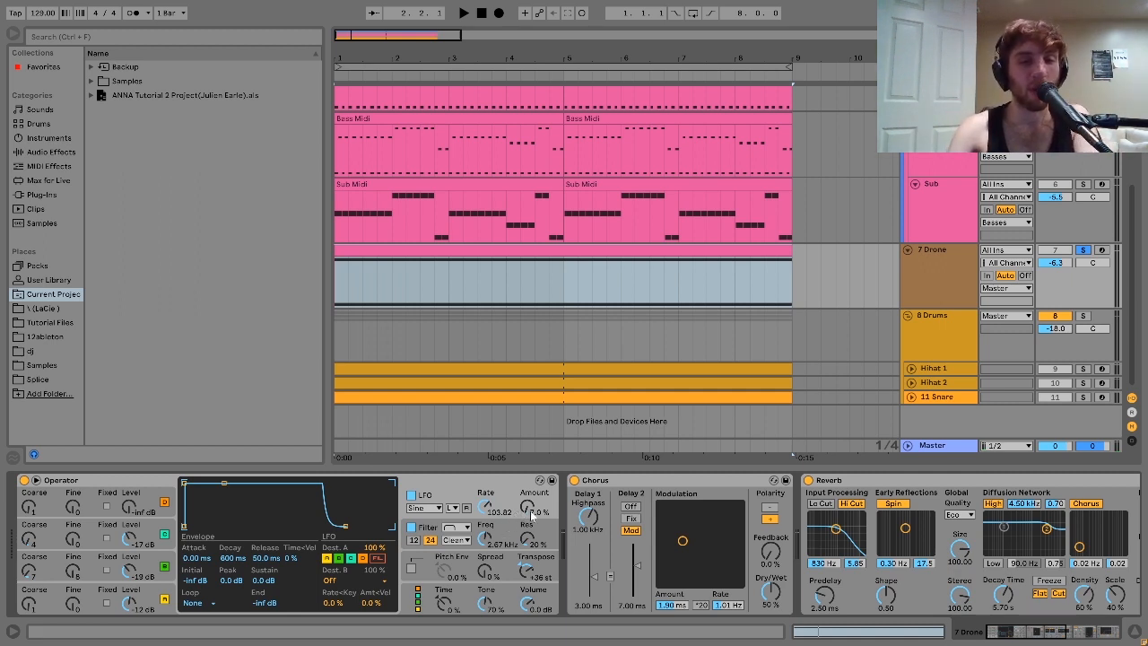
key("space")
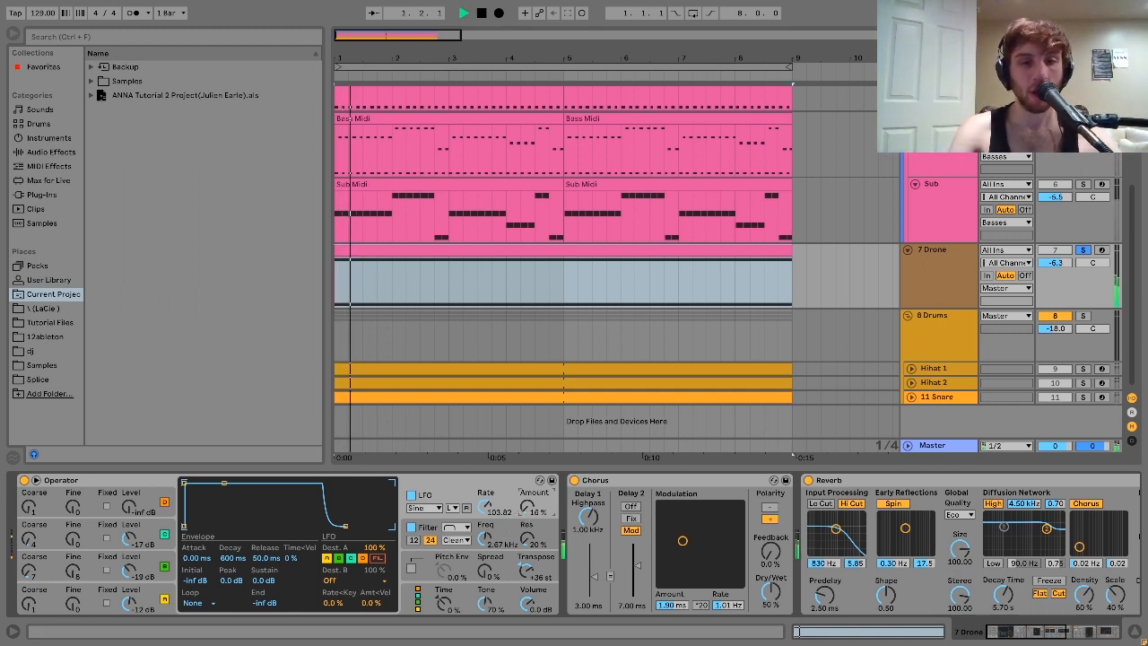
key("space")
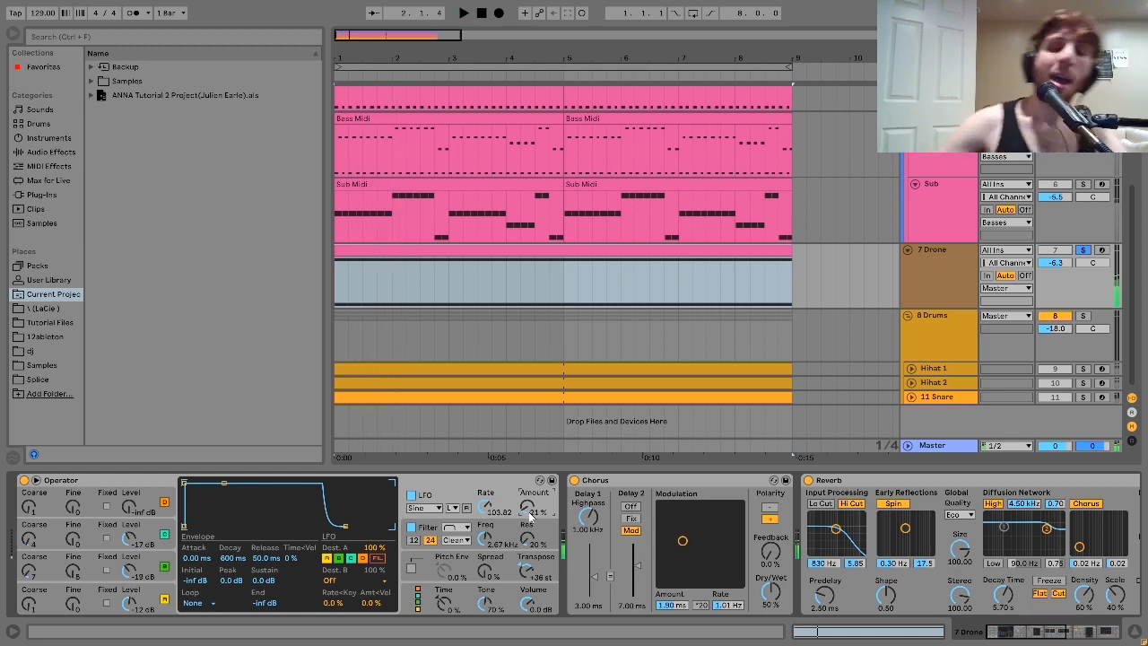
key("space")
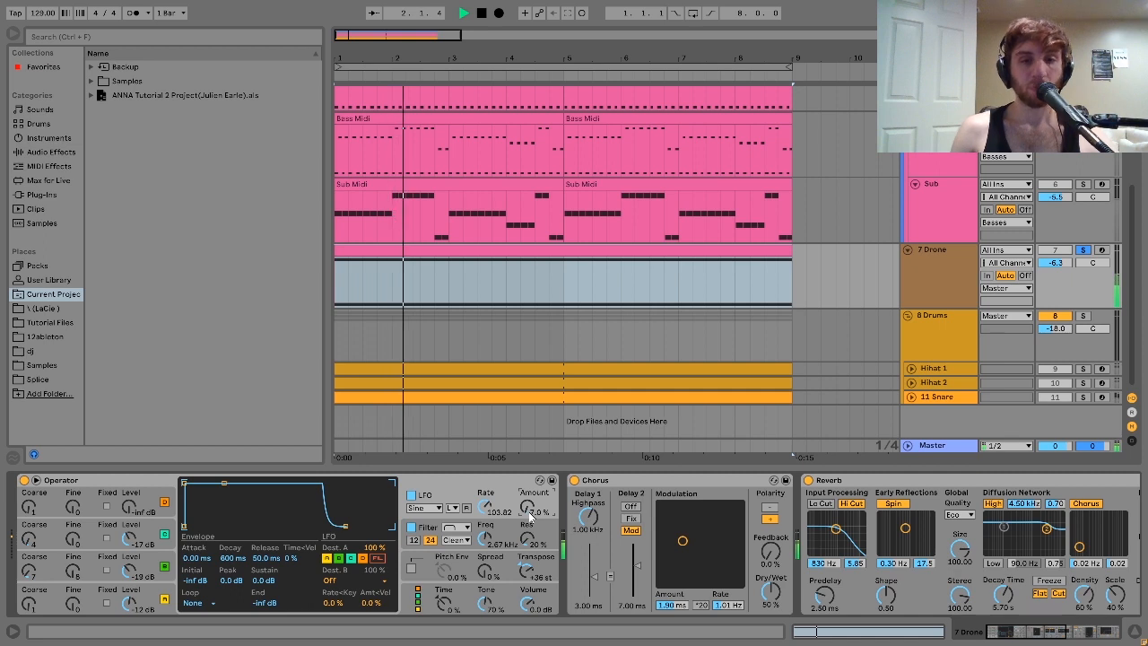
key("space")
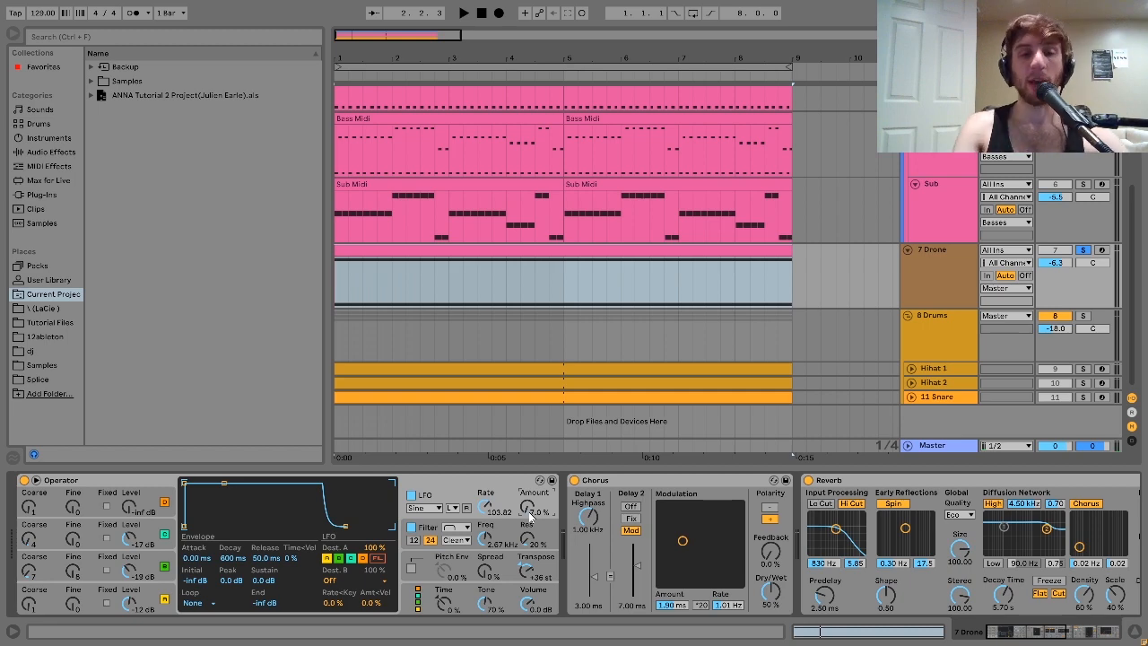
- Examine the Drone's Chorus, Reverb, sidechained Compressor and Auto Filter, with a short playback
scroll(529, 515, "right", 4)
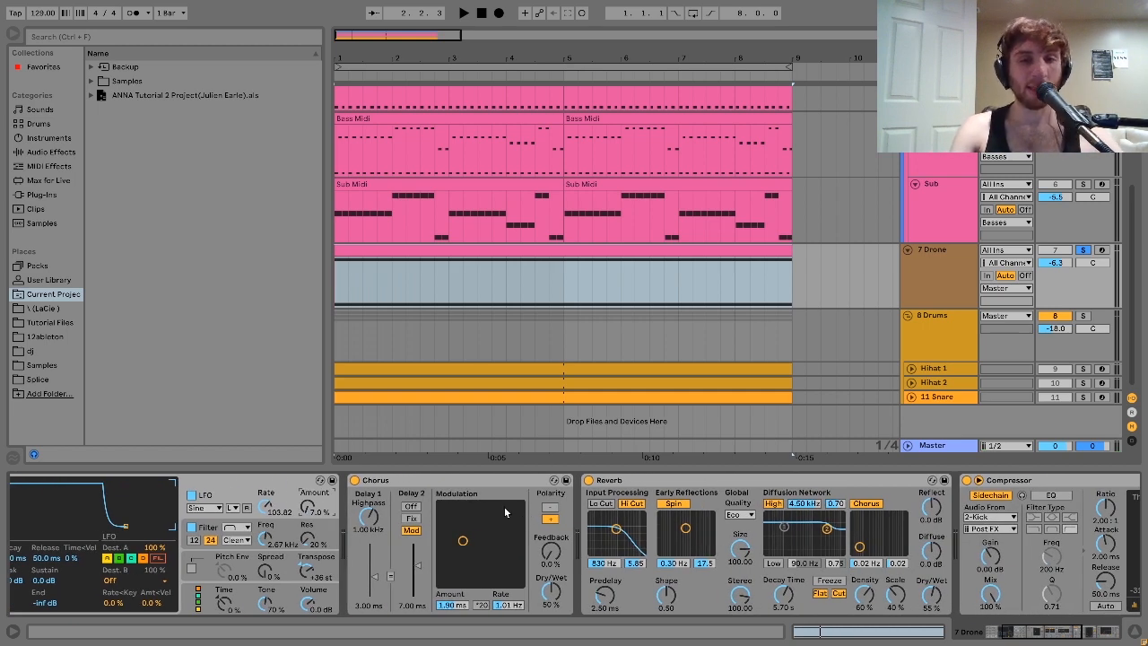
scroll(506, 508, "right", 5)
scroll(504, 506, "right", 2)
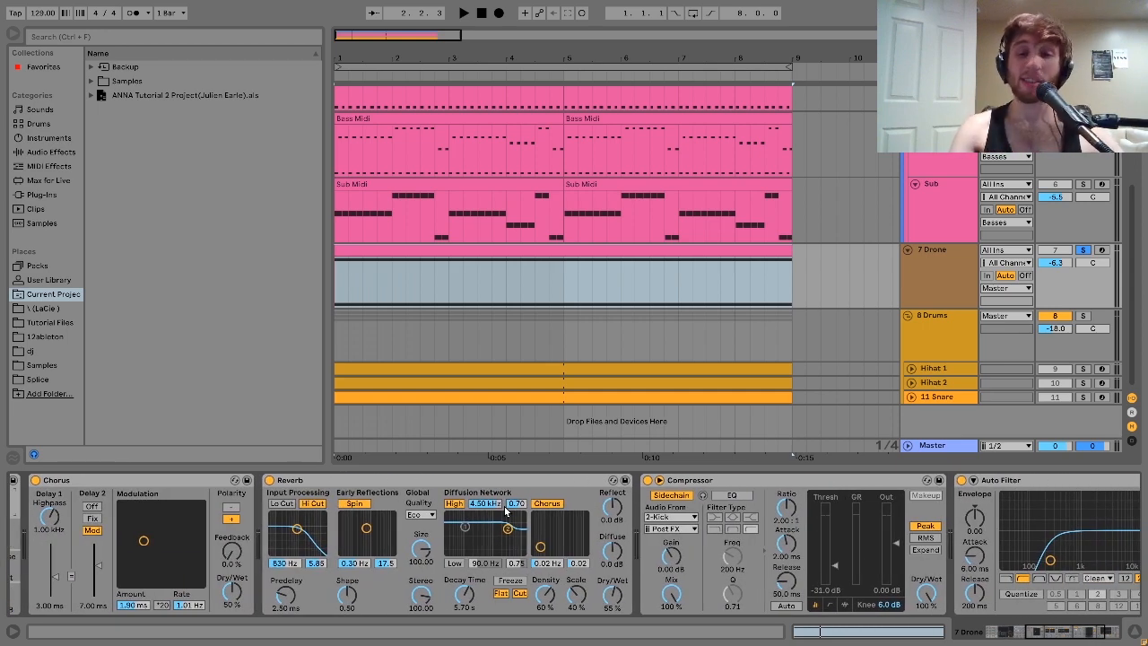
scroll(507, 512, "right", 6)
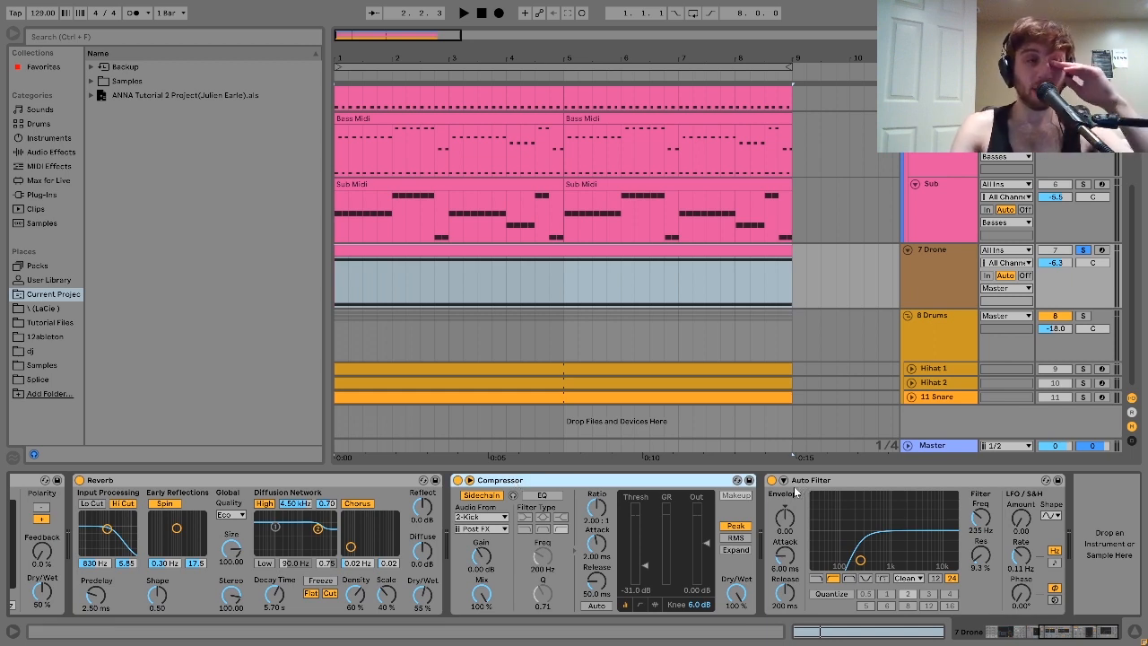
key("space")
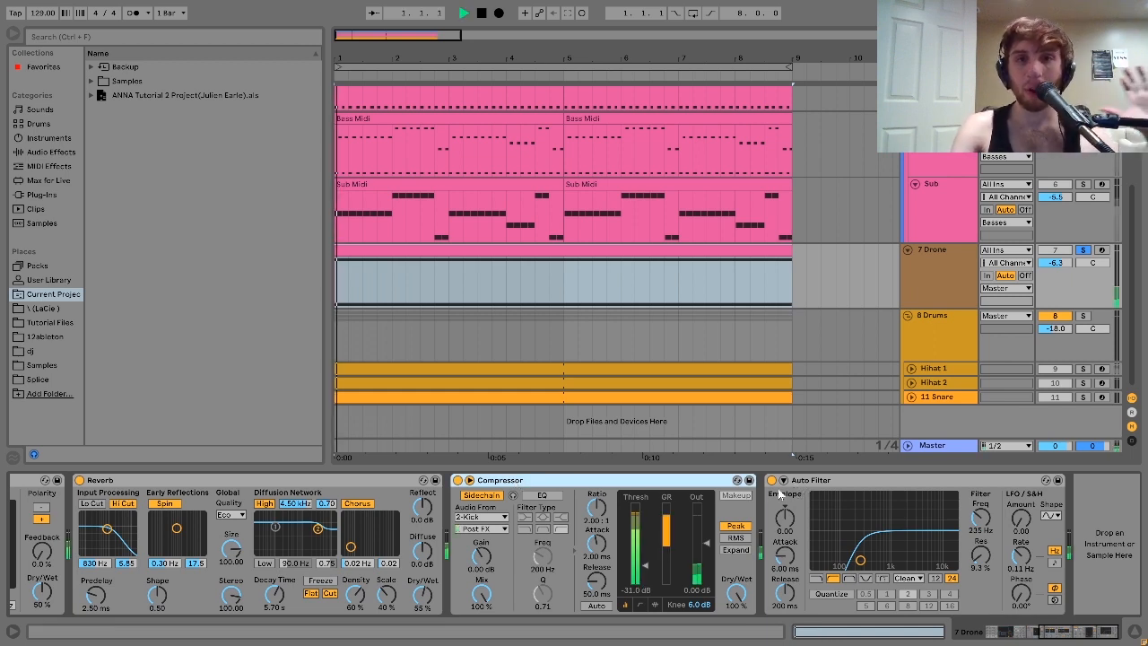
key("space")
- Unsolo the Drone track and play the full mix twice to hear the drone in context
left_click(1082, 250)
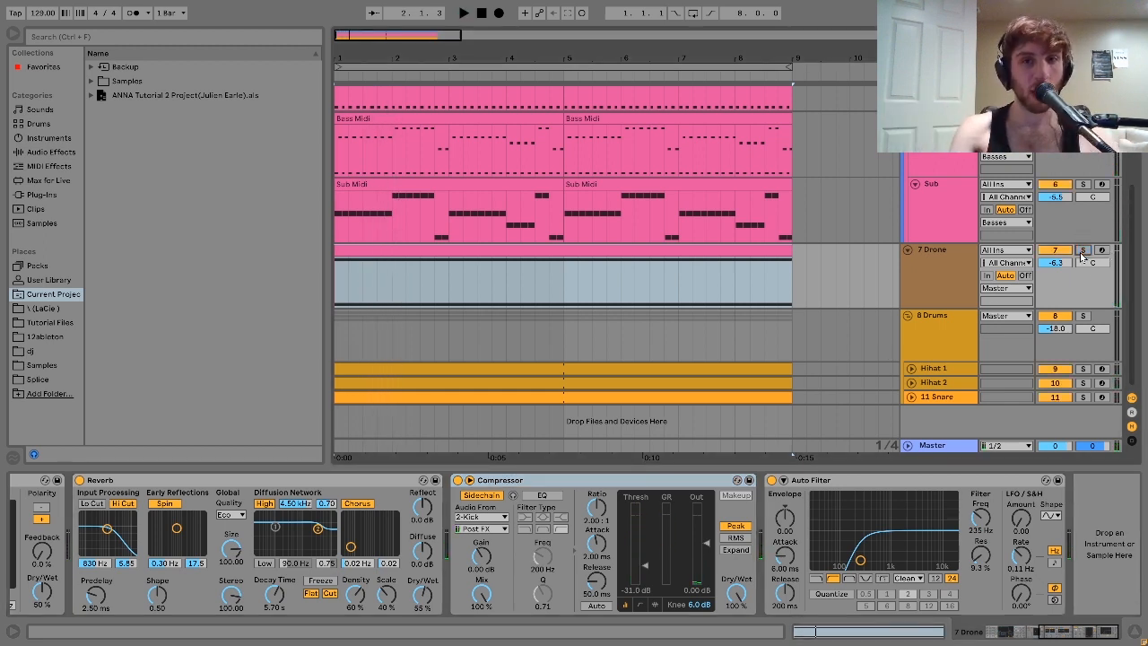
key("space")
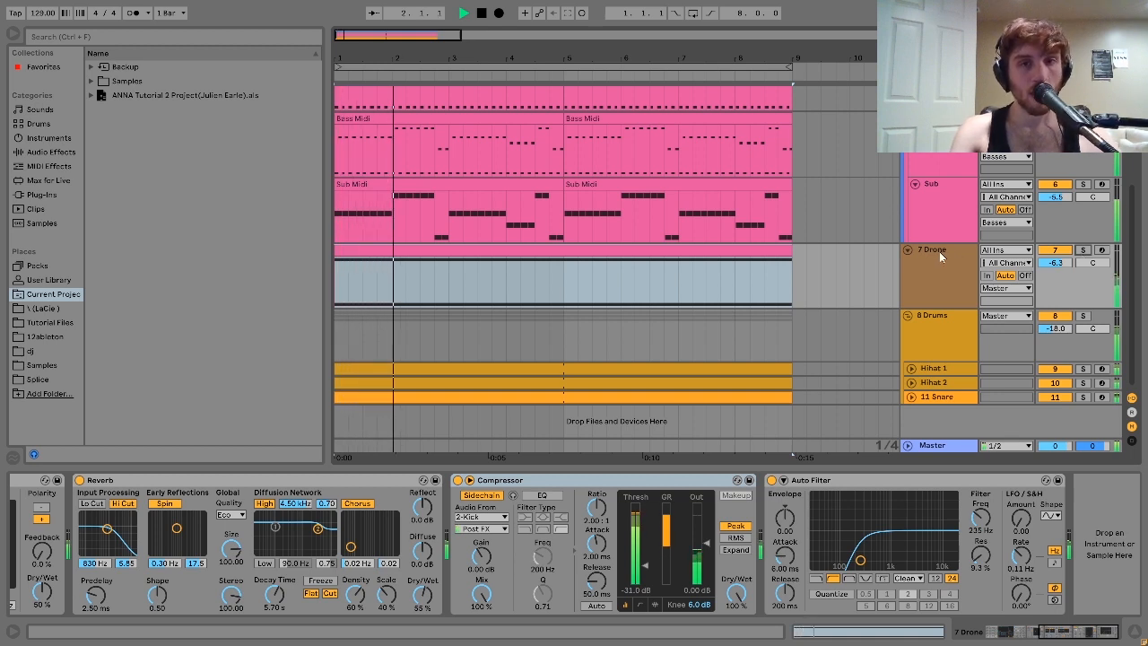
key("space")
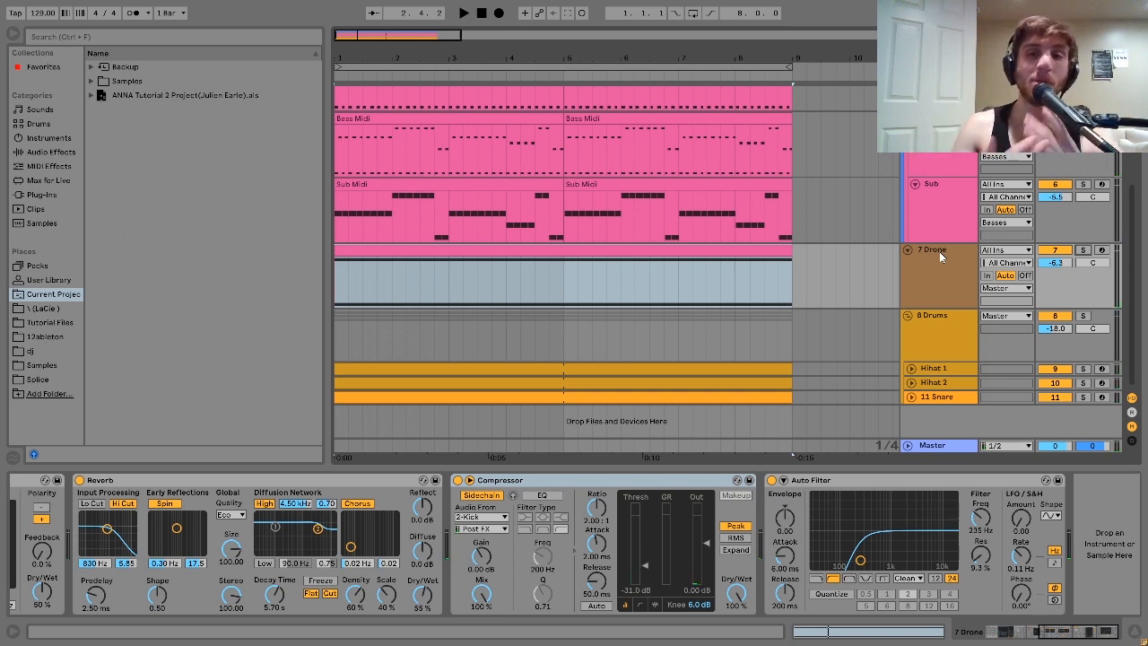
key("space")
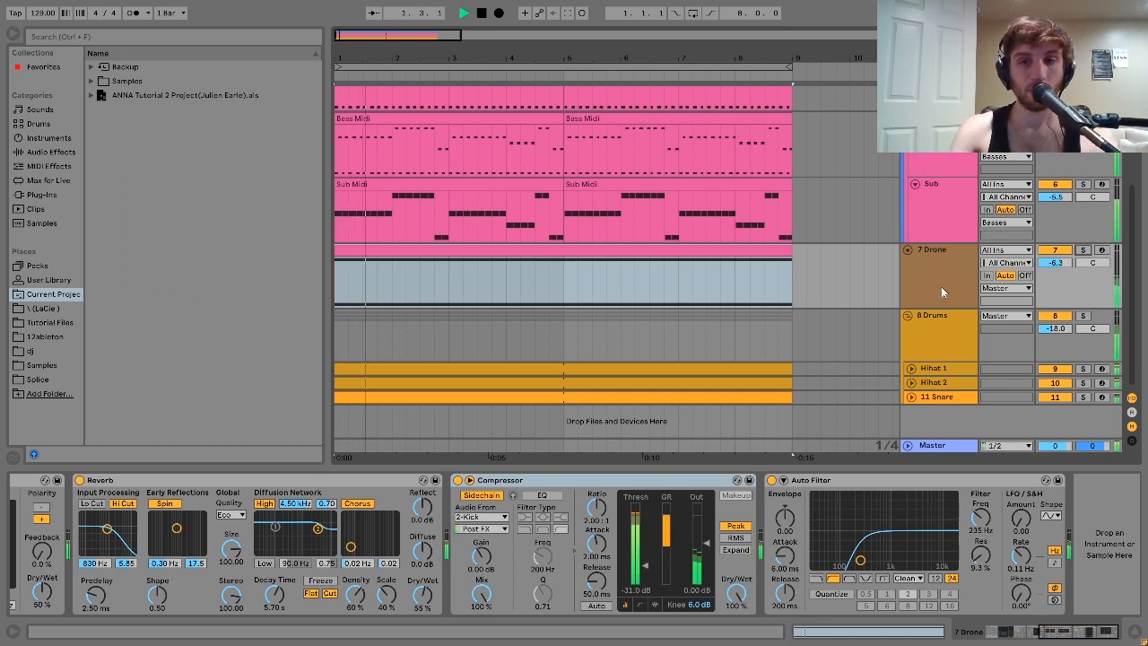
key("space")
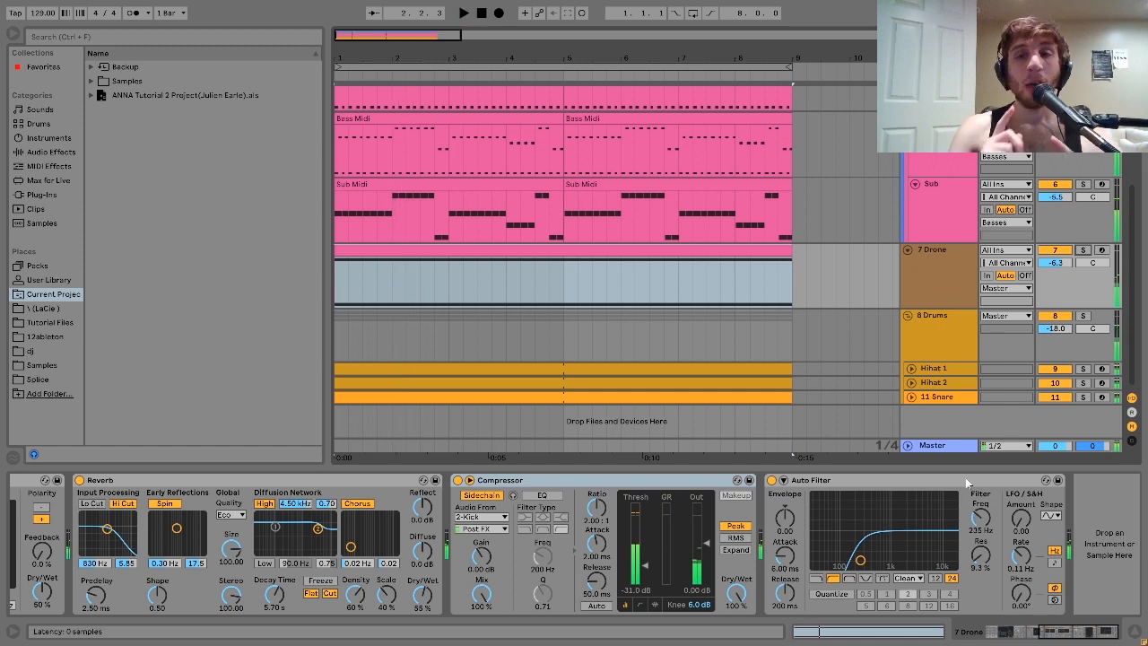
- Solo the Hihat 1 and Hihat 2 tracks together and start playback
left_click(1015, 364)
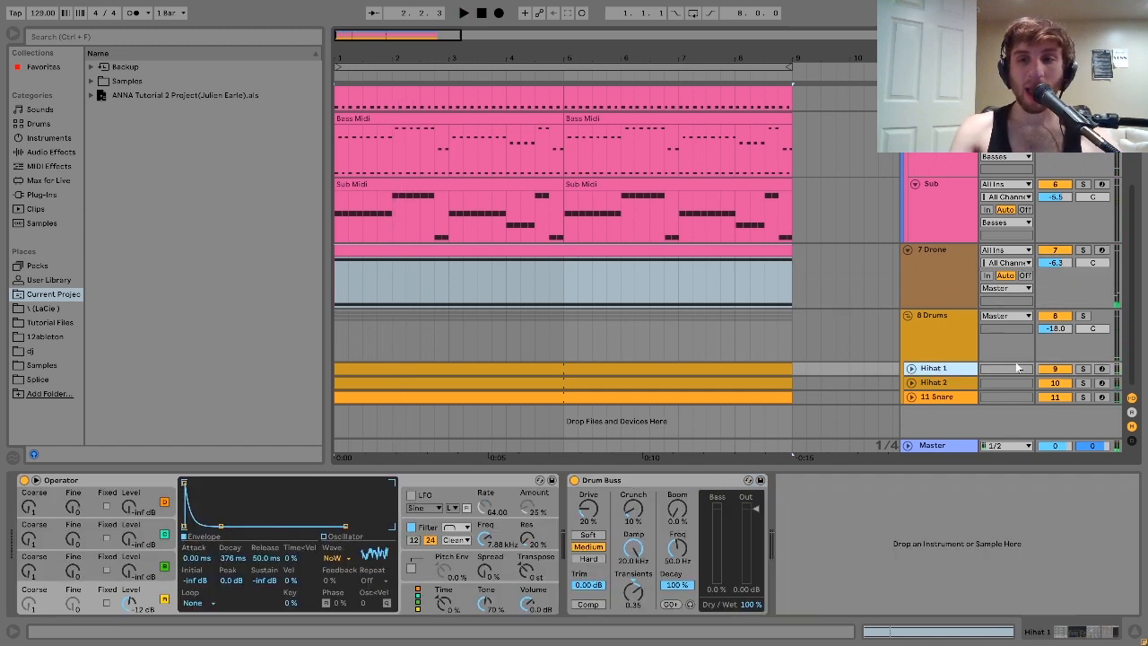
left_click(1082, 368)
left_click(1083, 382, "ctrl")
key("space")
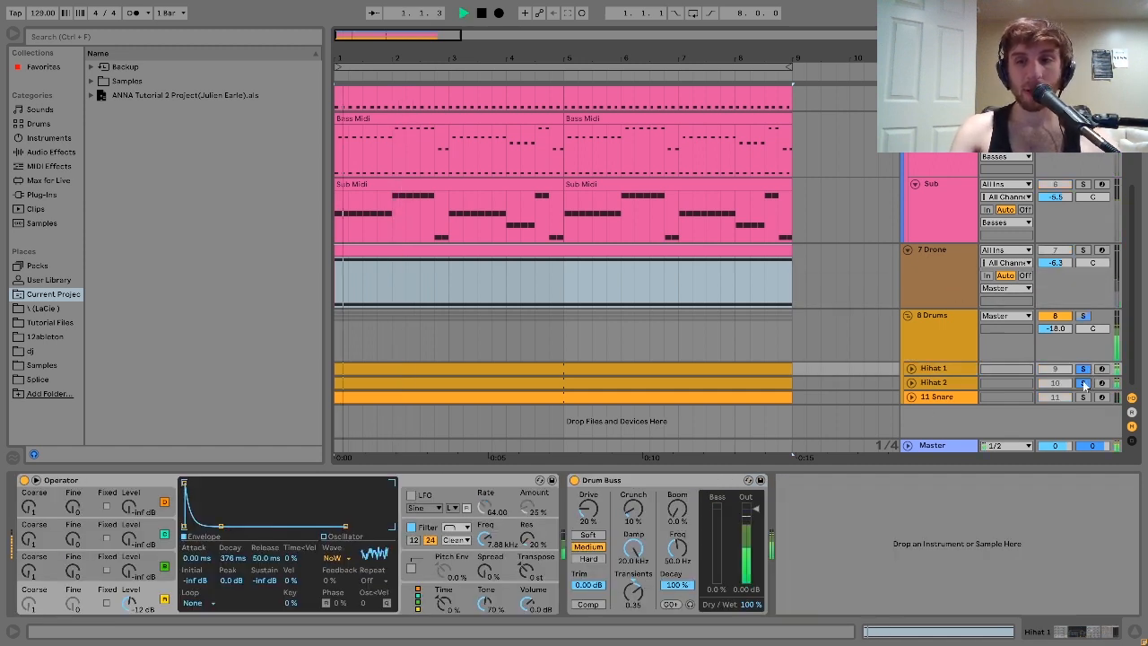
- Unfold the Hihat 2 and Hihat 1 tracks in the arrangement and stop playback
left_click(953, 384)
key("u")
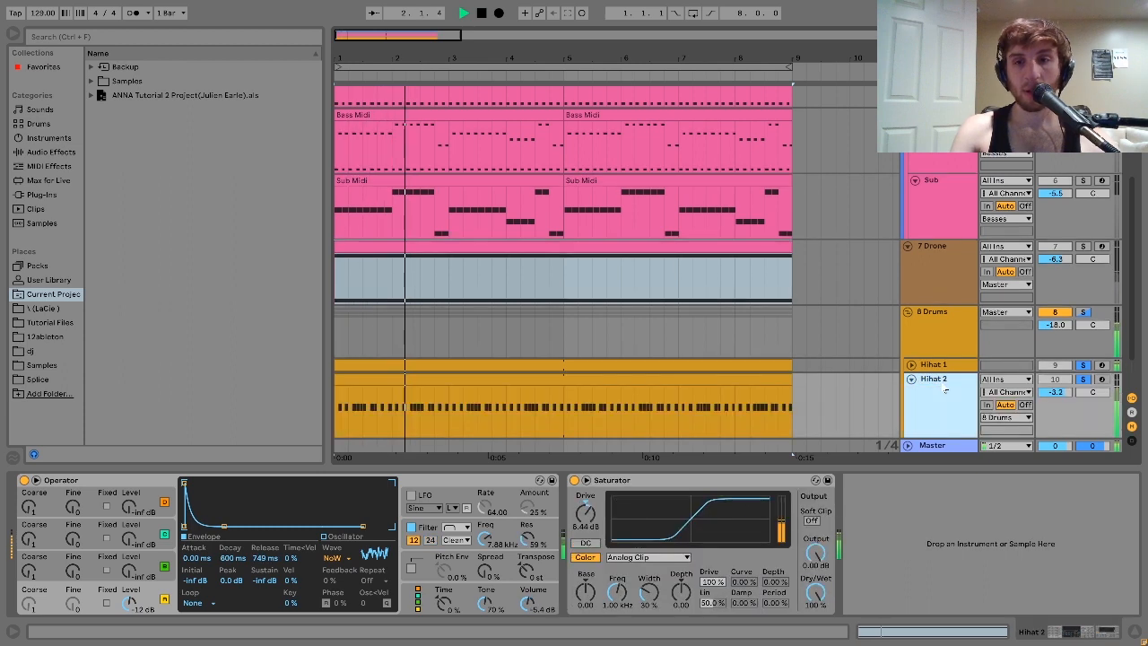
key("Up")
key("u")
key("space")
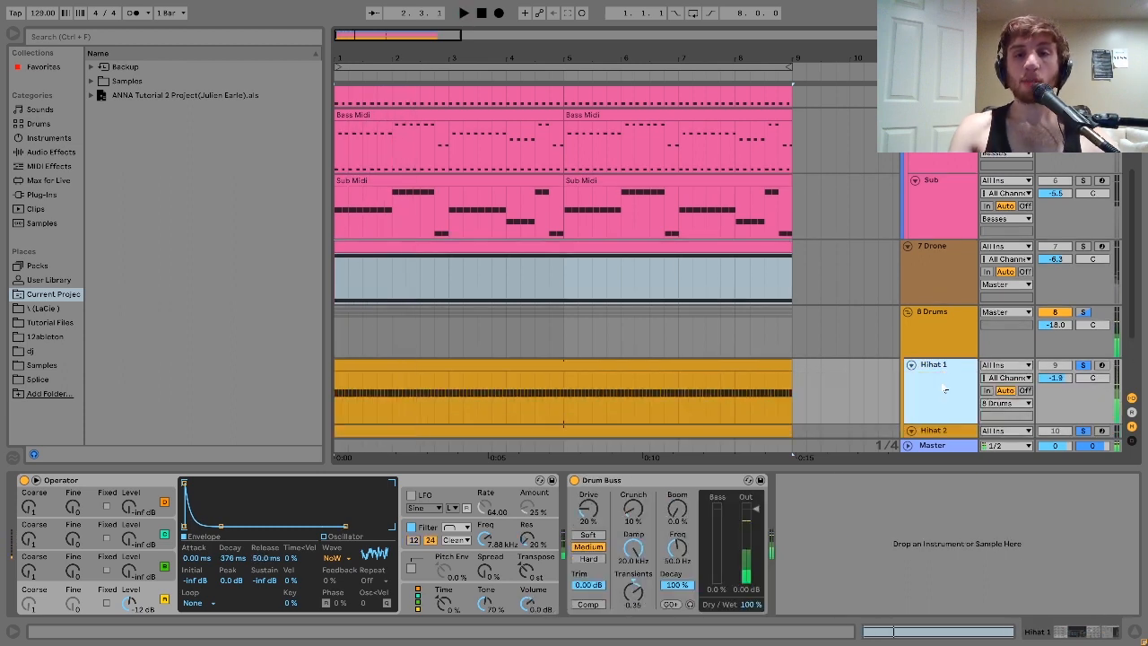
- Play Hihat 1 soloed on its own, and Hihat 2 soloed on its own, to compare their patterns
left_click(1084, 366)
left_click(958, 377)
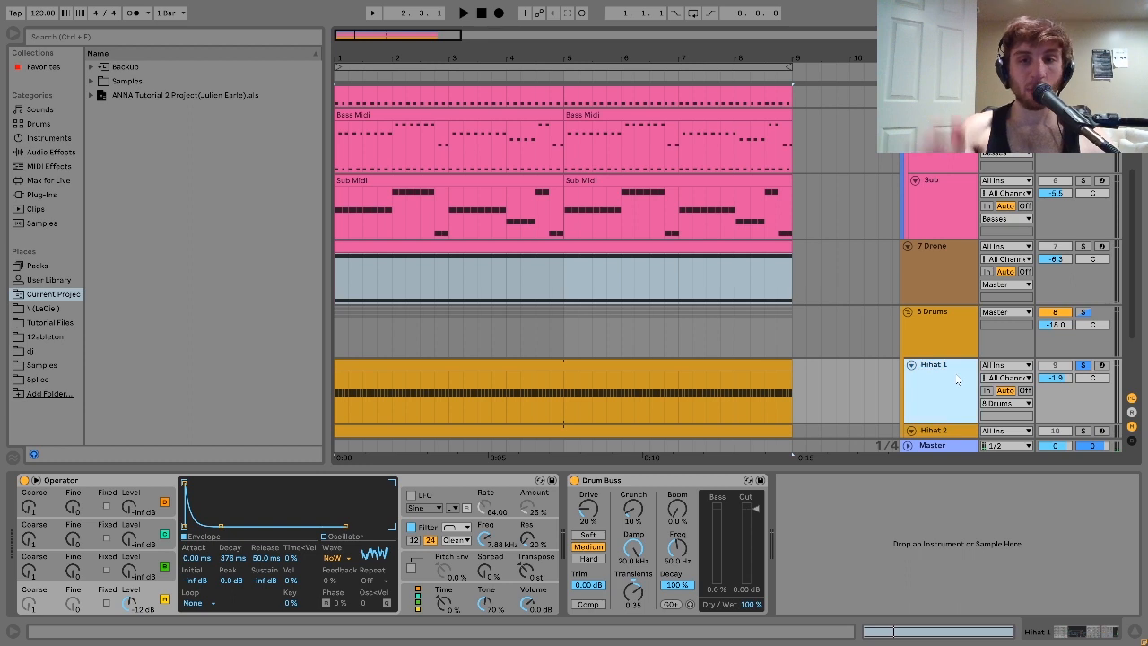
key("space")
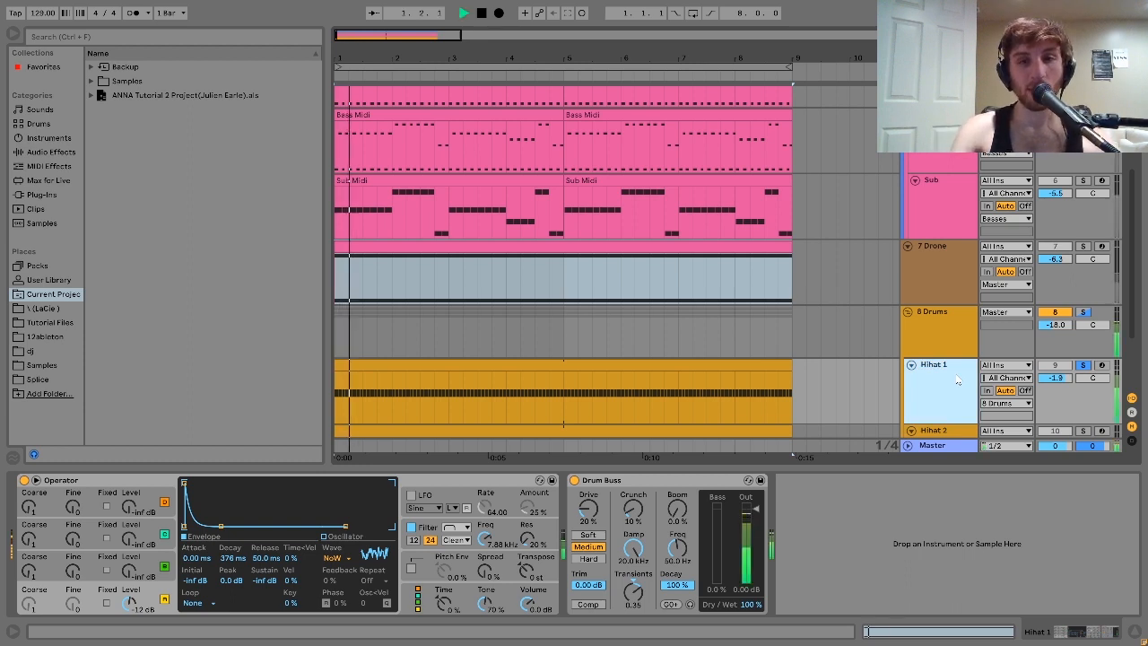
scroll(955, 373, "down", 3)
left_click(1082, 330)
key("space")
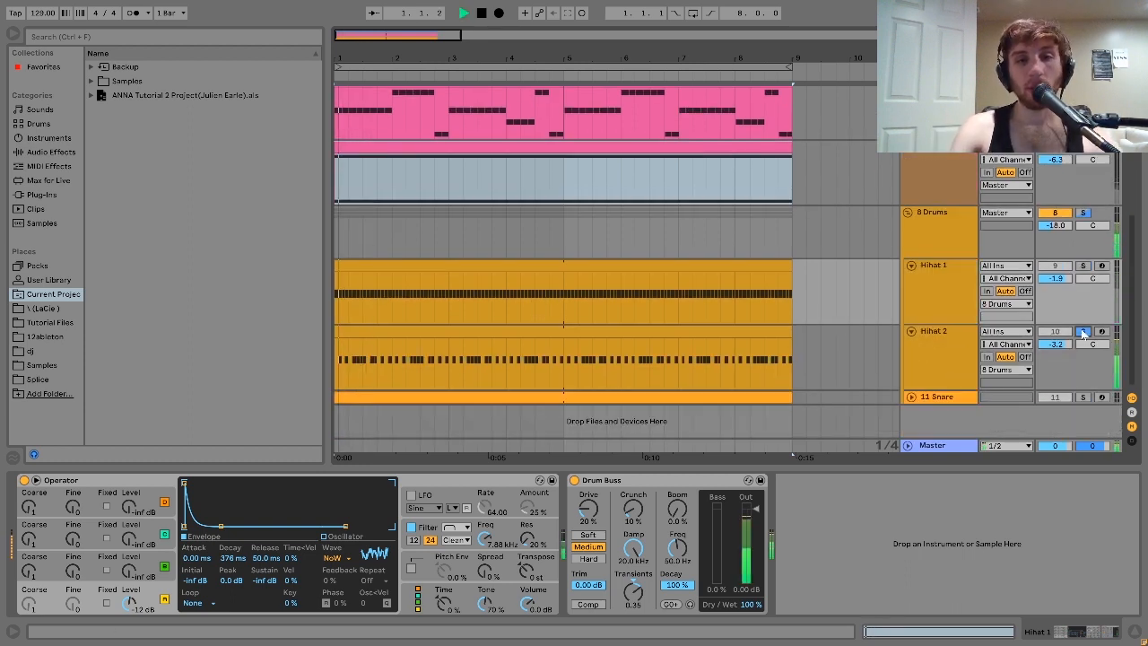
- Add Hihat 1 to the solo and play both hi-hats together
left_click(1083, 265, "ctrl")
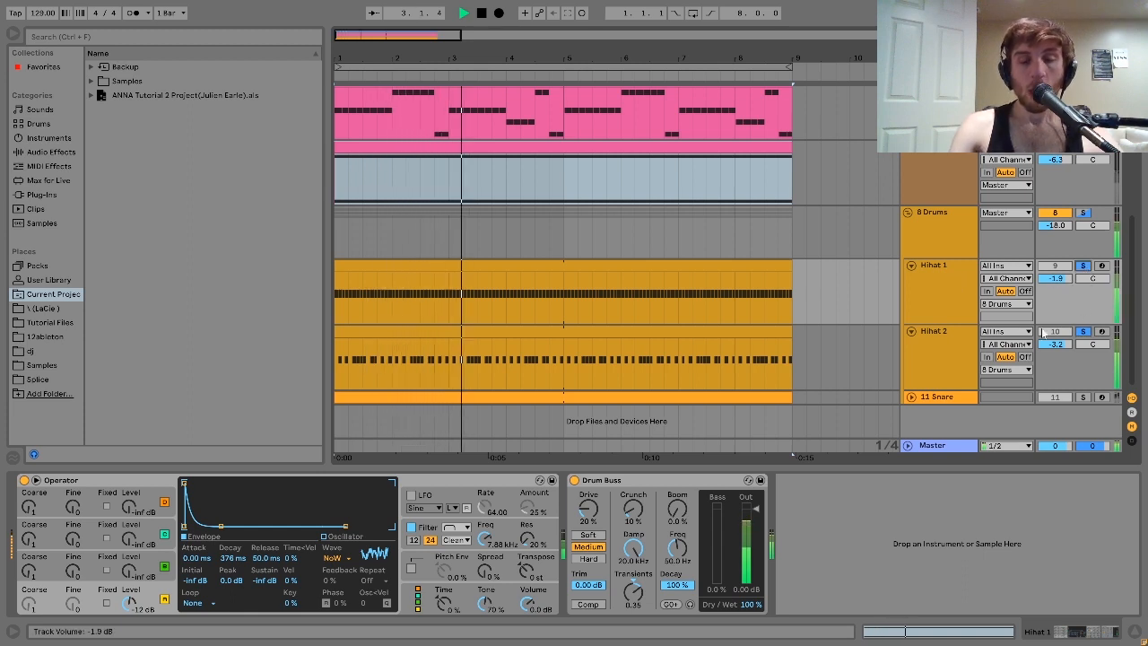
key("space")
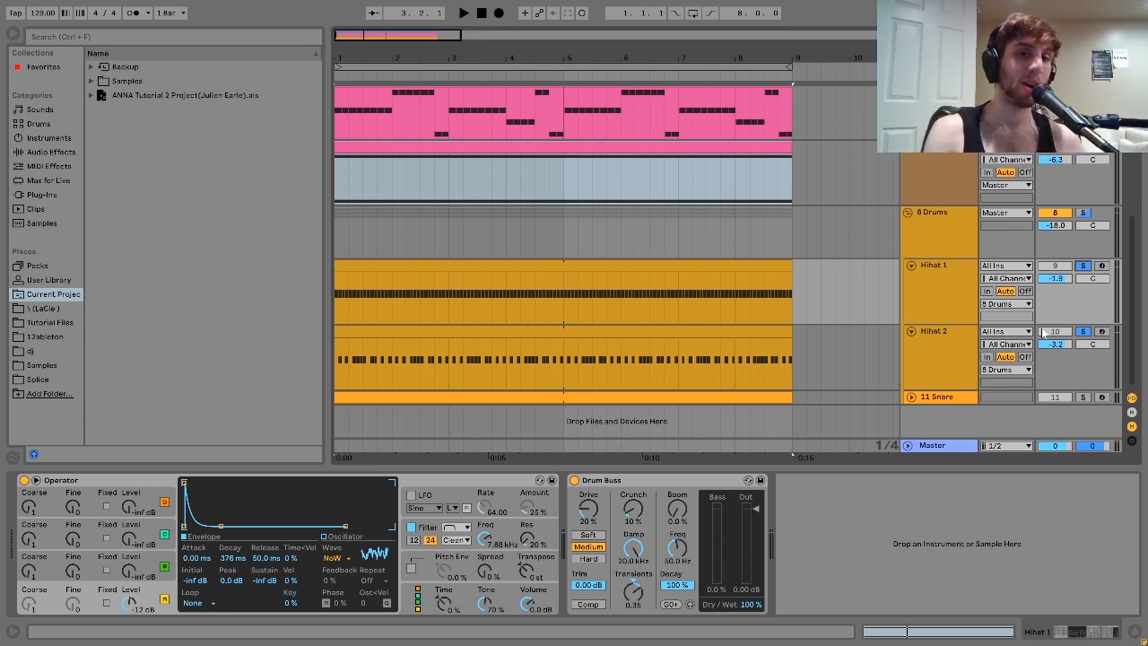
key("space")
key("space")
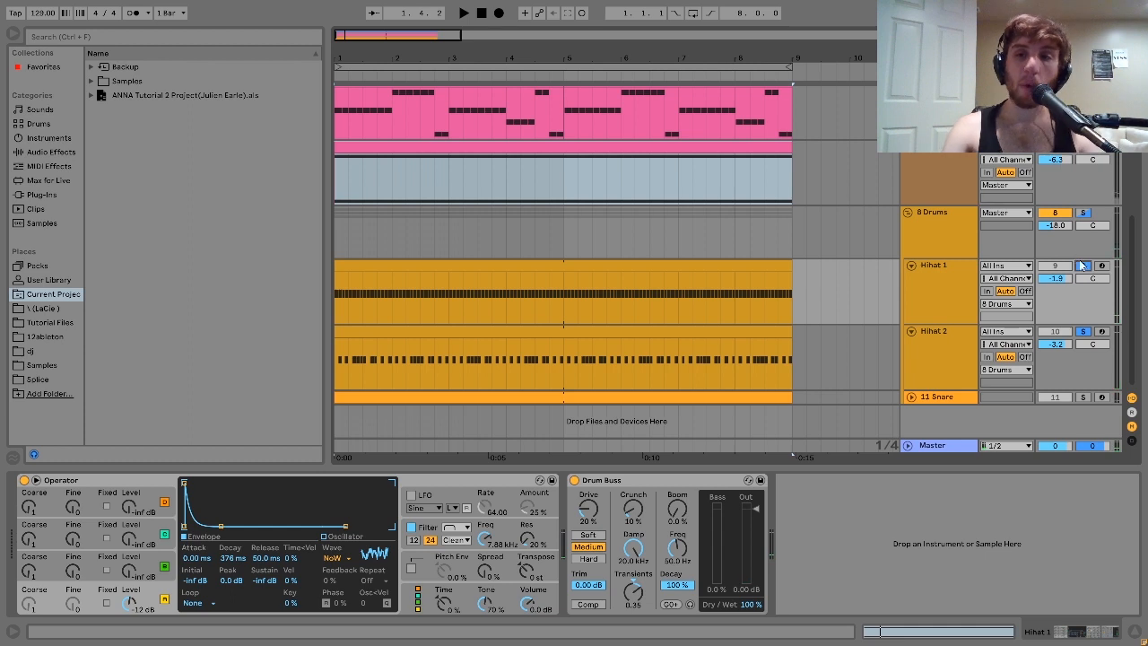
- Solo Hihat 1 and play it with its Operator filter bypassed and re-enabled to compare
left_click(1082, 265)
left_click(942, 278)
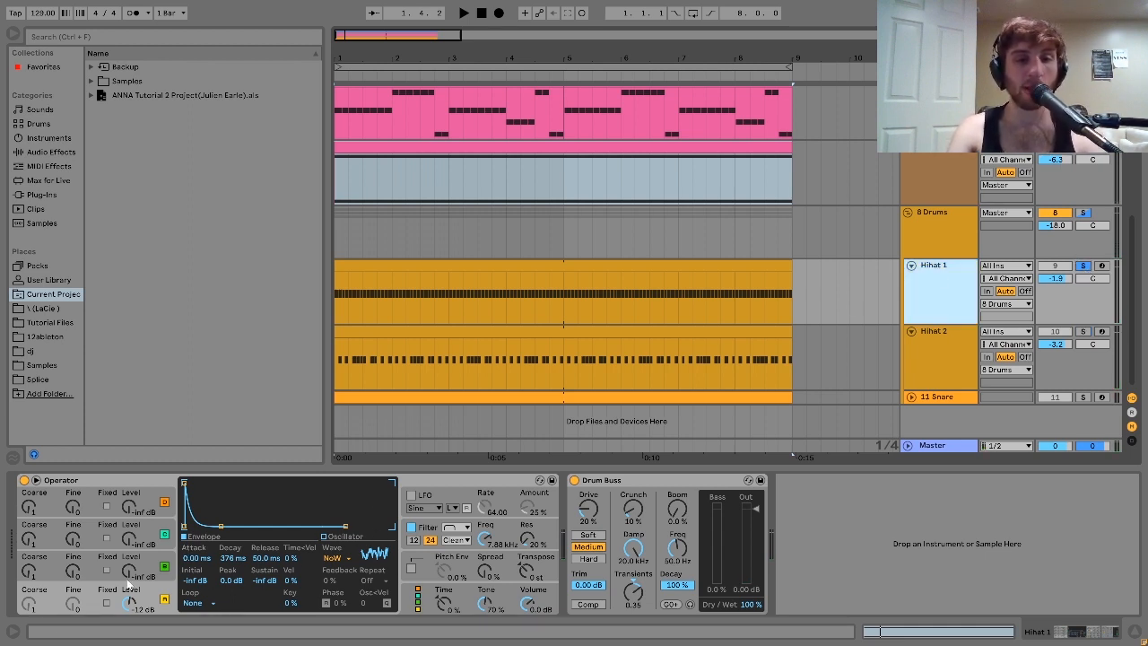
left_click(428, 528)
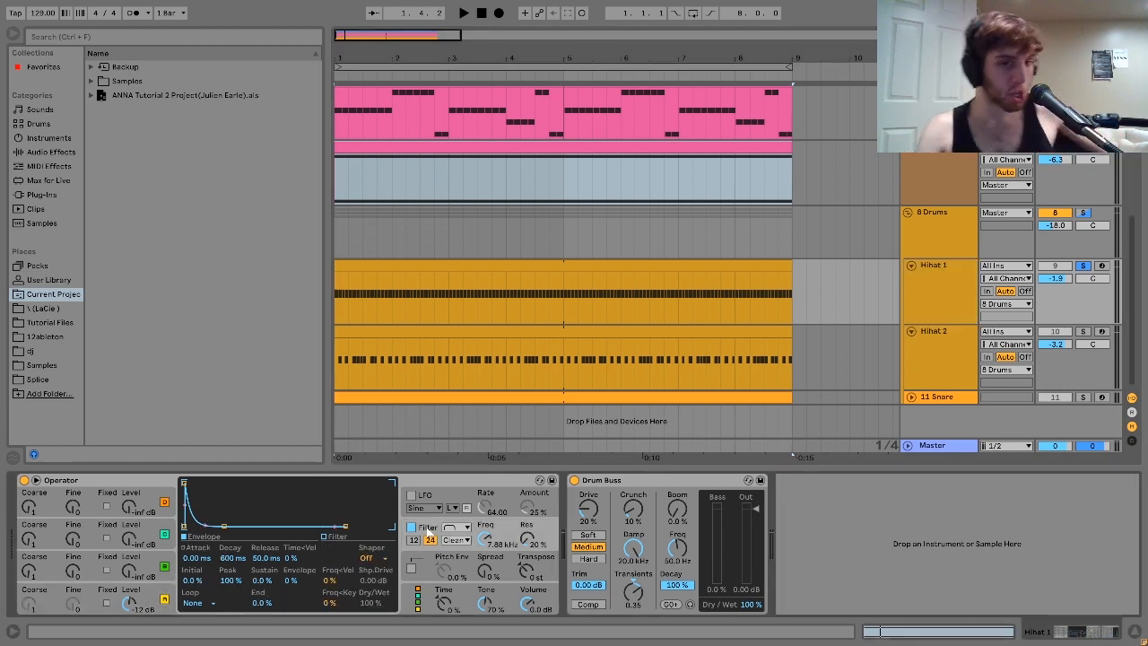
key("space")
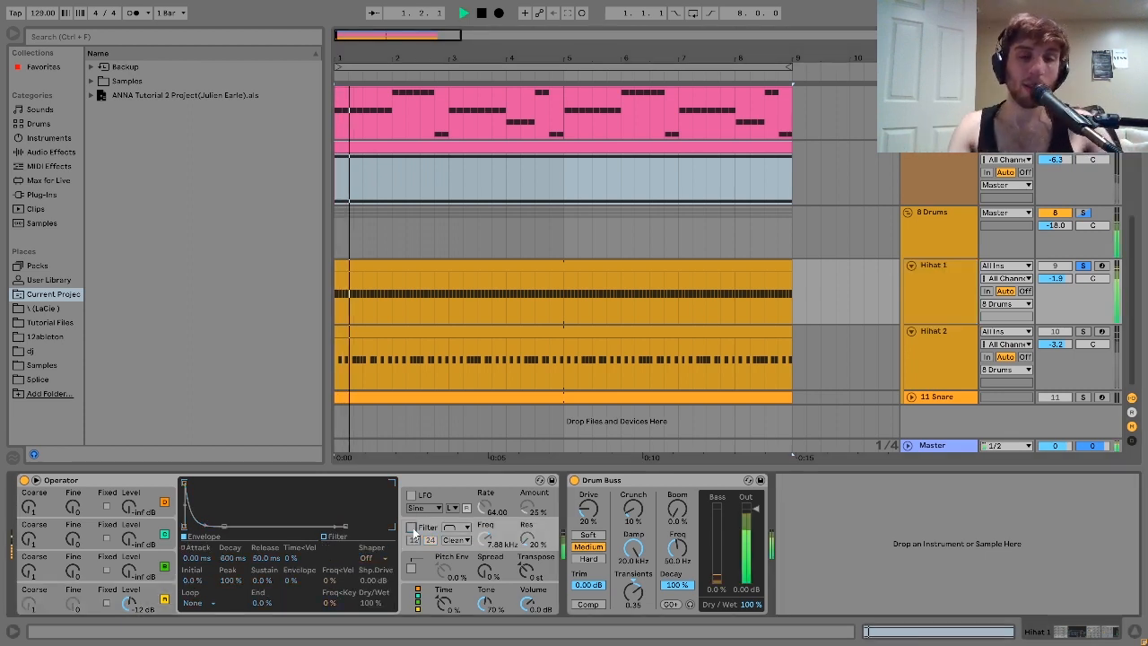
key("space")
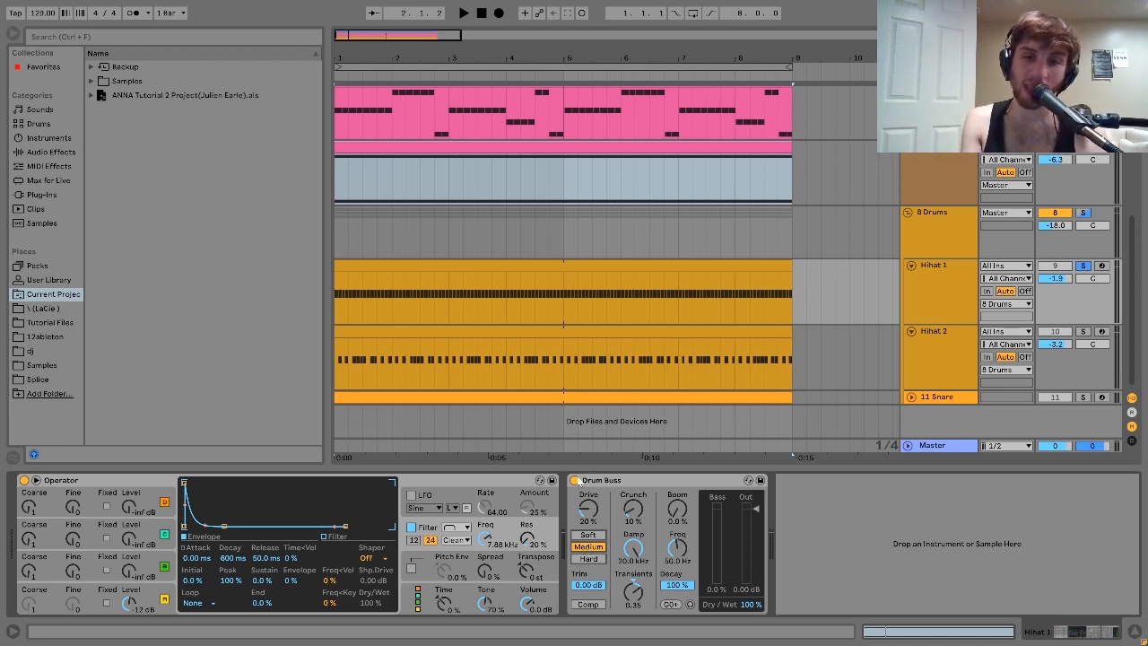
- Play Hihat 1 with its Drum Buss bypassed and re-enabled to compare
left_click(575, 480)
key("space")
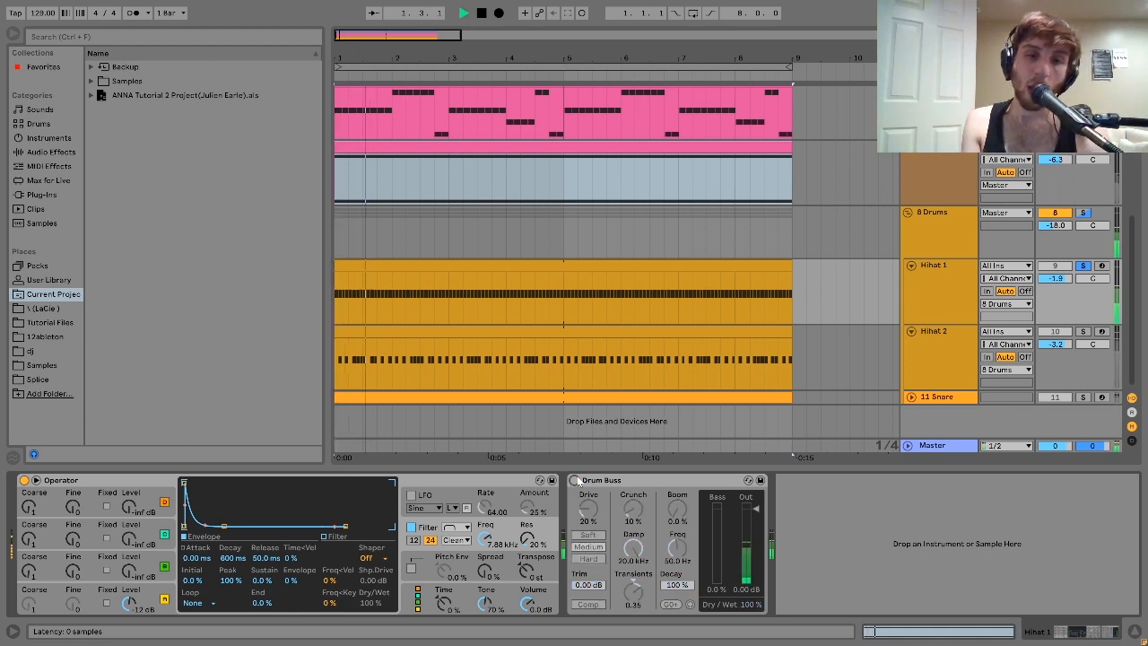
left_click(575, 480)
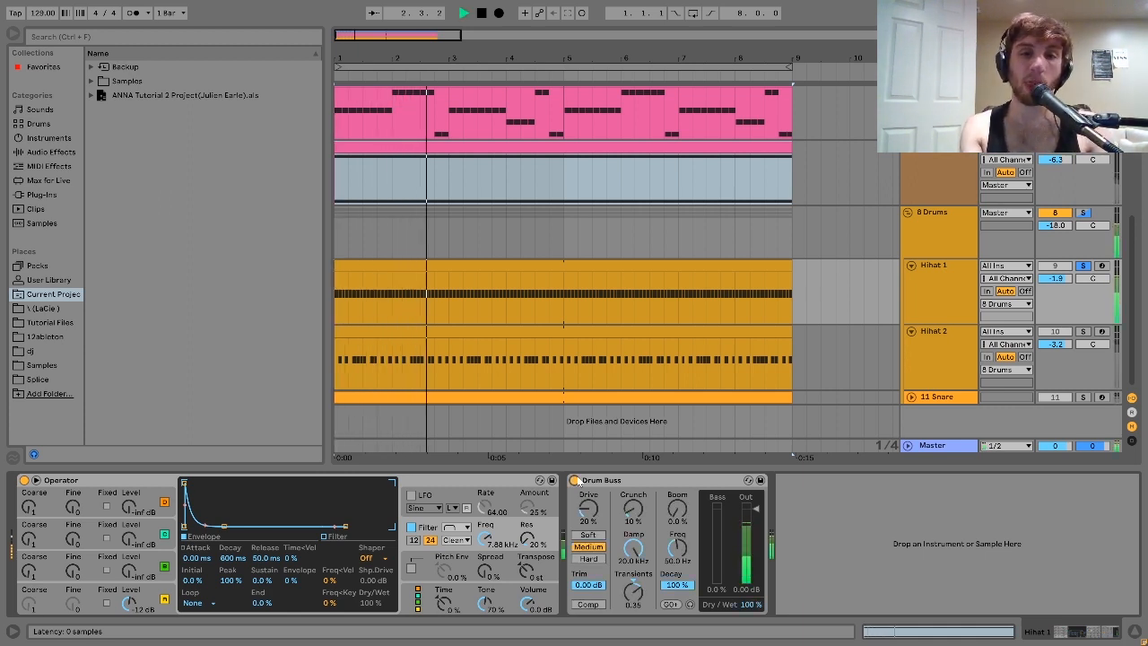
key("space")
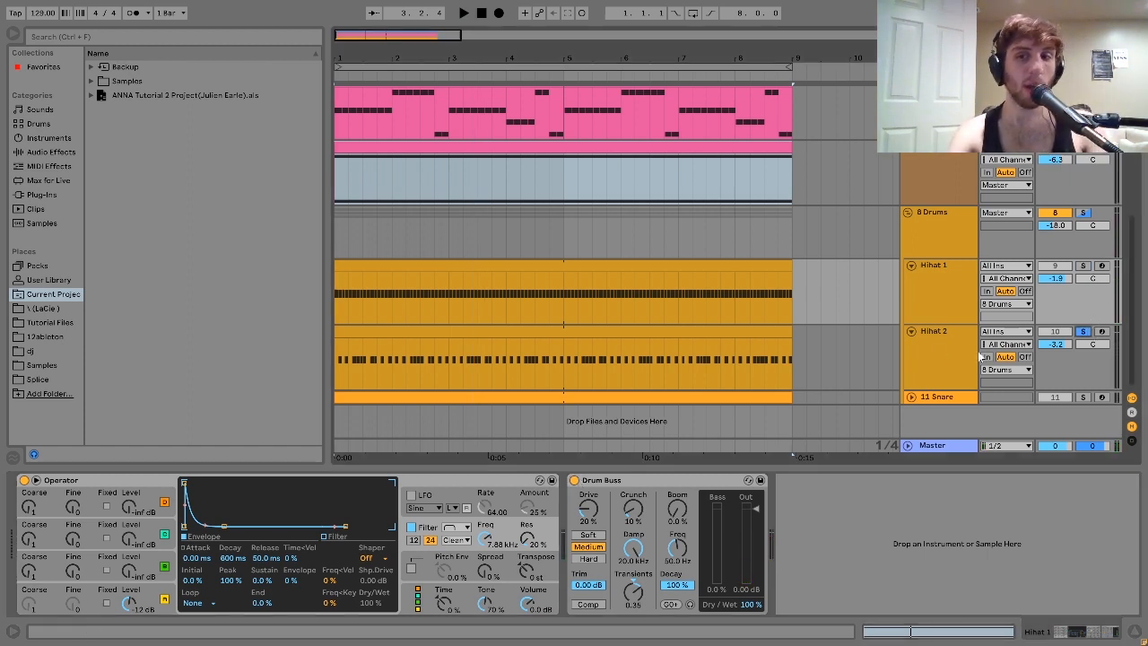
- Show Hihat 2's devices and its Operator filter settings, and play the track soloed
left_click(940, 356)
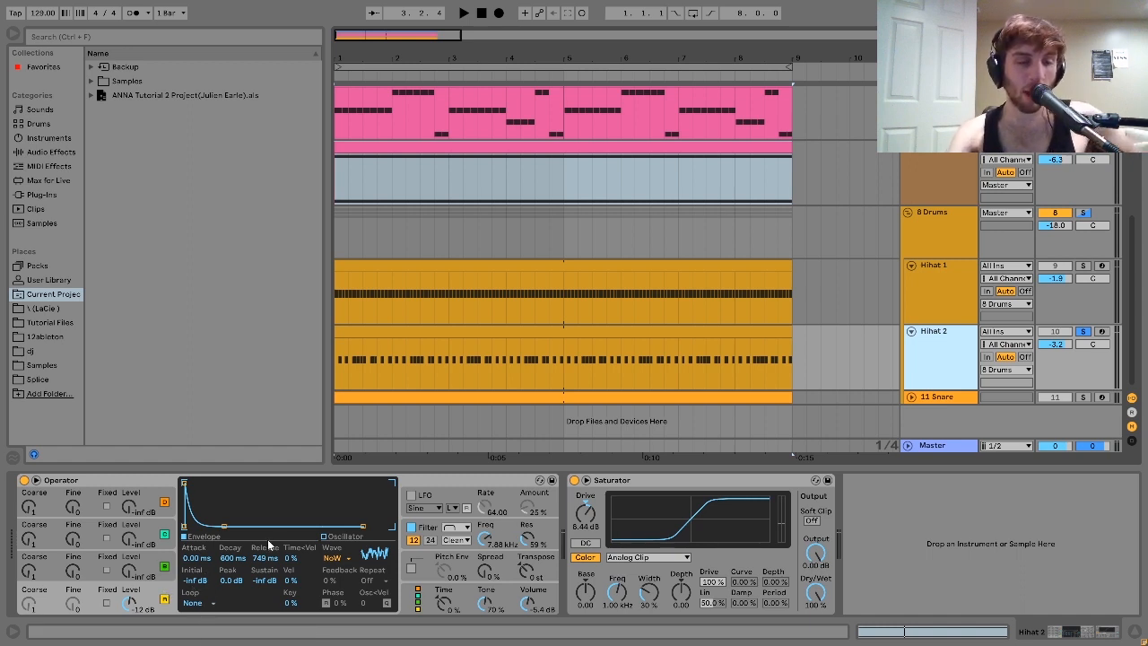
left_click(439, 532)
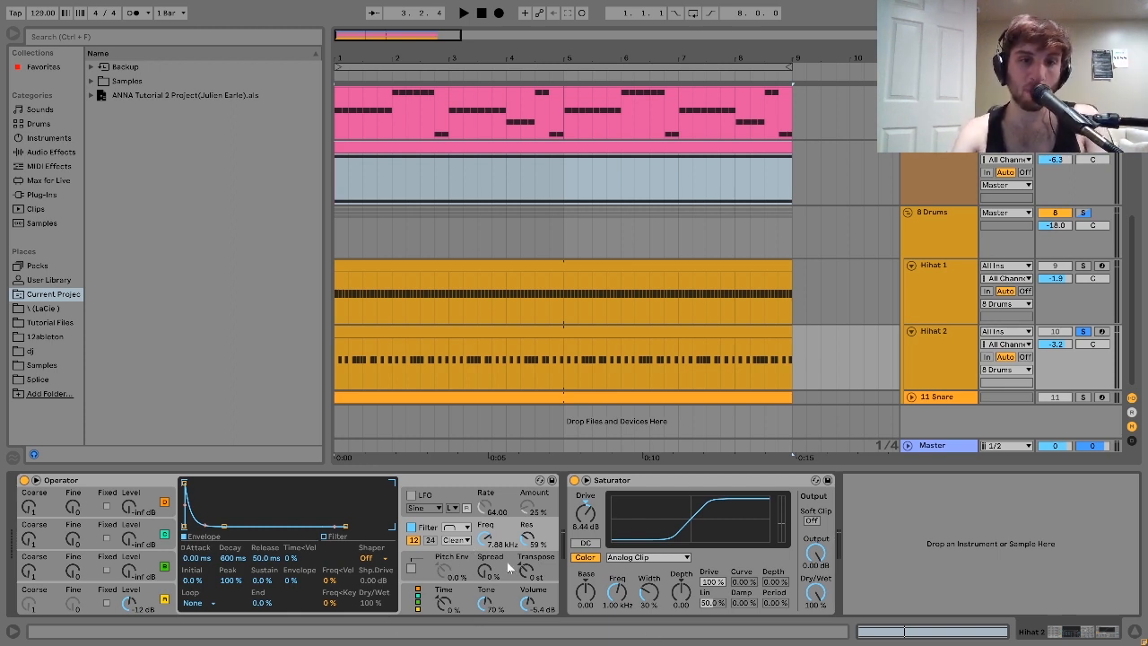
key("space")
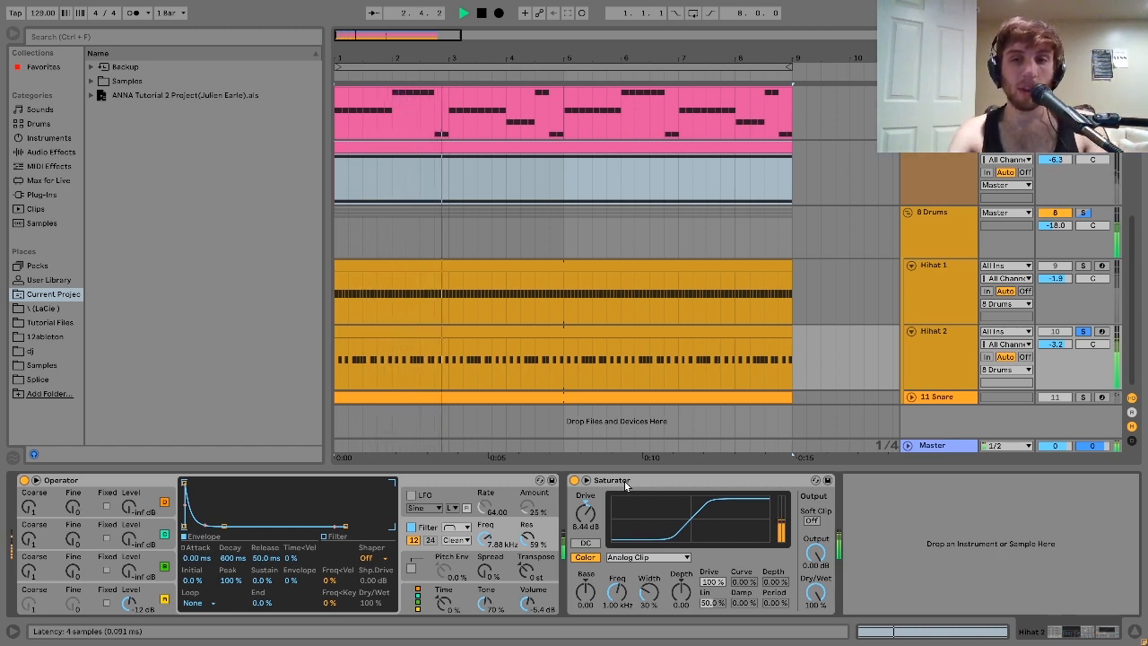
key("space")
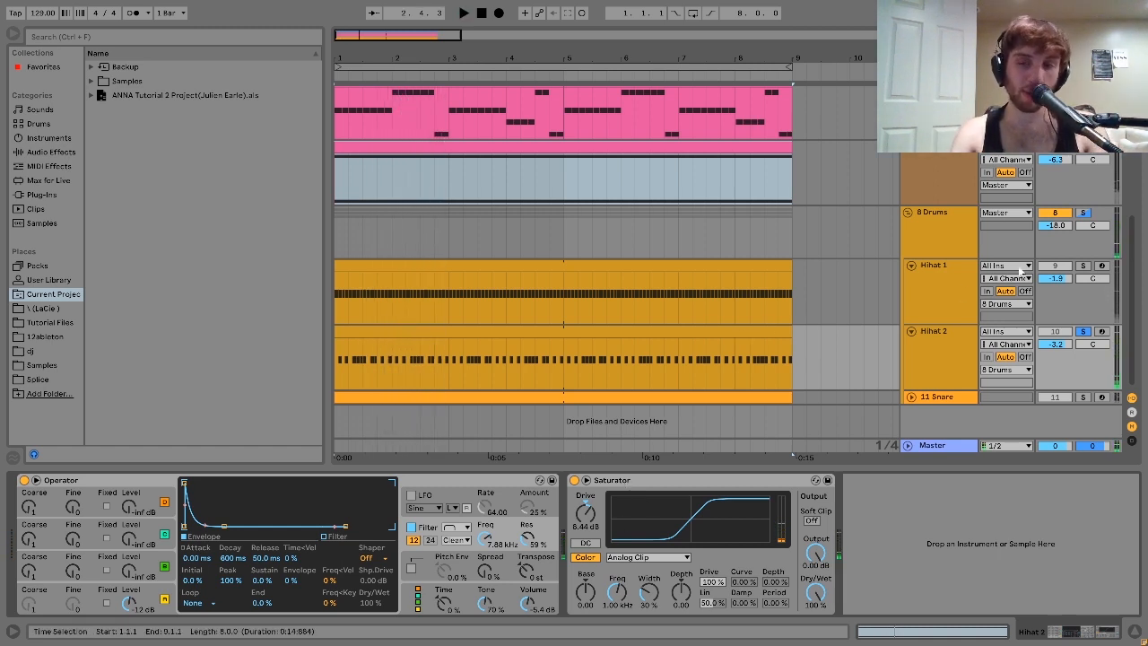
- Add Hihat 1 to the solo and play both hi-hats with their clips' MIDI notes shown together, ending back on the device chain
left_click(1082, 266)
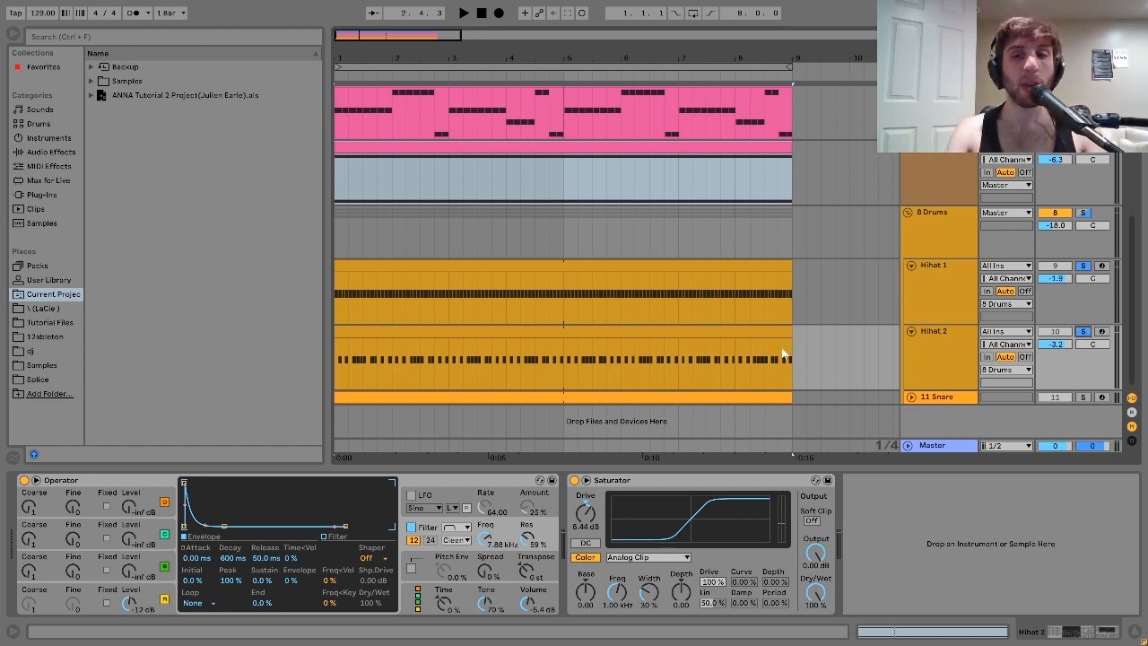
left_click(718, 267)
left_click(731, 329, "shift")
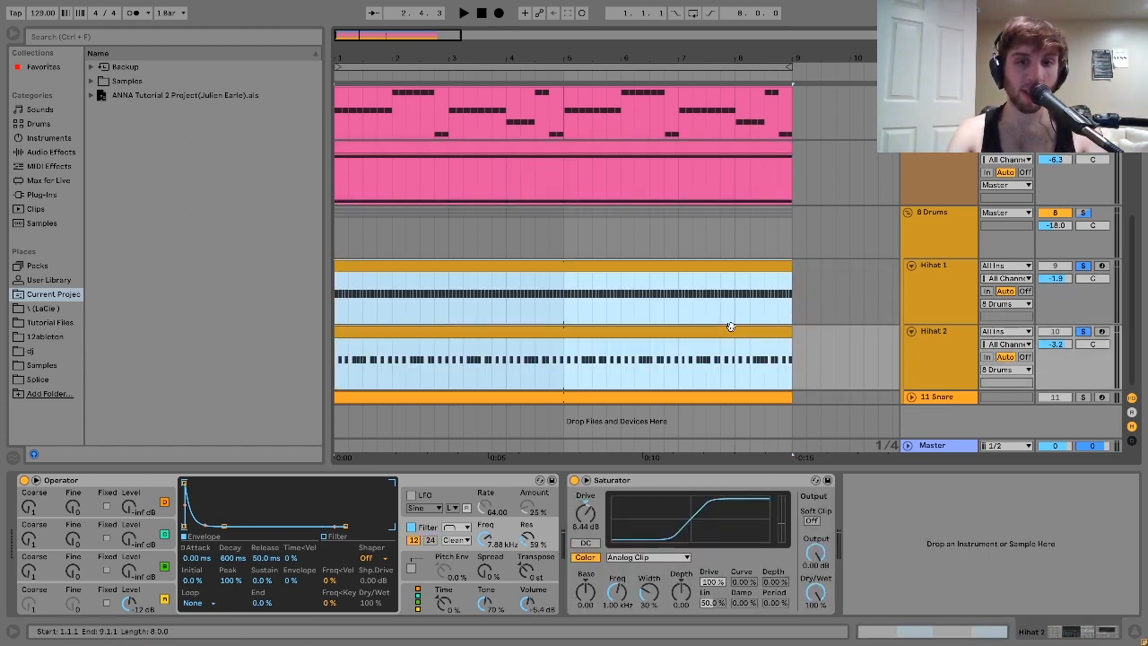
left_click(978, 630)
key("space")
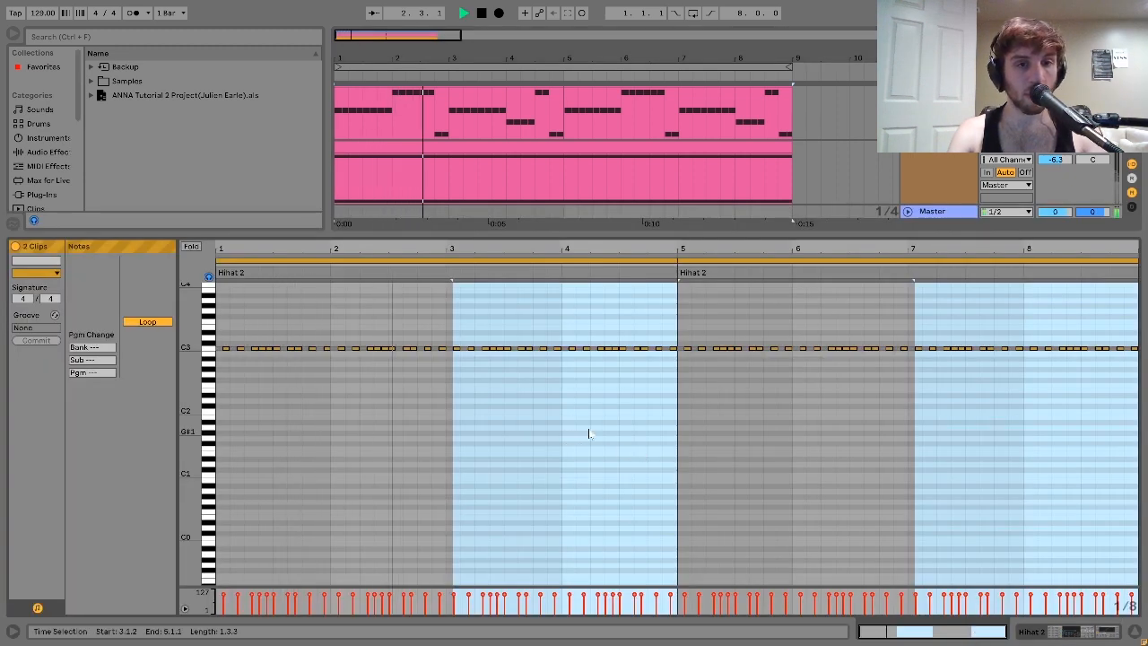
left_click(1035, 635)
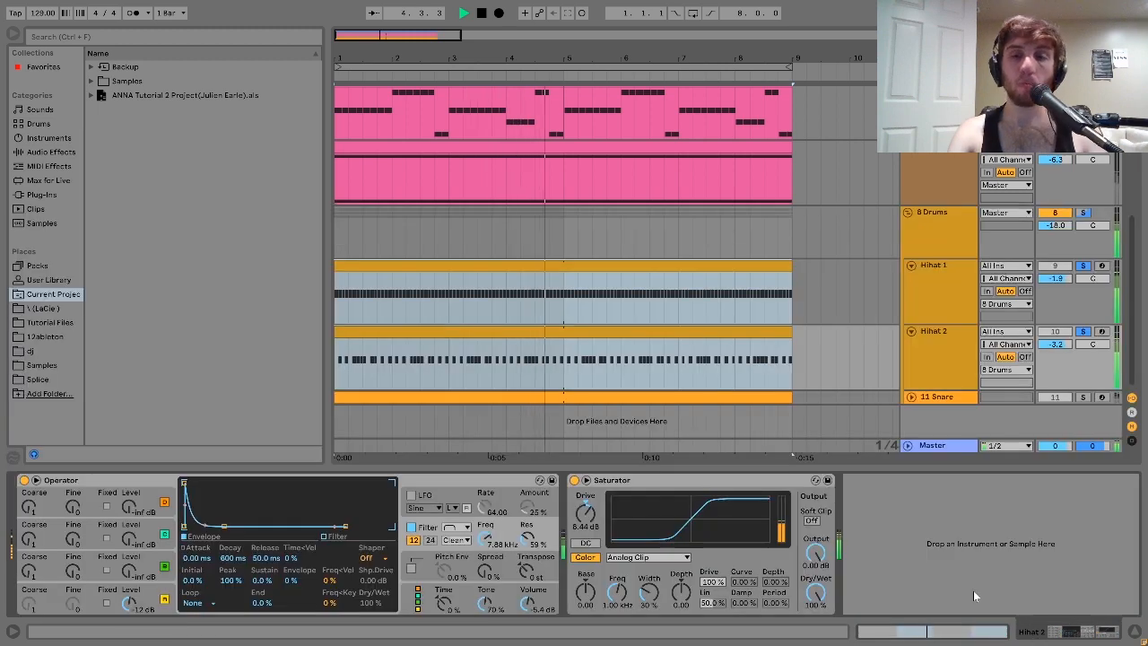
key("space")
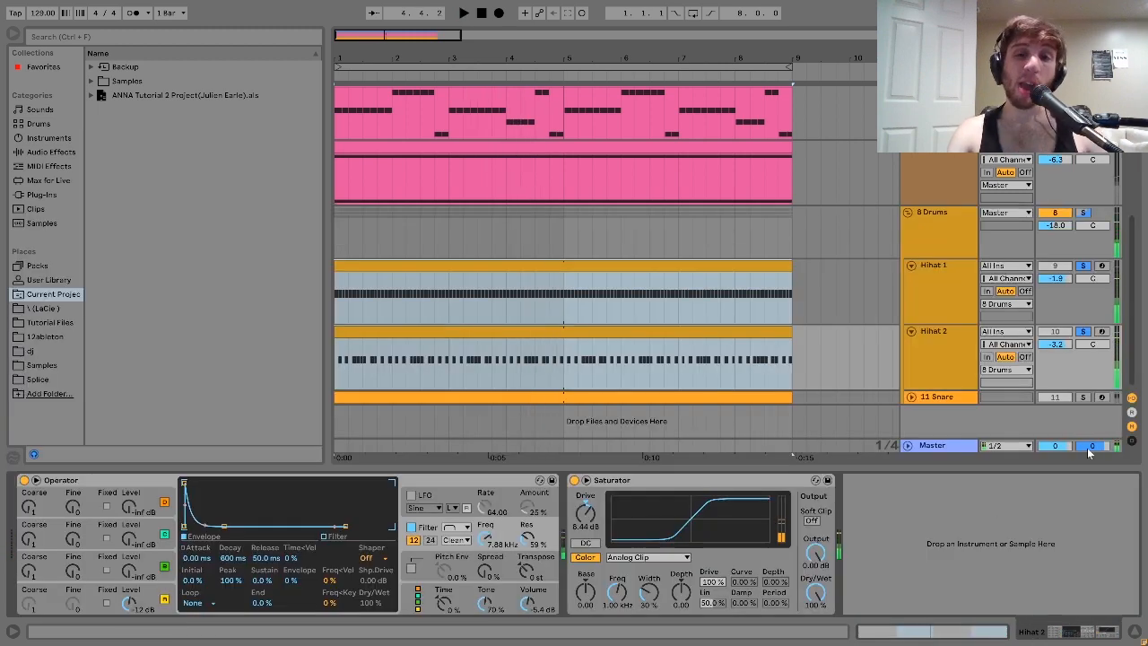
- Solo the Snare track, play it with its devices shown, and unfold the track to display its clips
left_click(1082, 397)
left_click(937, 396)
key("space")
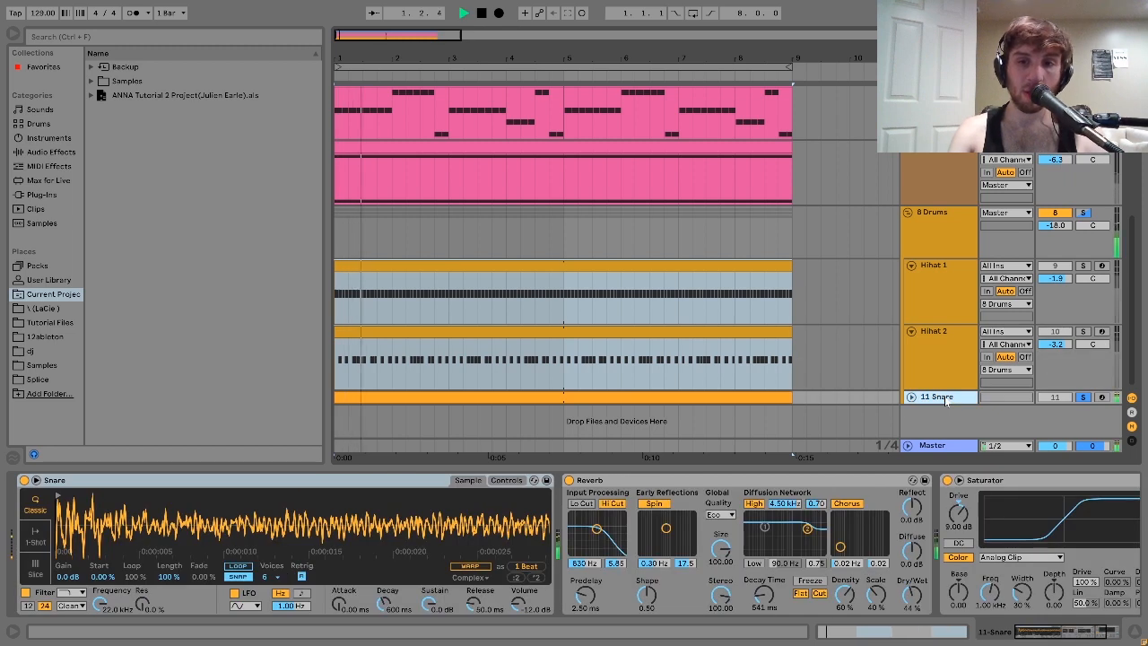
left_click(911, 397)
key("space")
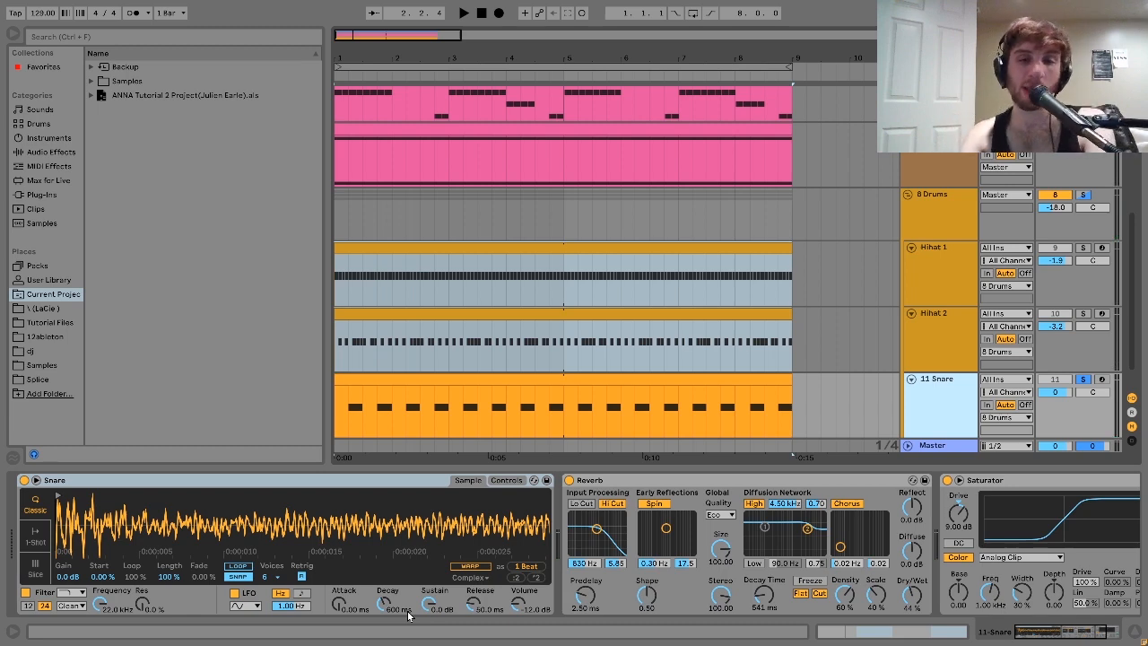
- Play the soloed snare while examining the Reverb and Saturator in its device chain
scroll(617, 580, "right", 3)
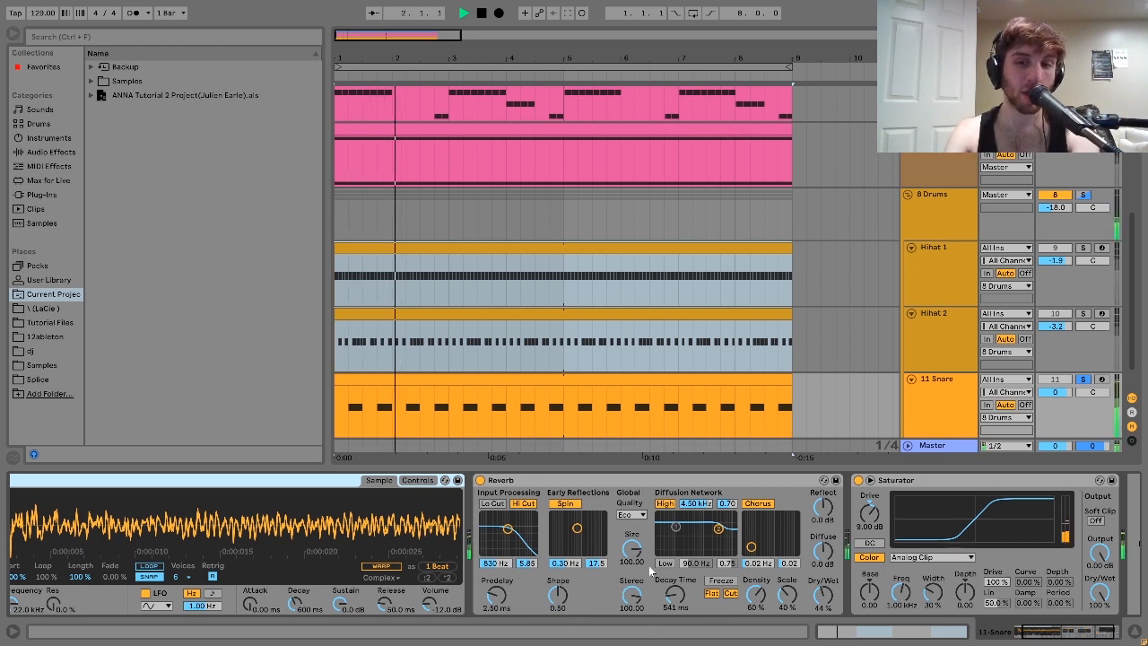
key("space")
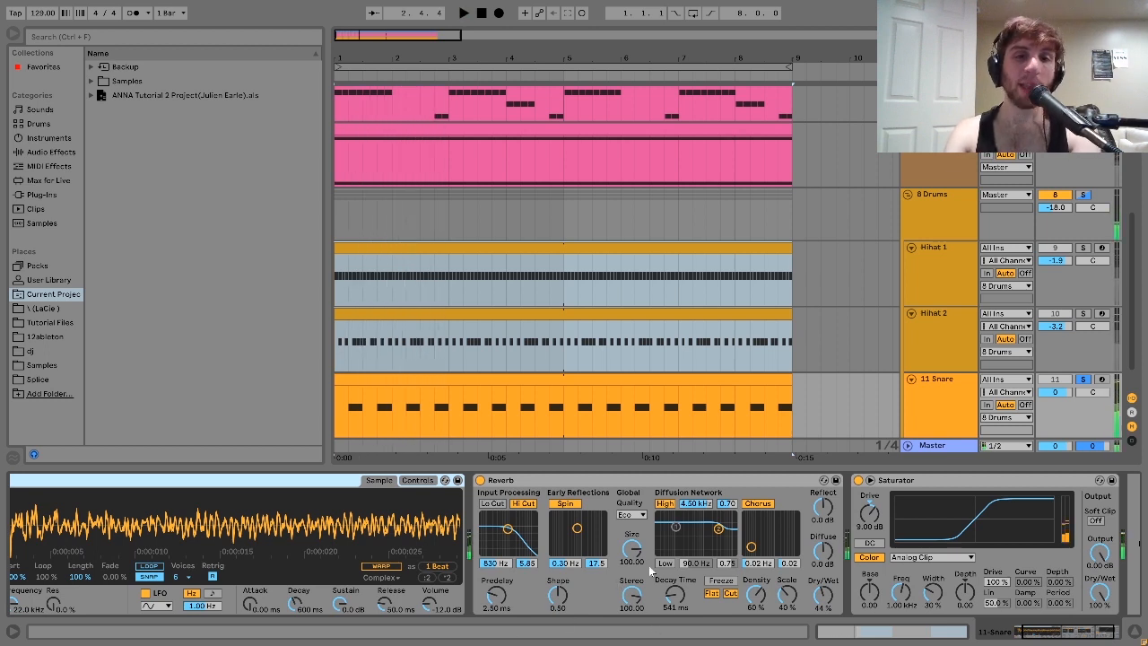
scroll(648, 564, "right", 2)
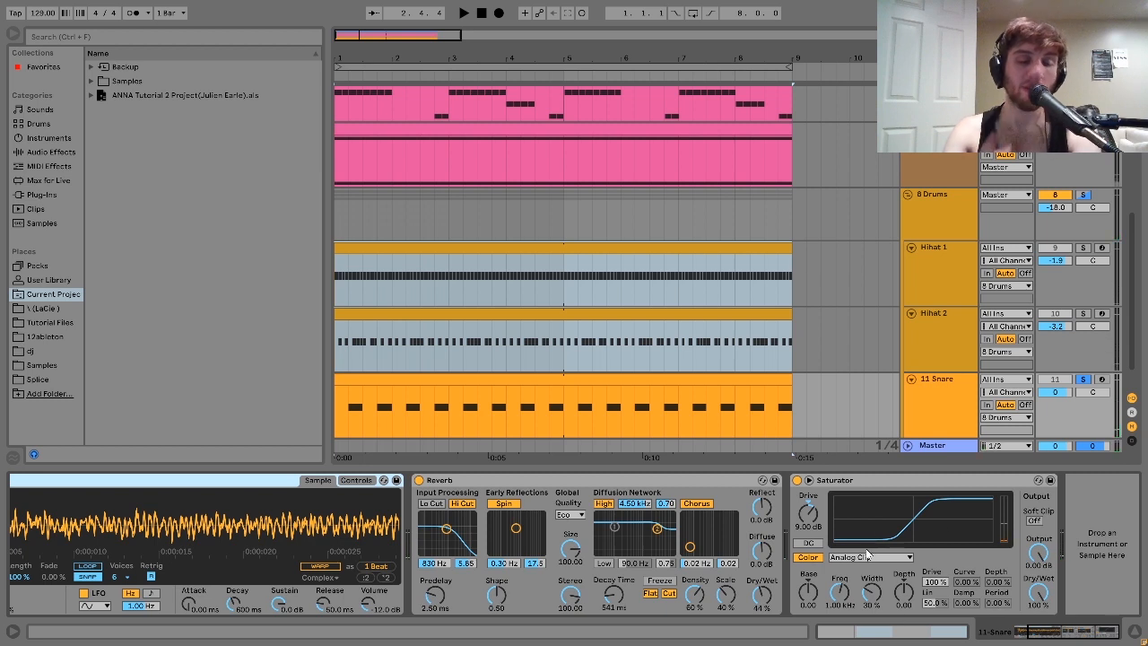
key("space")
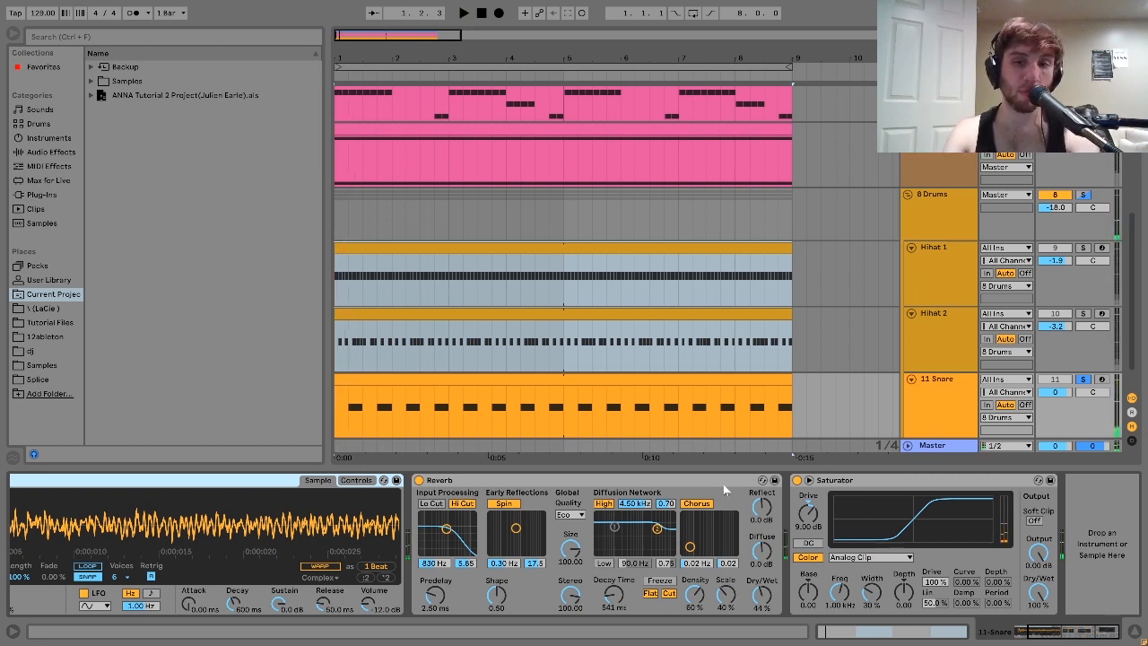
- Try the snare's Reverb after its Saturator during playback, and undo the reordering
left_click_drag(722, 484, 1108, 517)
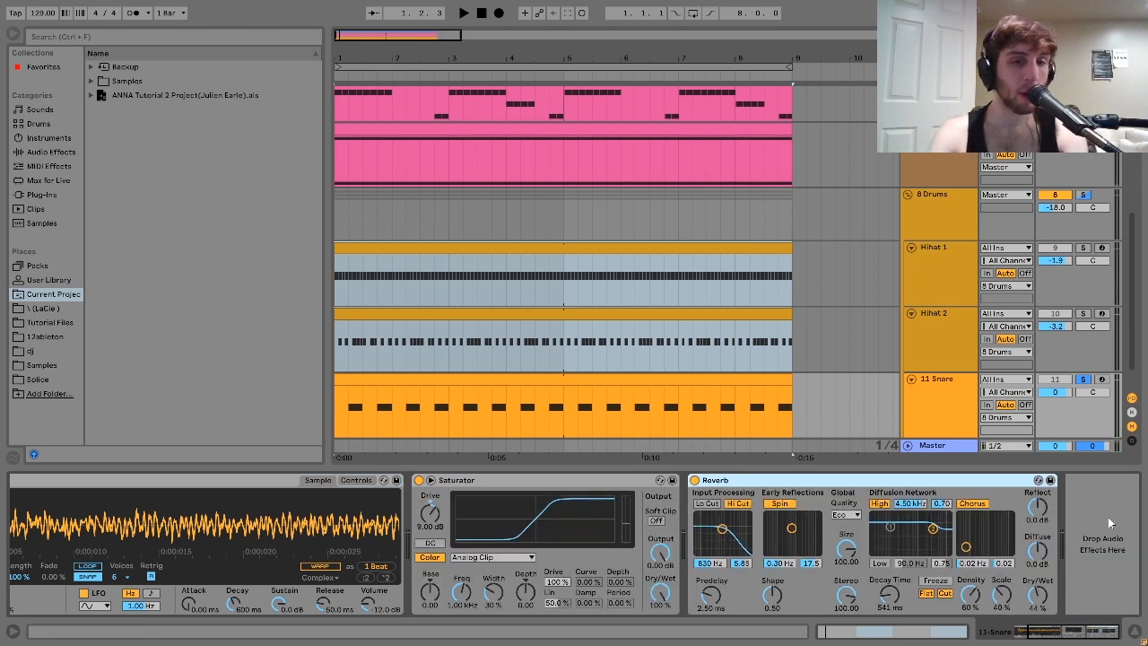
key("space")
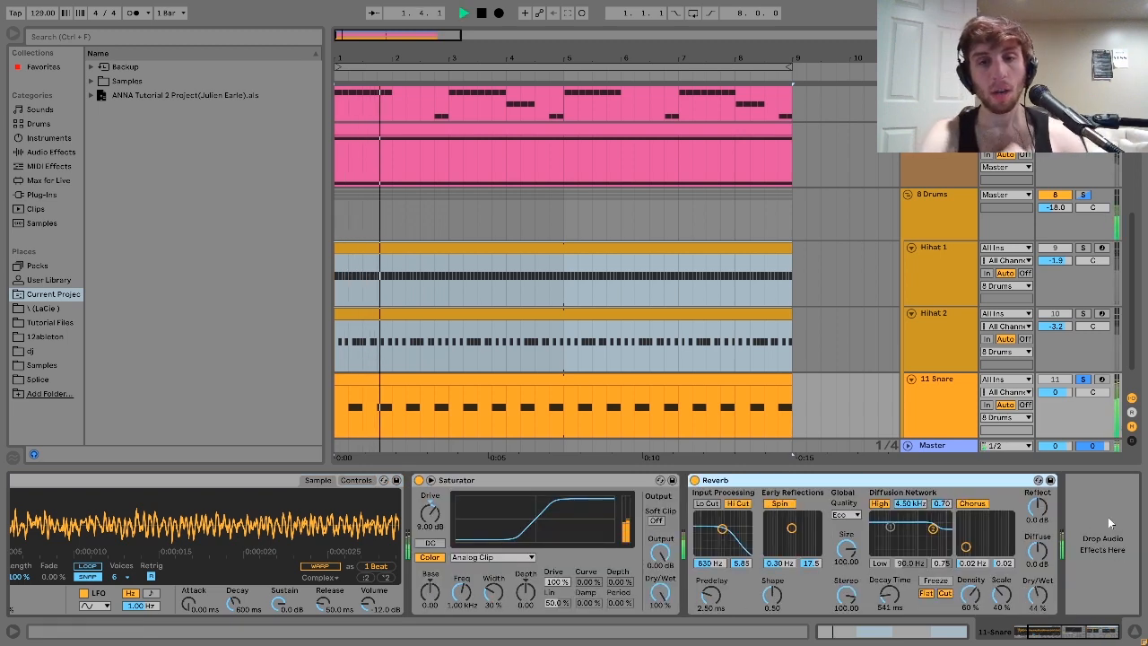
key("ctrl+z")
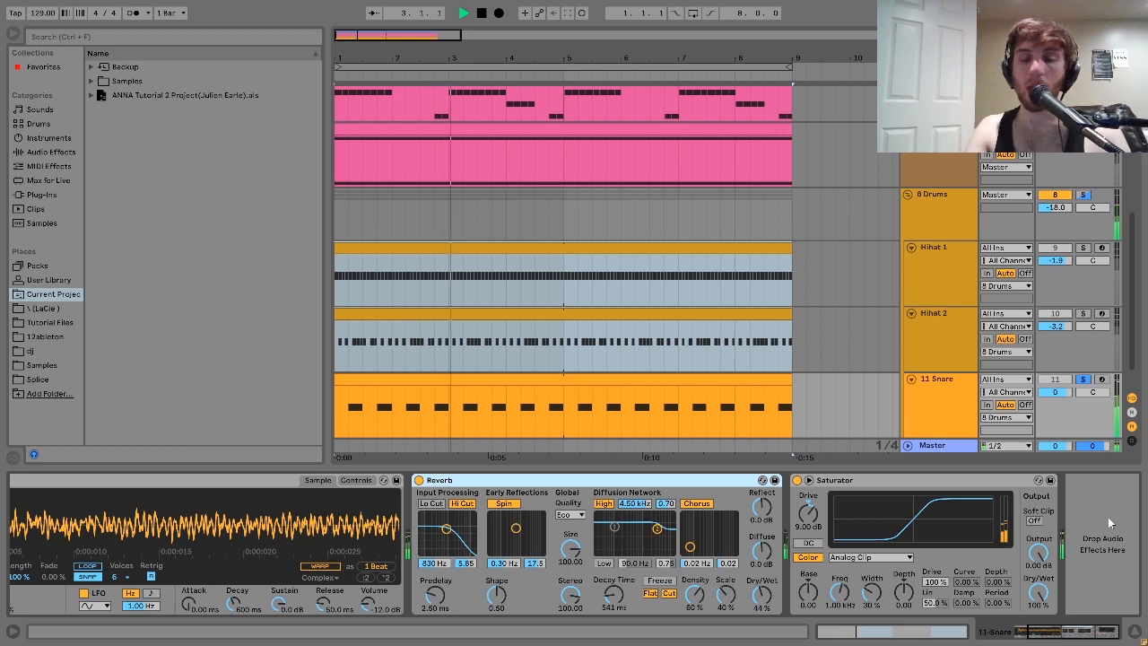
key("space")
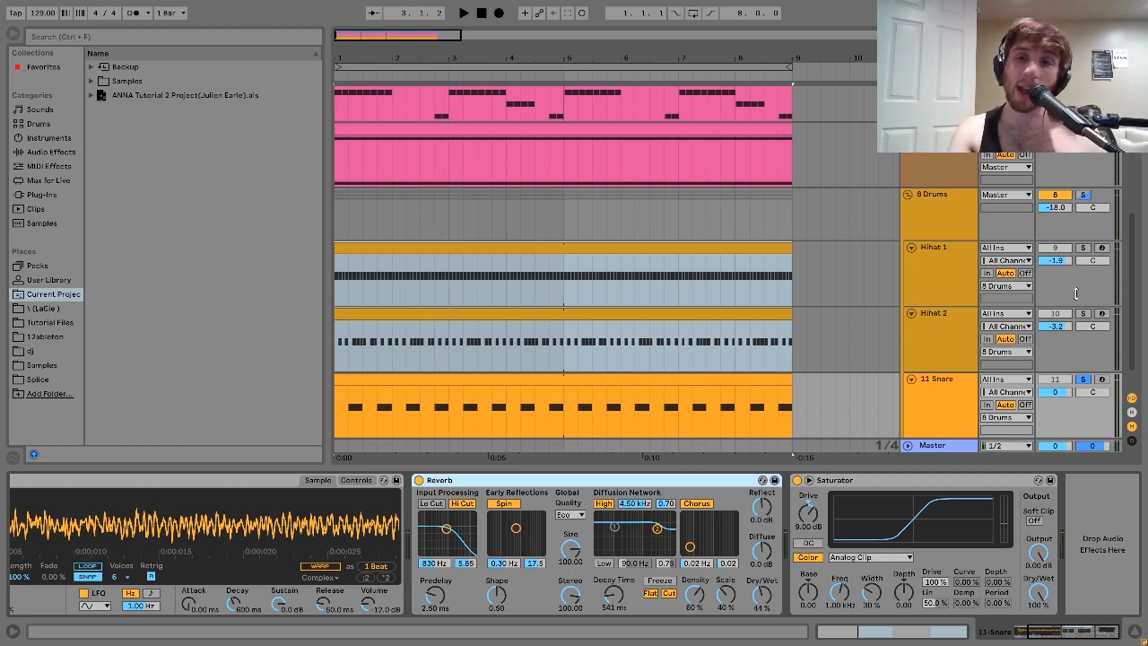
- Solo the whole Drums group instead of the snare and play it with its processing chain shown
left_click(972, 223)
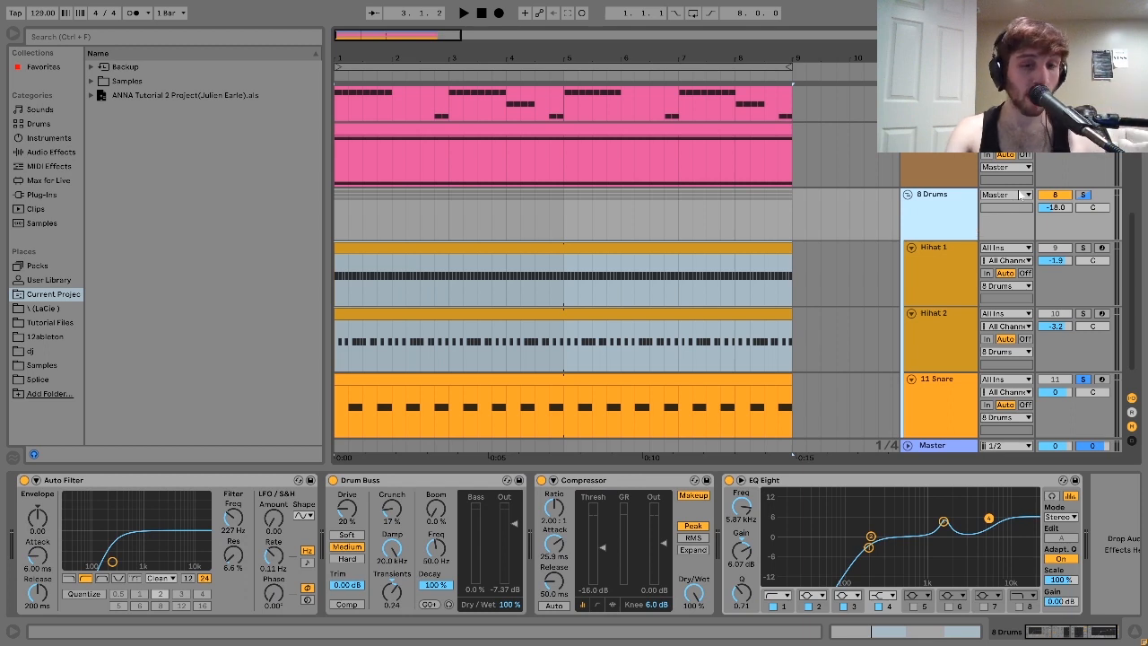
left_click(1085, 196)
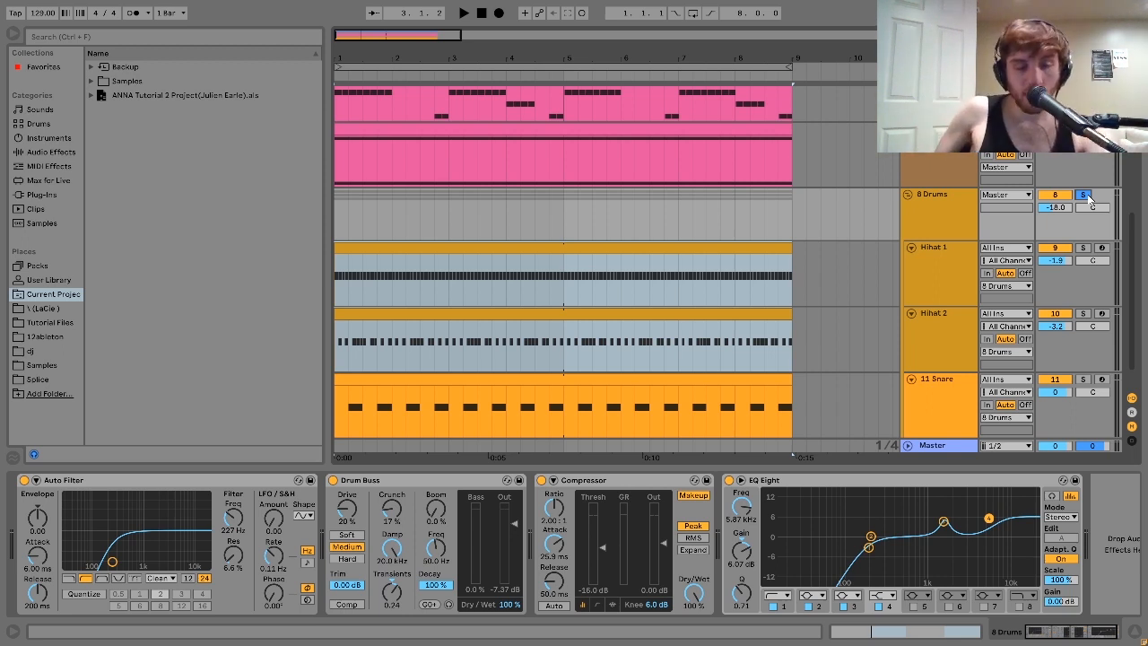
key("space")
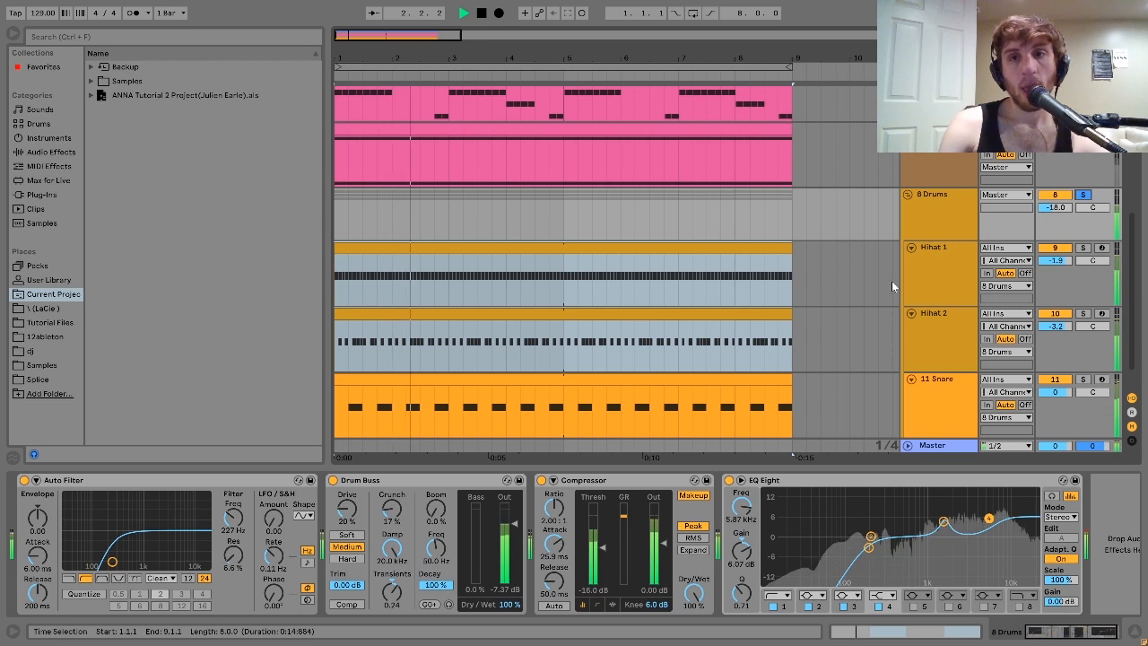
key("space")
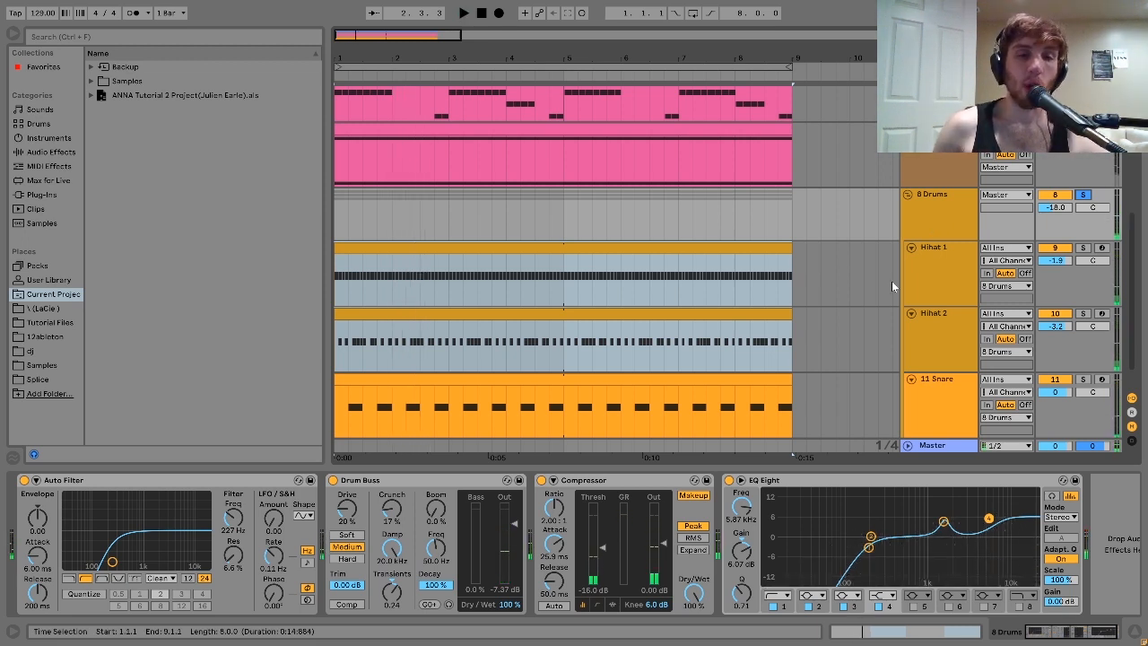
- Play the Drums group with its EQ Eight, Compressor and Drum Buss bypassed, and undo the three bypasses to compare
left_click(729, 480)
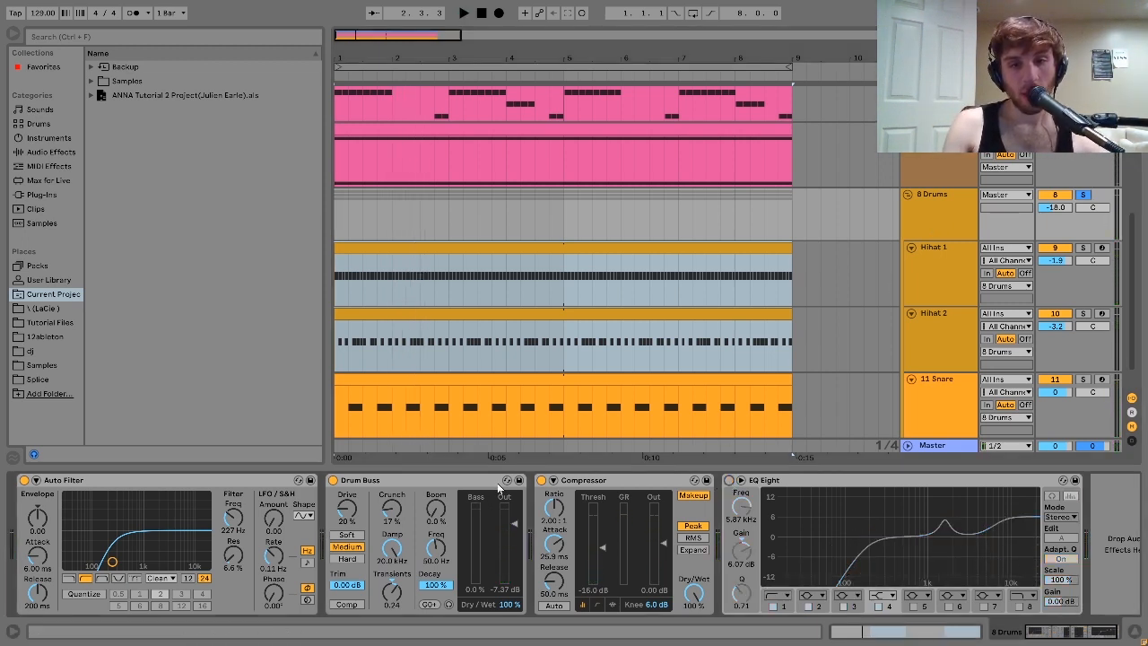
left_click(540, 481)
left_click(331, 484)
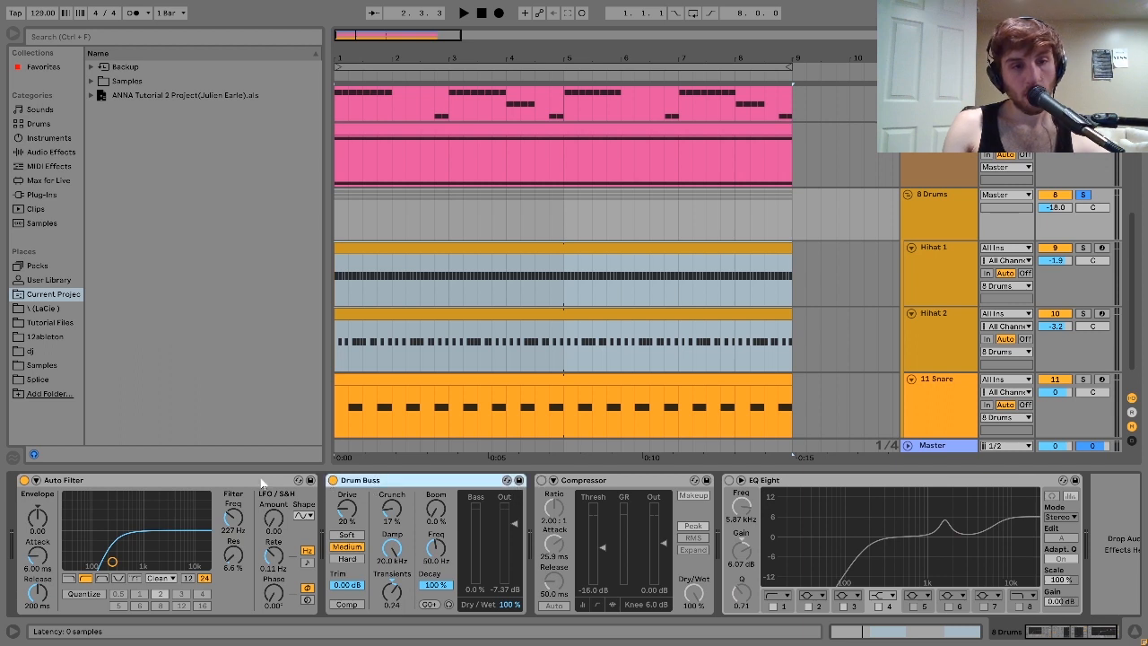
left_click(332, 480)
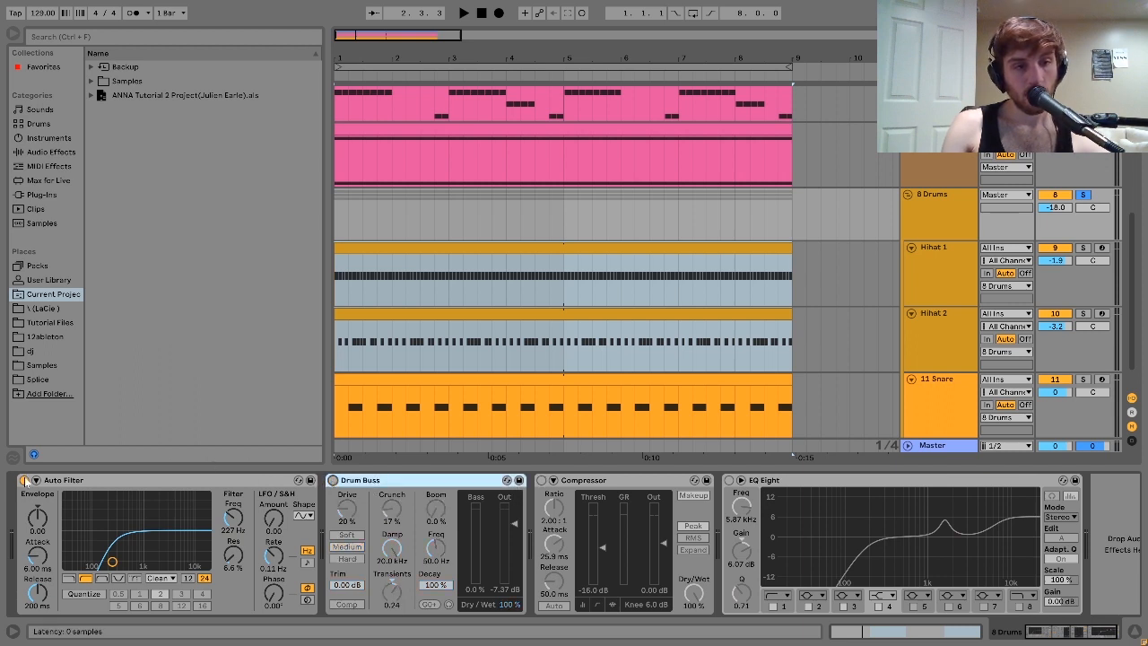
key("space")
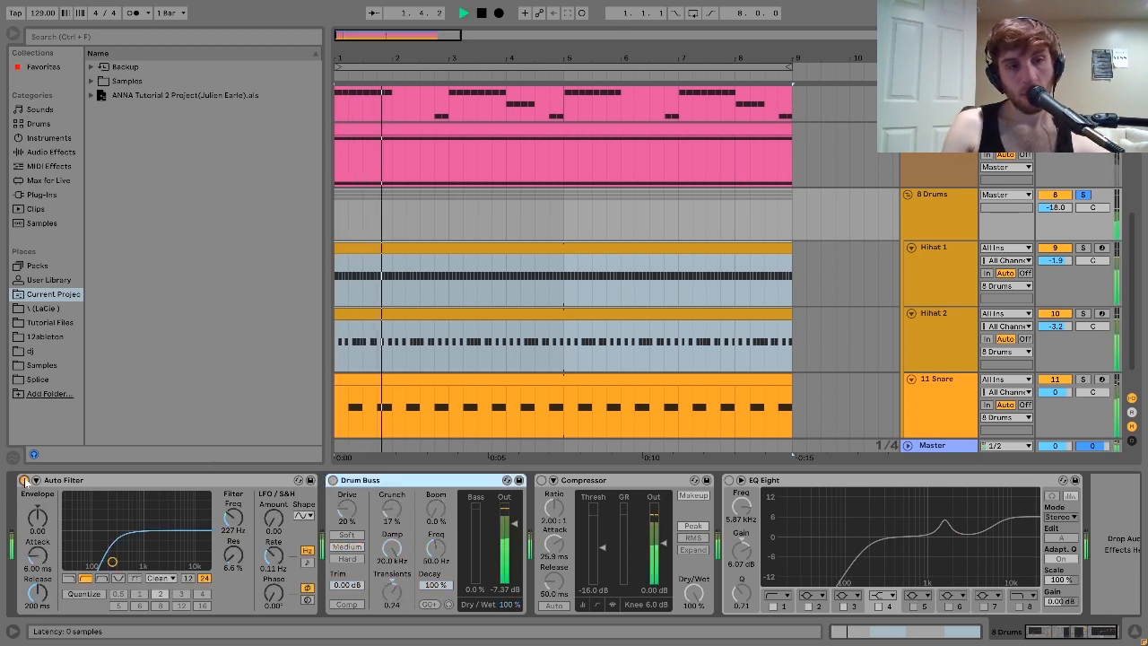
key("ctrl+z")
key("ctrl+z")
key("ctrl+z")
key("space")
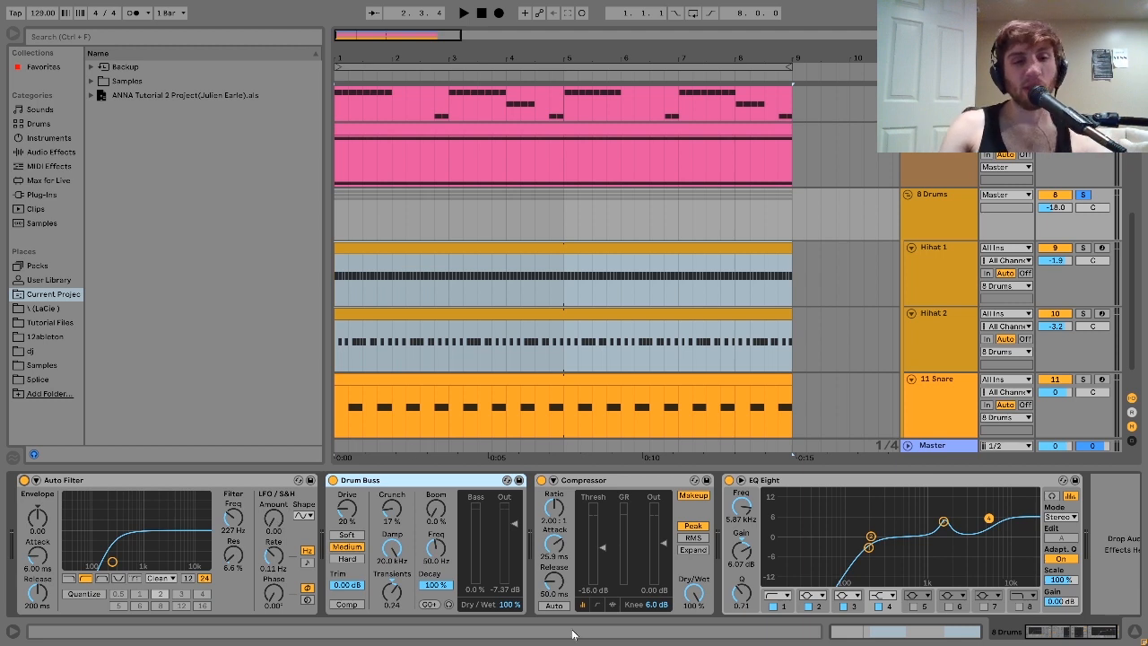
- Play the Drums group with its Auto Filter bypassed, and re-enable the filter
left_click(24, 479)
key("space")
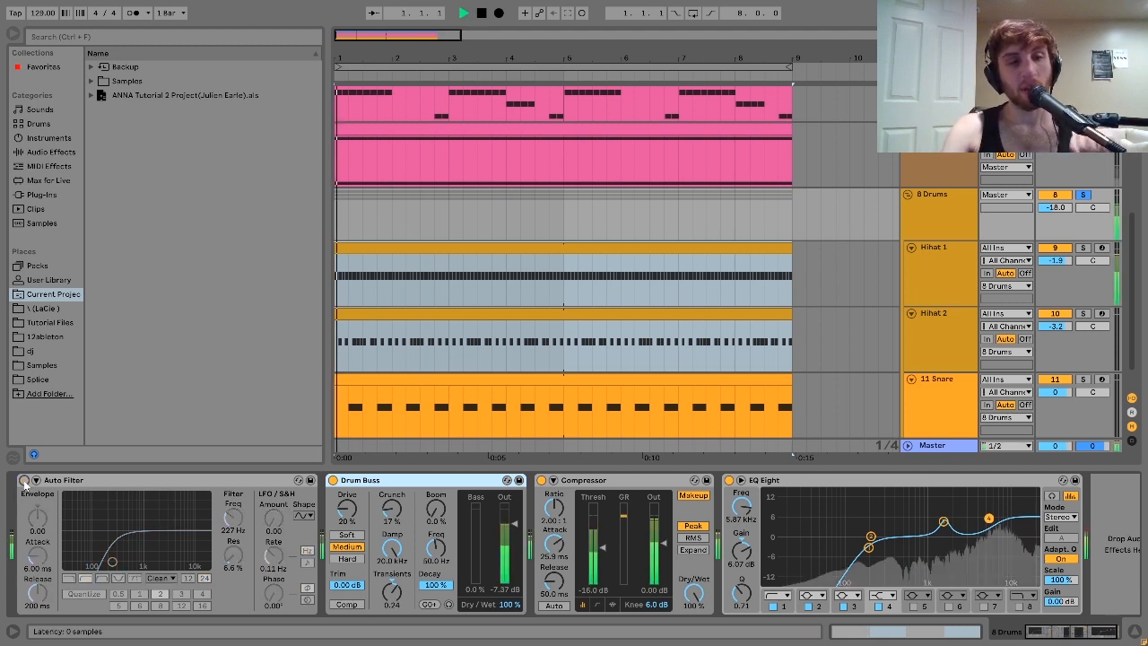
key("space")
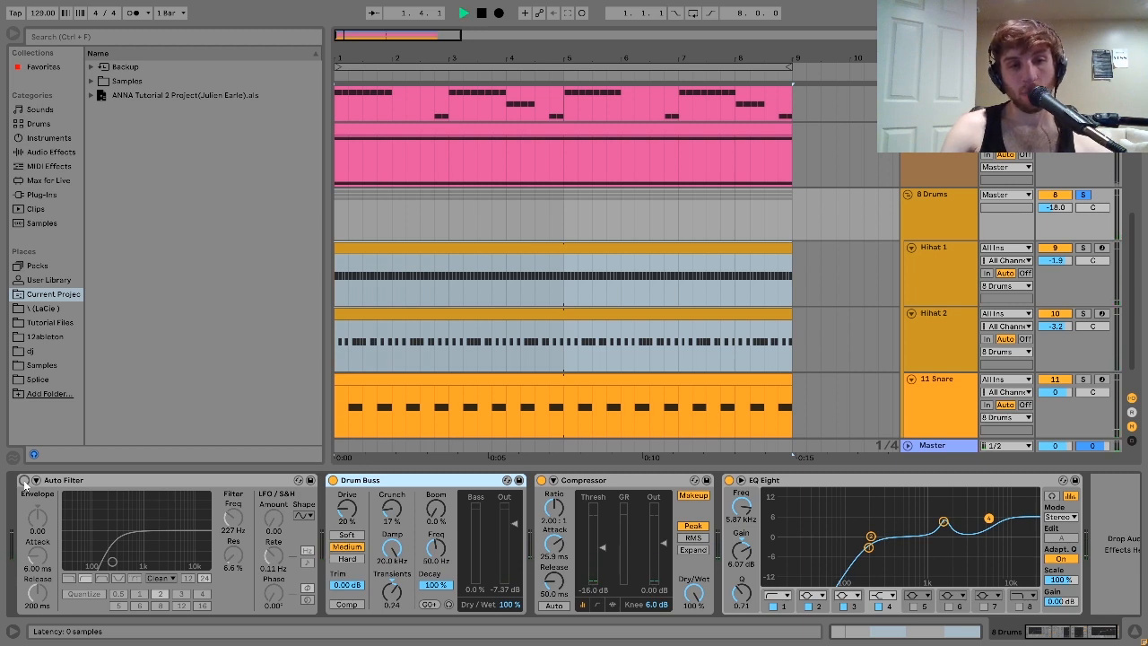
left_click(25, 480)
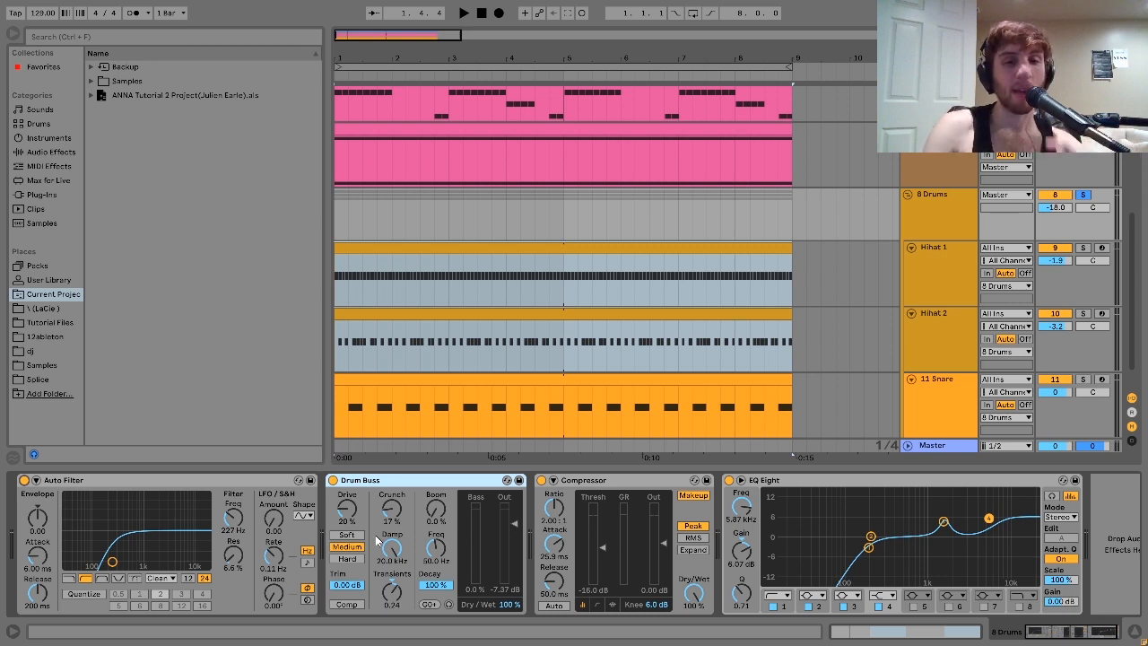
- Play the soloed Drums group through its full chain, bypass its Compressor during playback, and re-enable it to compare
key("space")
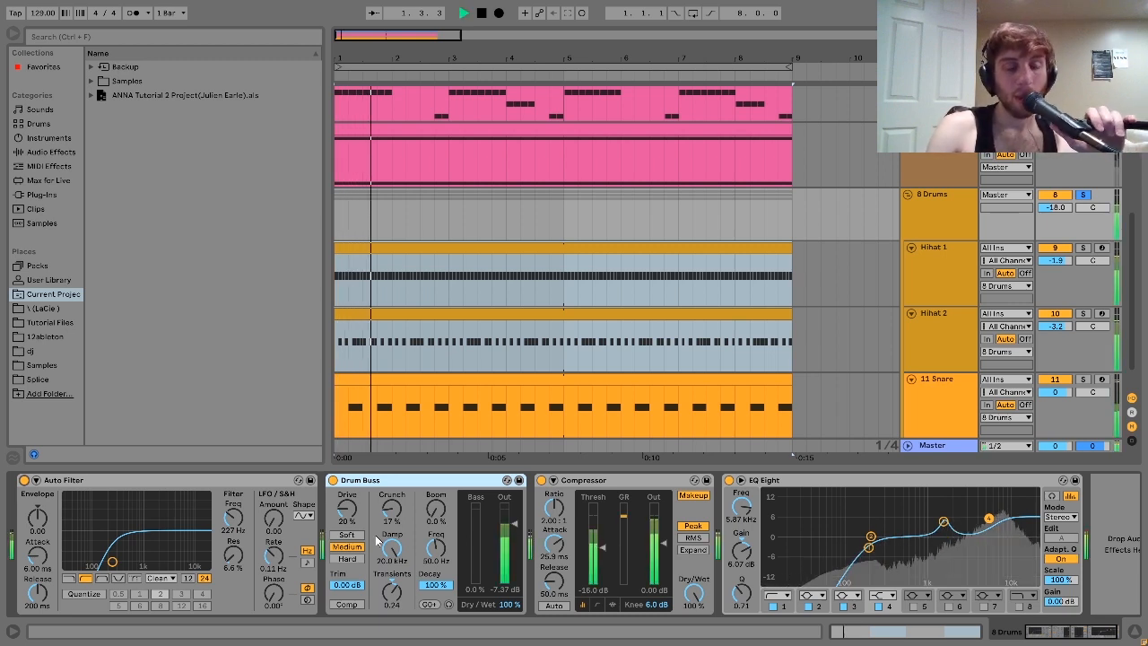
key("space")
left_click(602, 482)
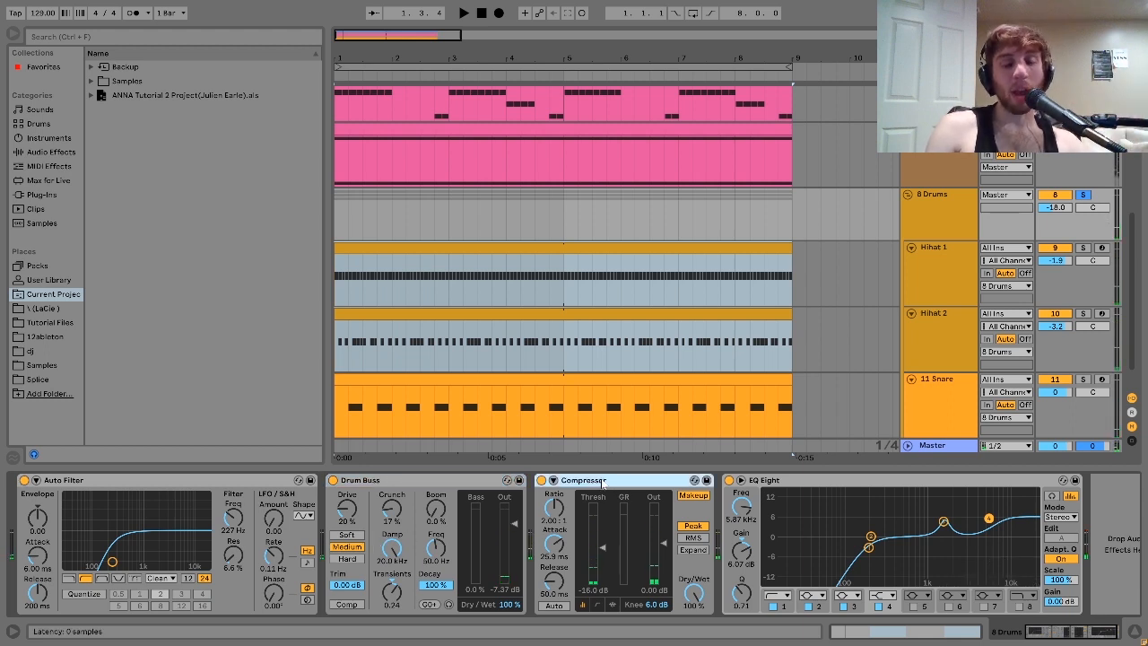
key("space")
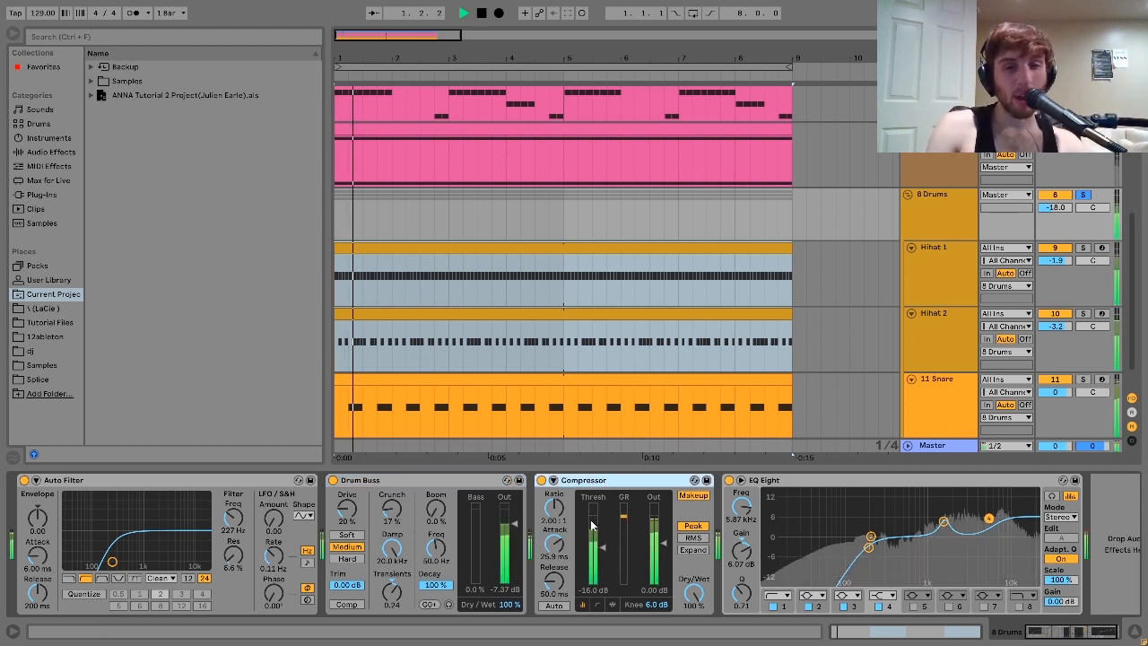
left_click(540, 480)
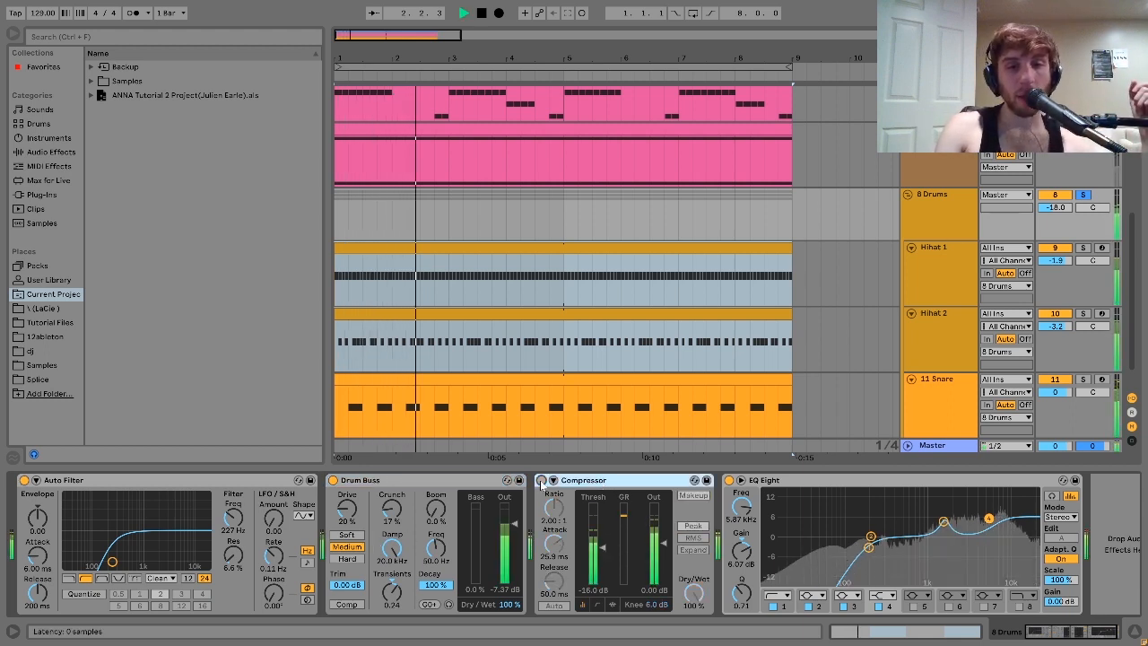
left_click(541, 479)
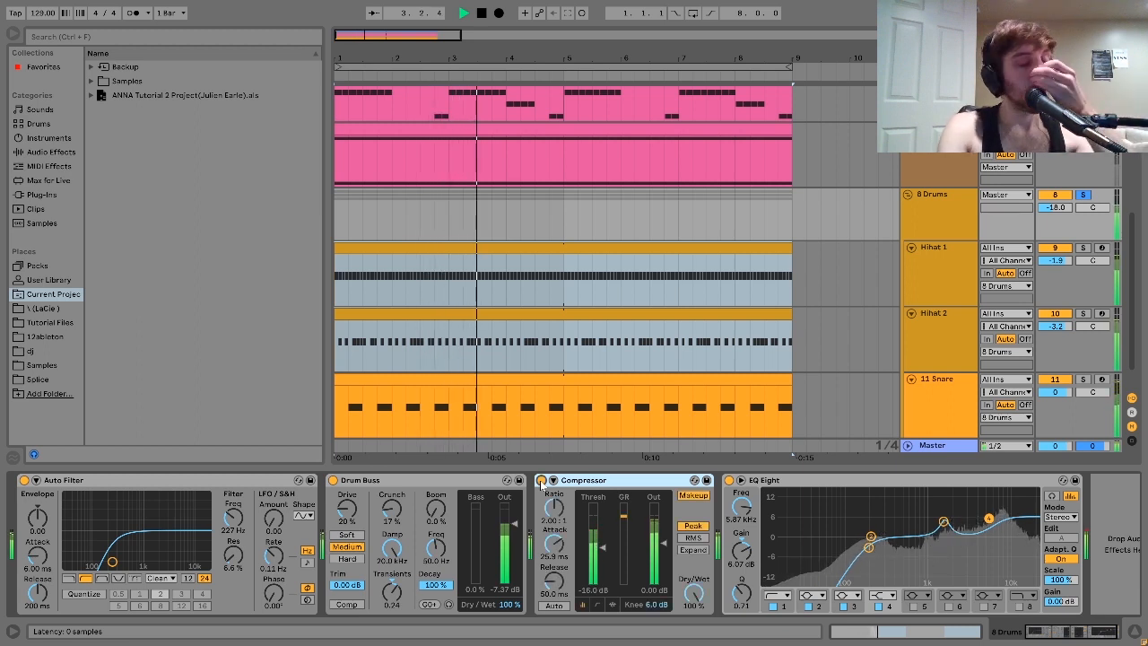
key("space")
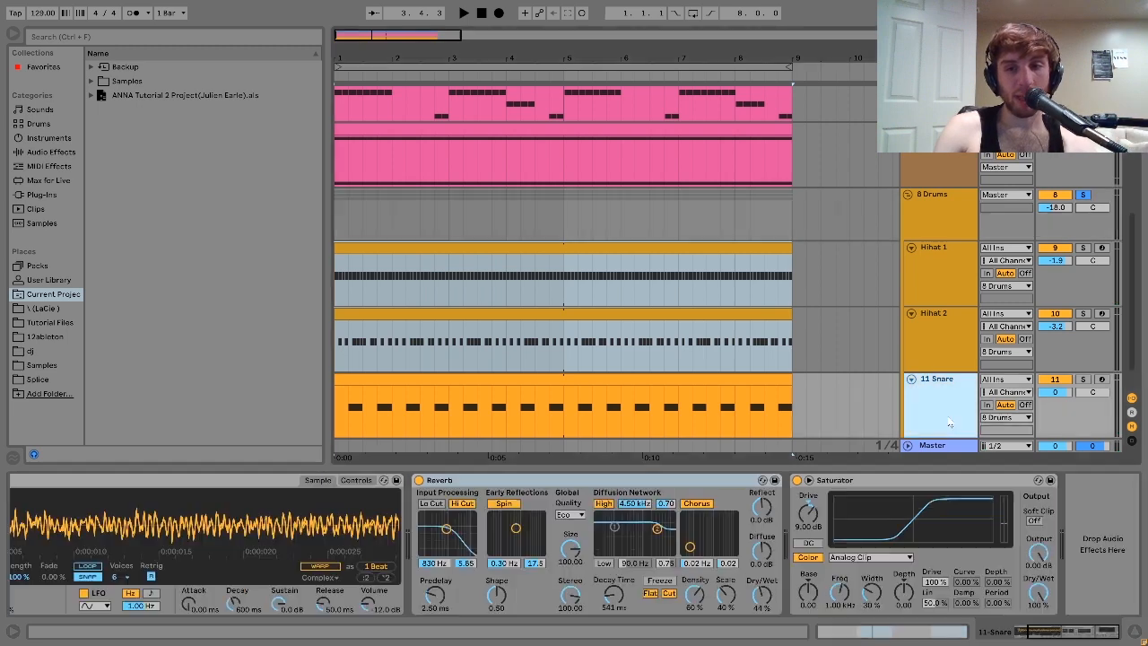
- Check the Snare track's devices, return to the Drums group's chain, and audition it again with the Compressor off and back on
left_click(949, 418)
left_click(931, 208)
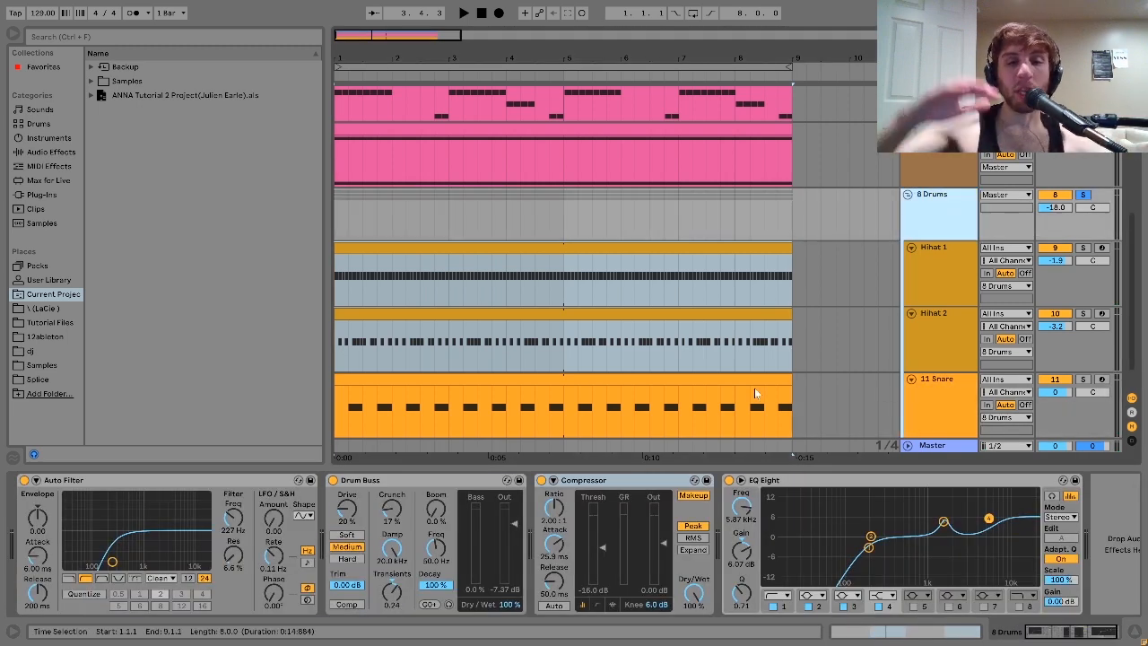
key("space")
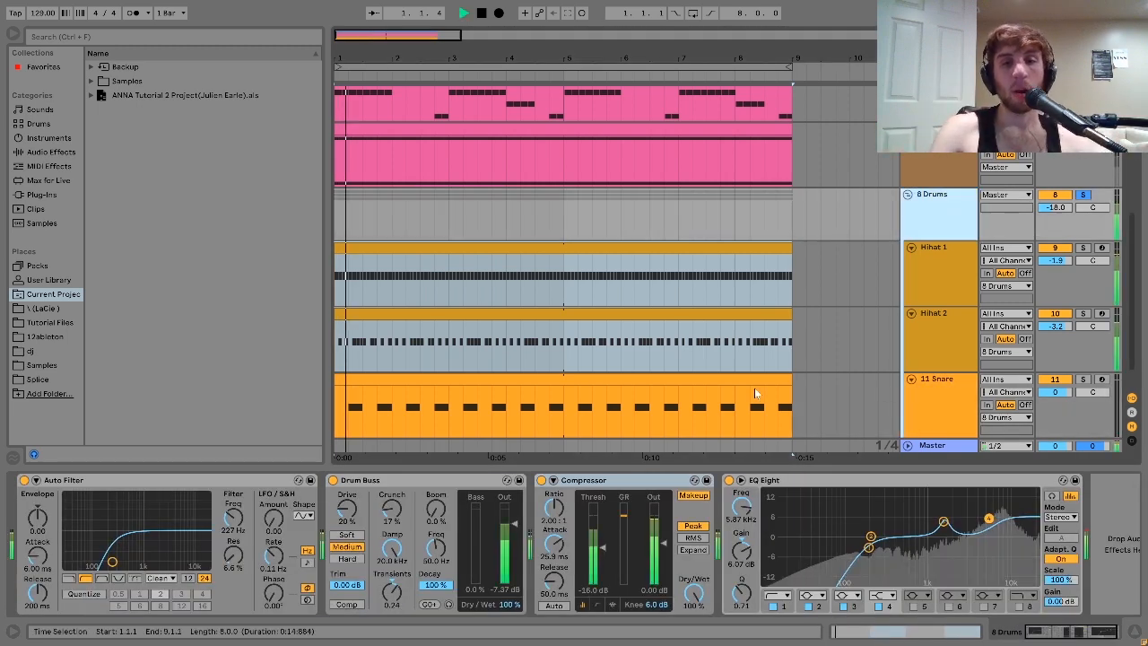
left_click(541, 479)
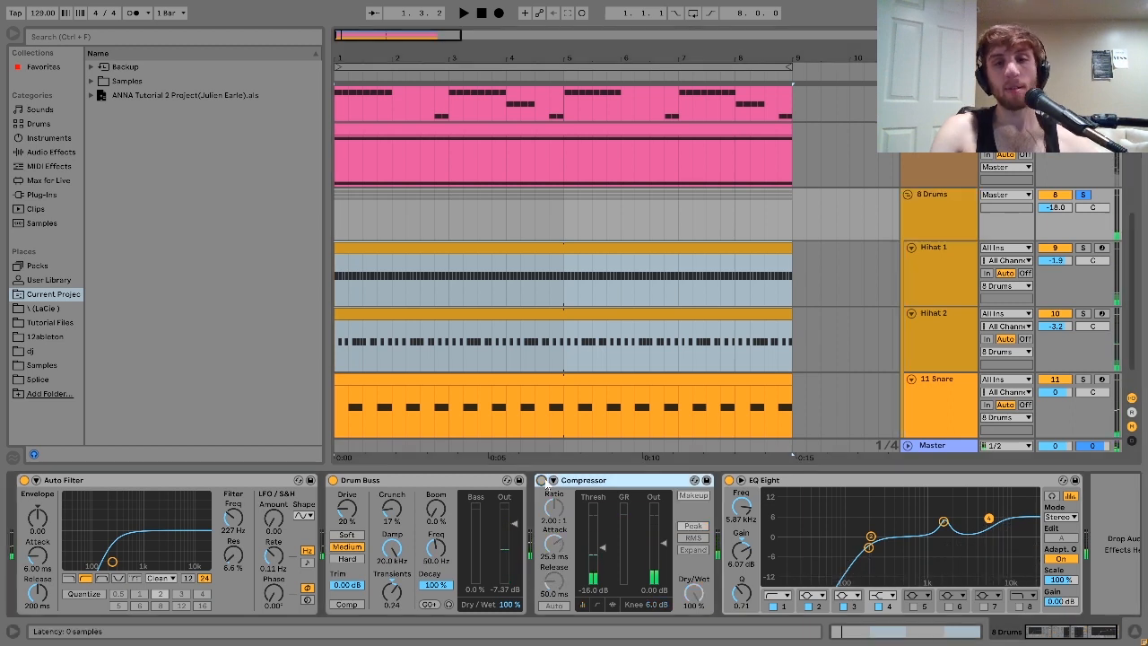
key("space")
left_click(542, 481)
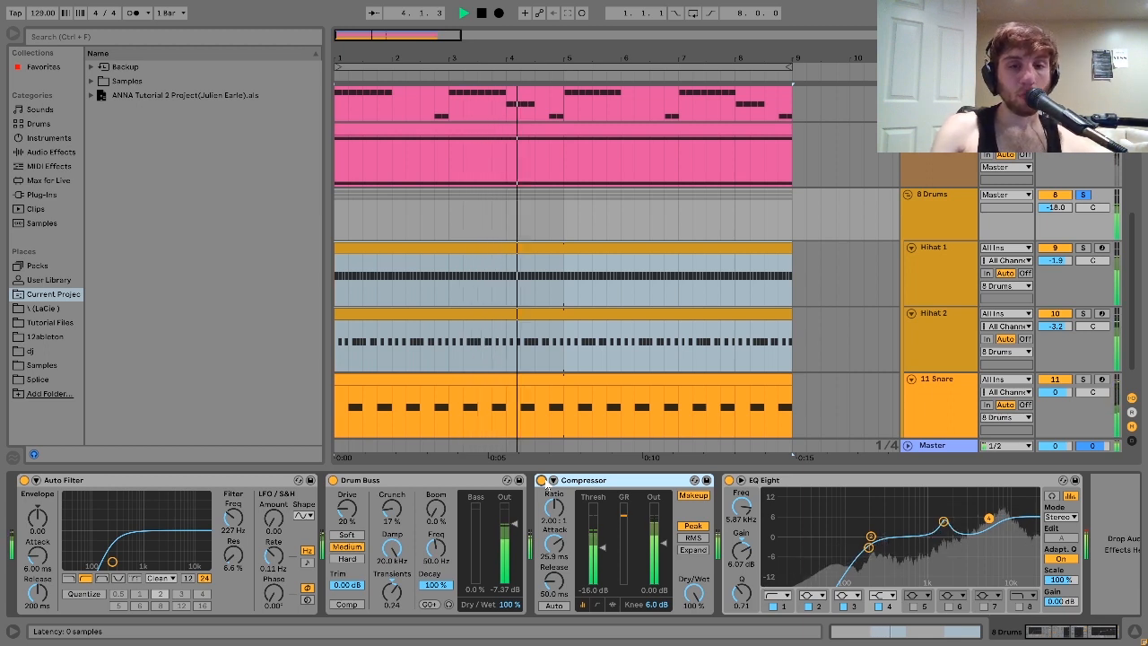
key("space")
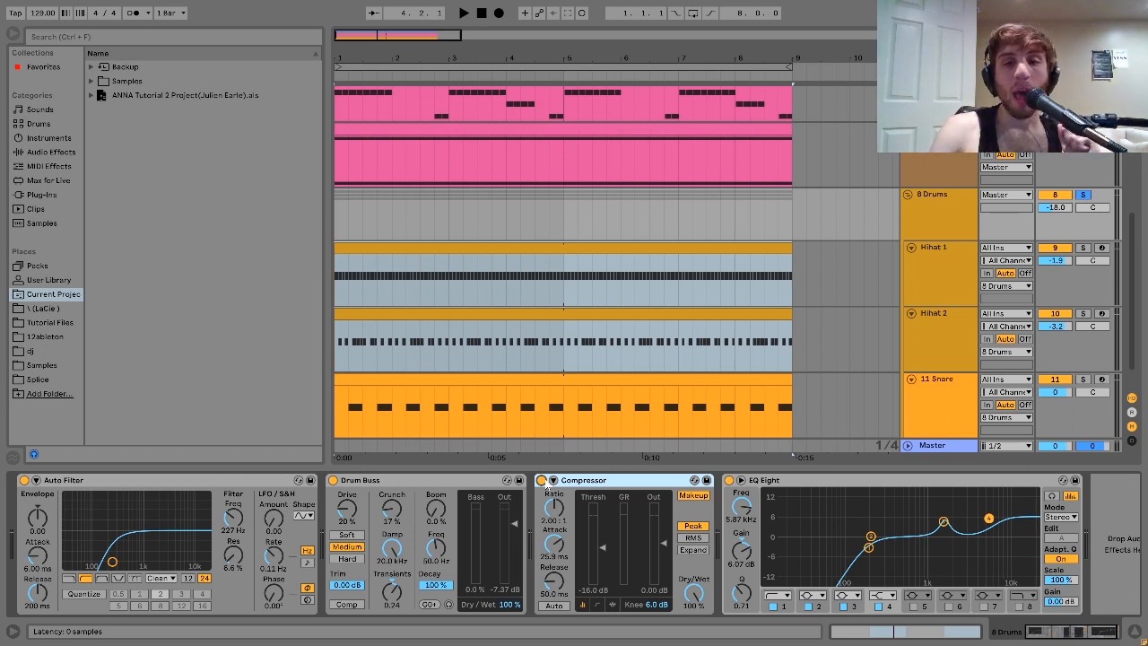
- Select the Drums group's EQ Eight band 3, audition the drums with the EQ in view, and unsolo the group
scroll(545, 484, "right", 2)
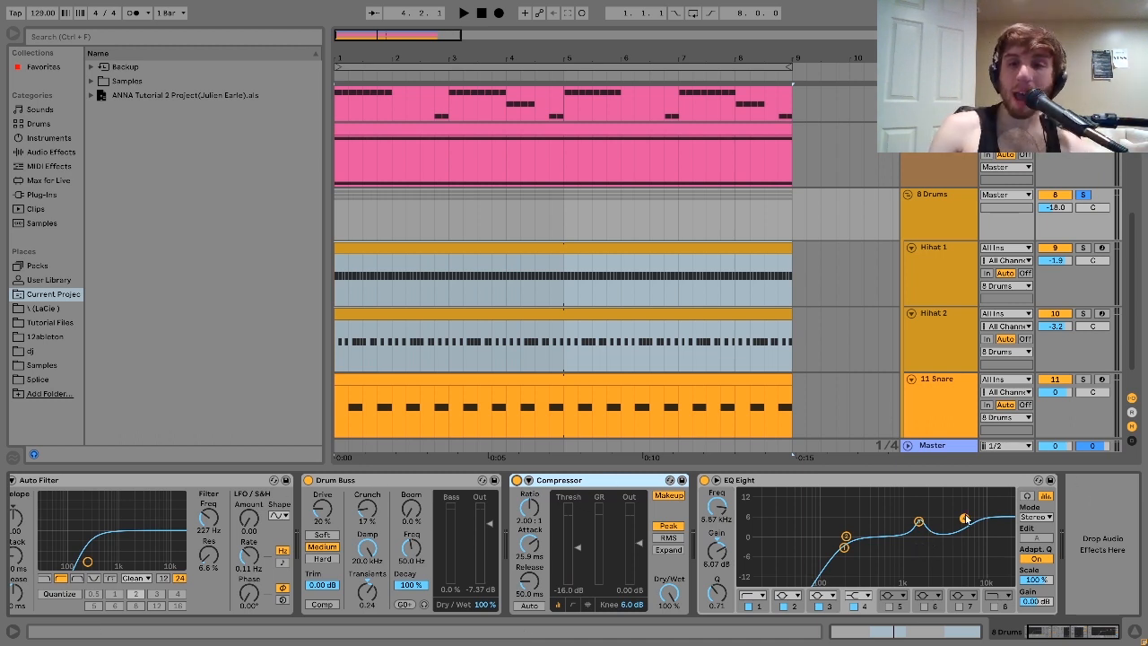
left_click(919, 523)
key("space")
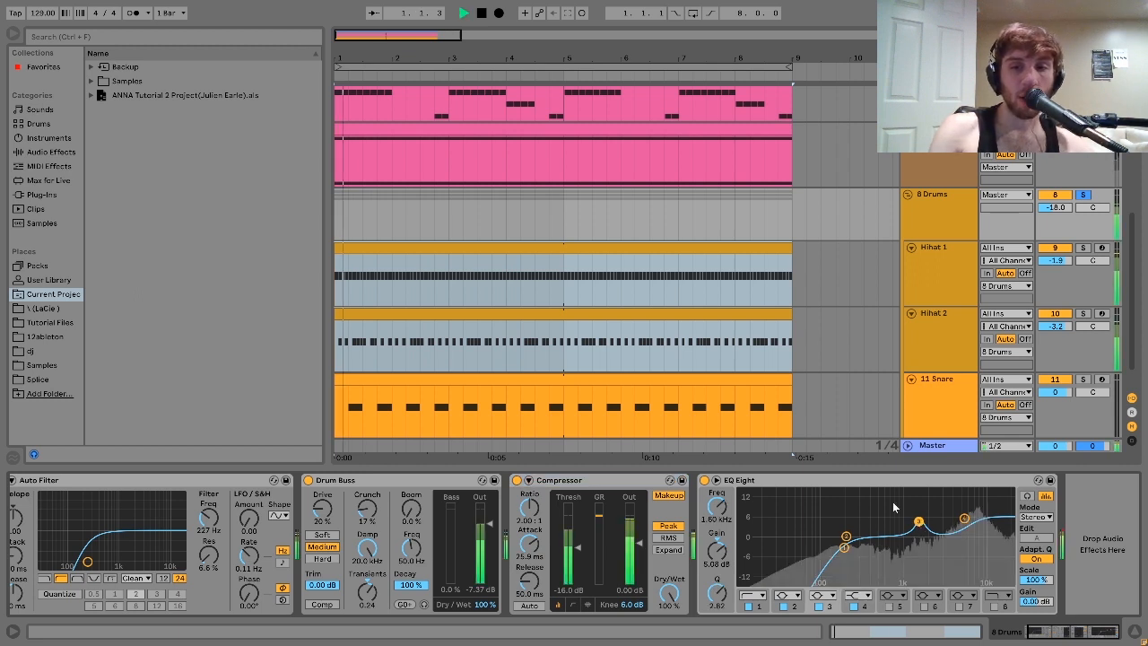
key("space")
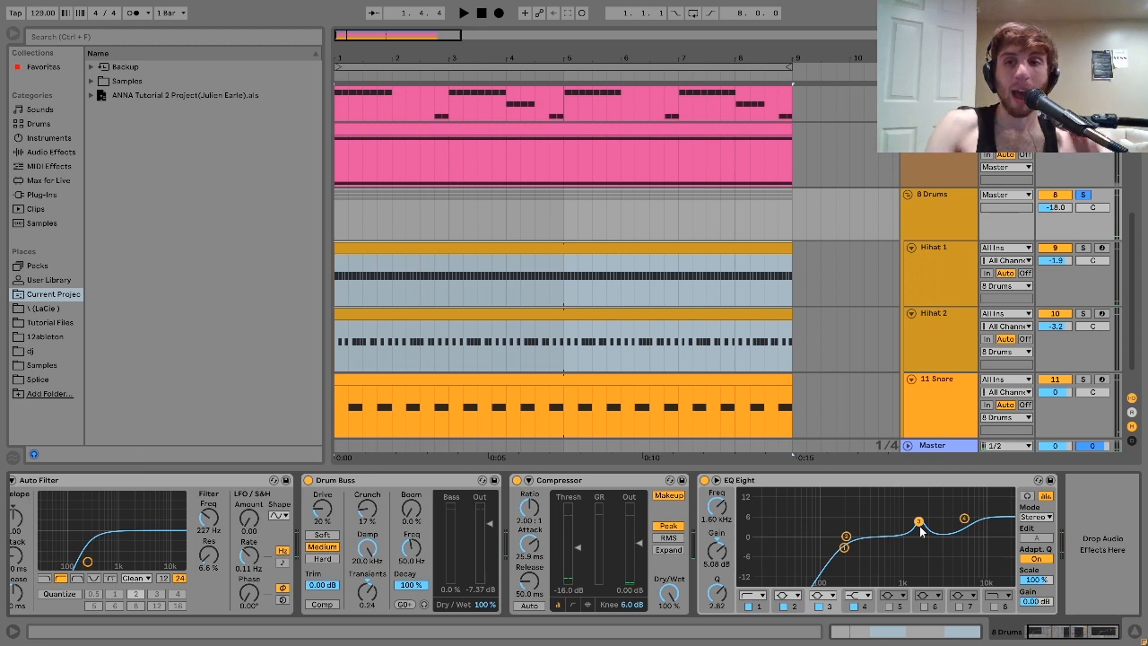
left_click(1083, 196)
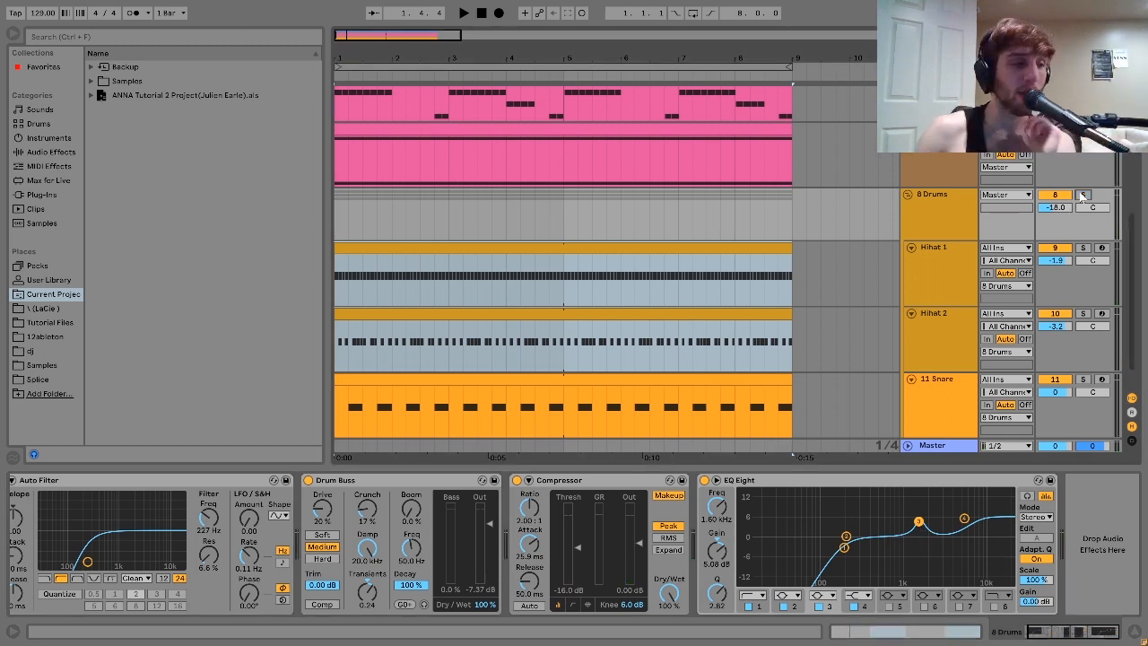